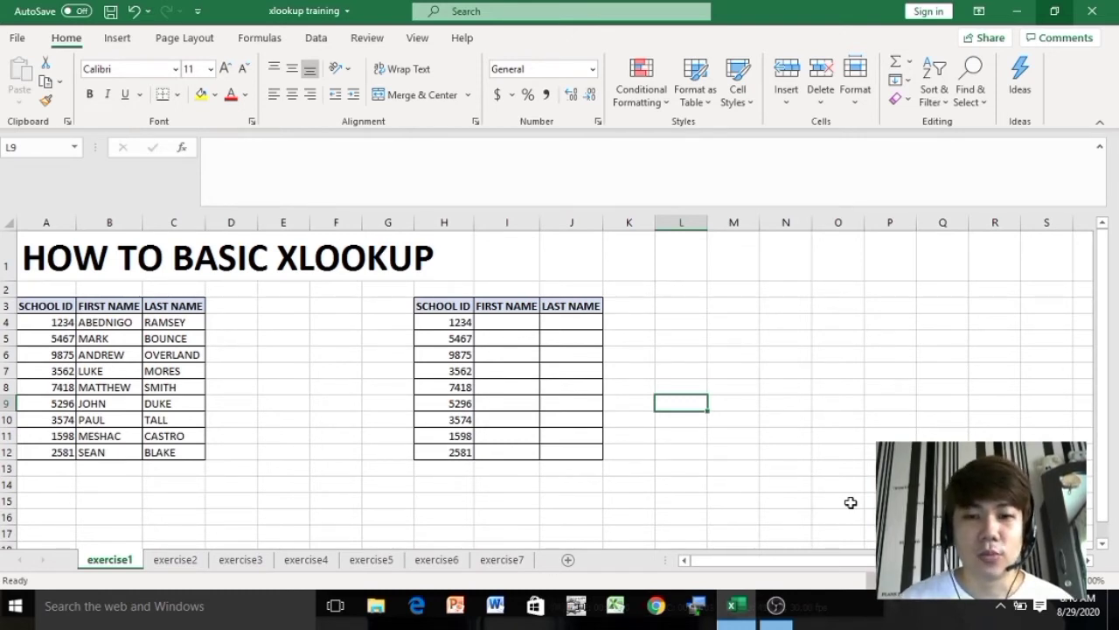
Highlight the empty FIRST NAME and LAST NAME lookup columns and the source table's IDs and names
left_click(850, 502)
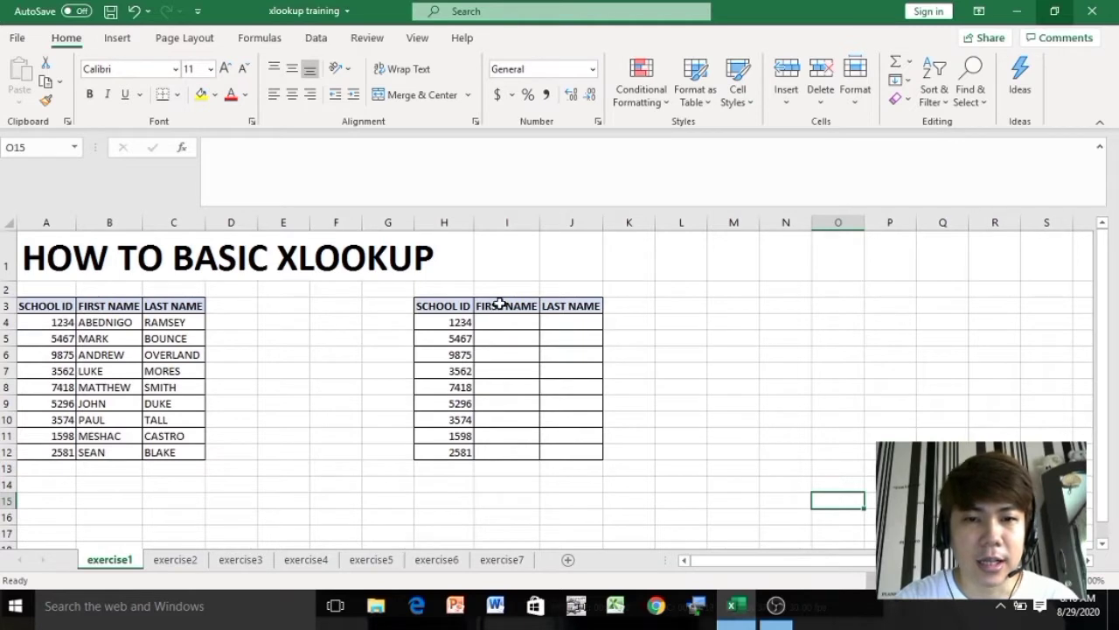
left_click_drag(500, 305, 508, 451)
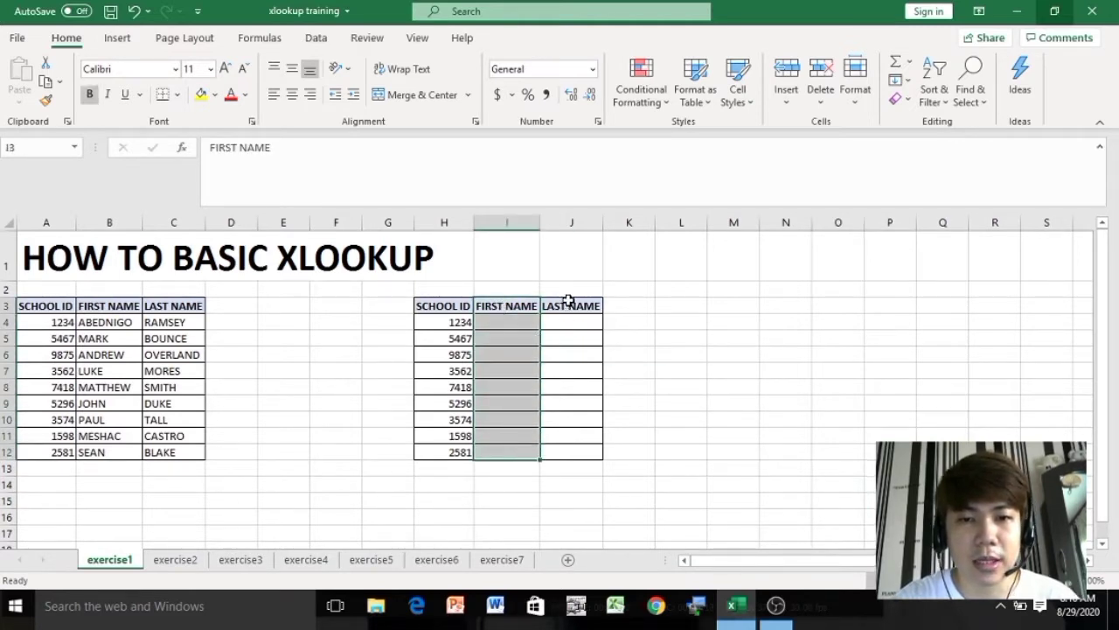
left_click_drag(570, 301, 570, 434)
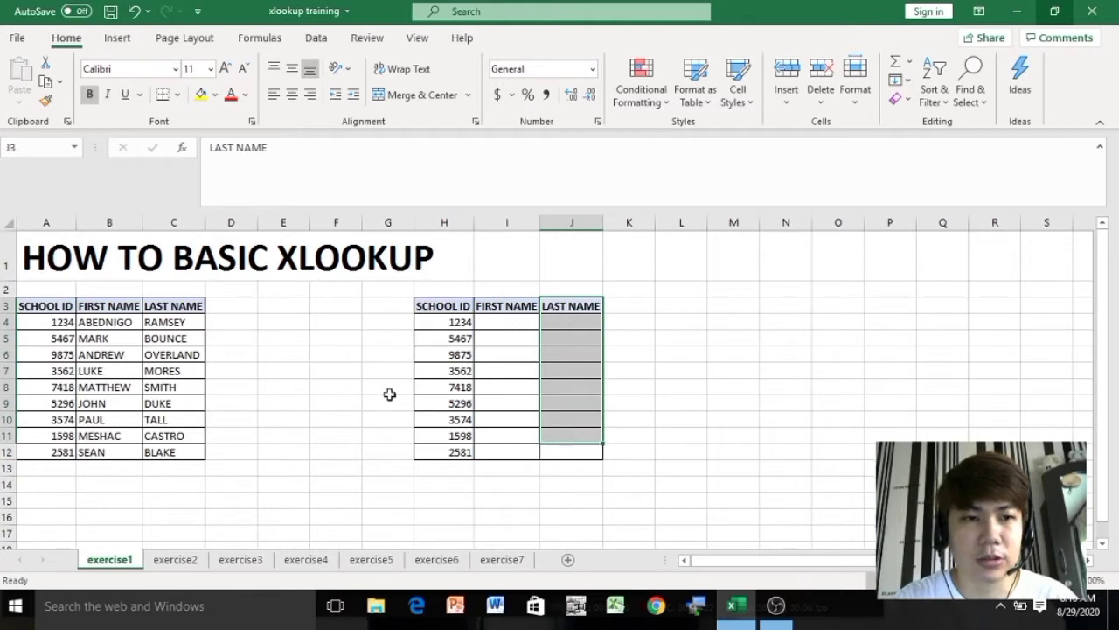
left_click(59, 223)
left_click_drag(58, 223, 169, 231)
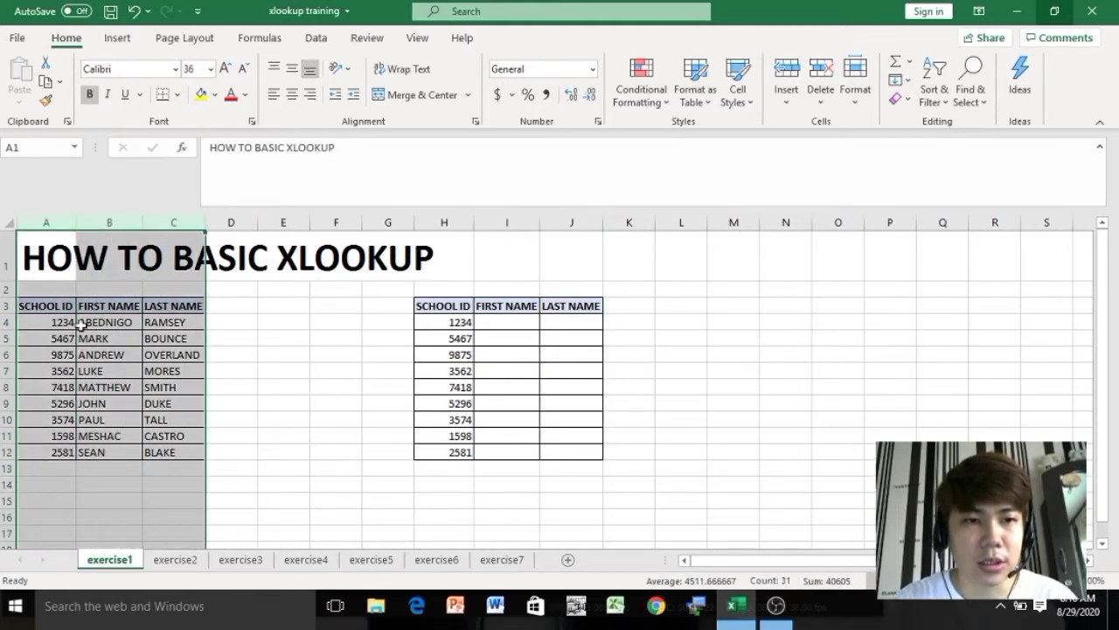
left_click_drag(52, 306, 164, 452)
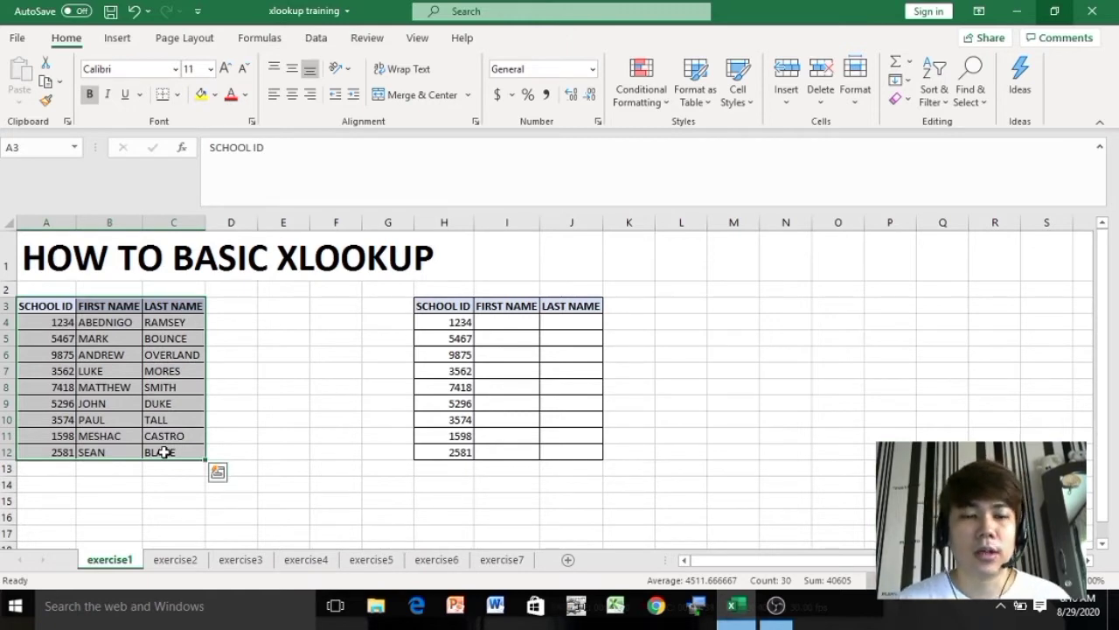
Enter =XLOOKUP(H4,A4:A12,B4:B12) in I4 so it returns ABEDNIGO for ID 1234
left_click(515, 323)
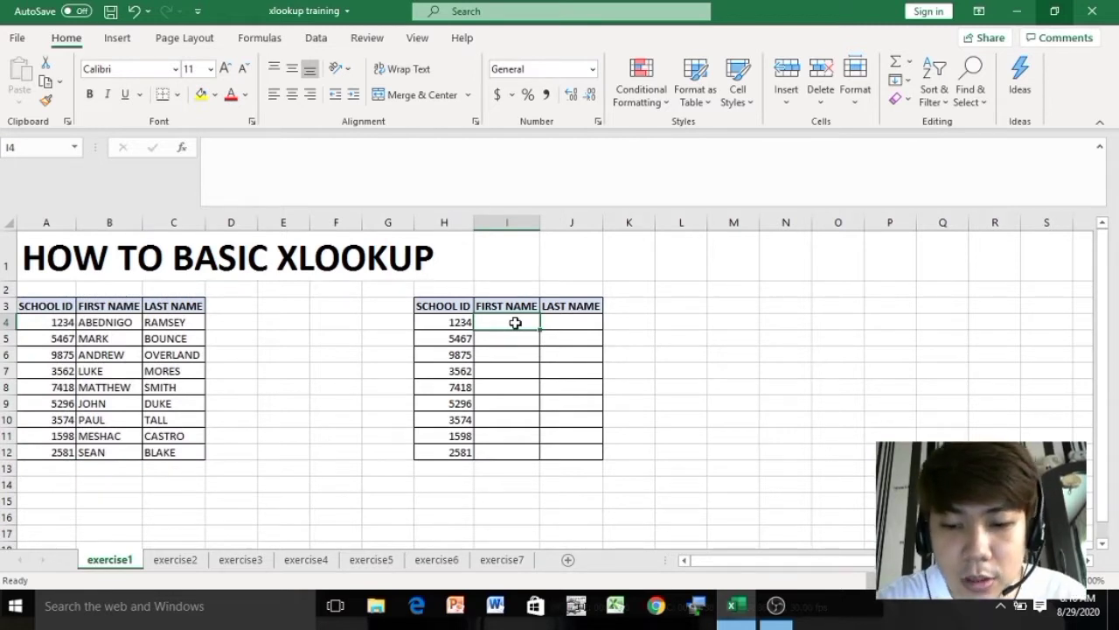
type("=XL")
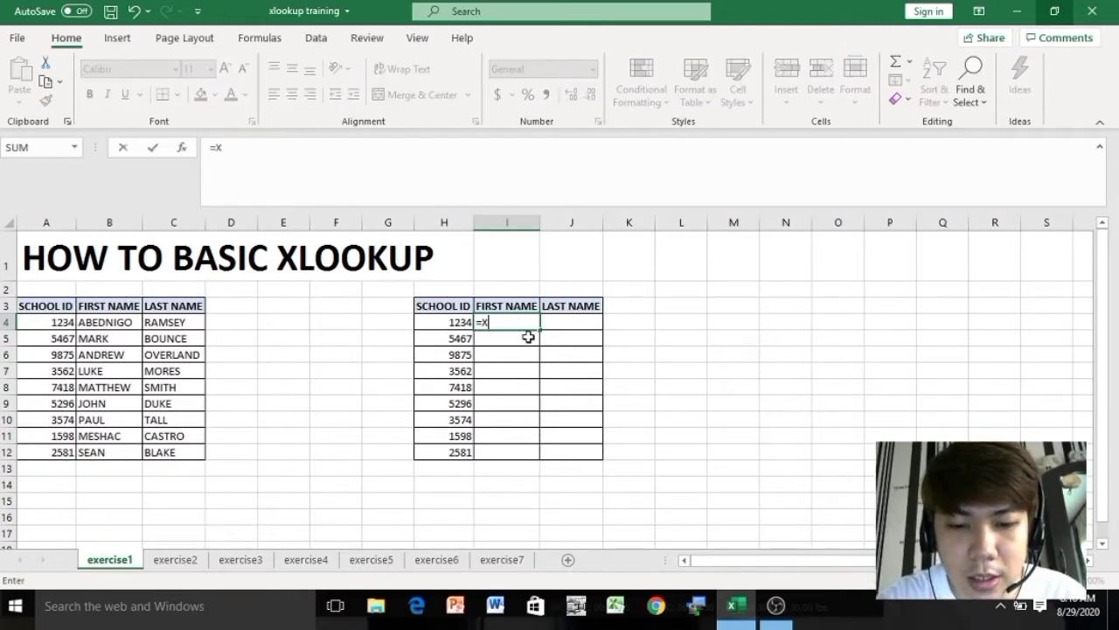
type("OO")
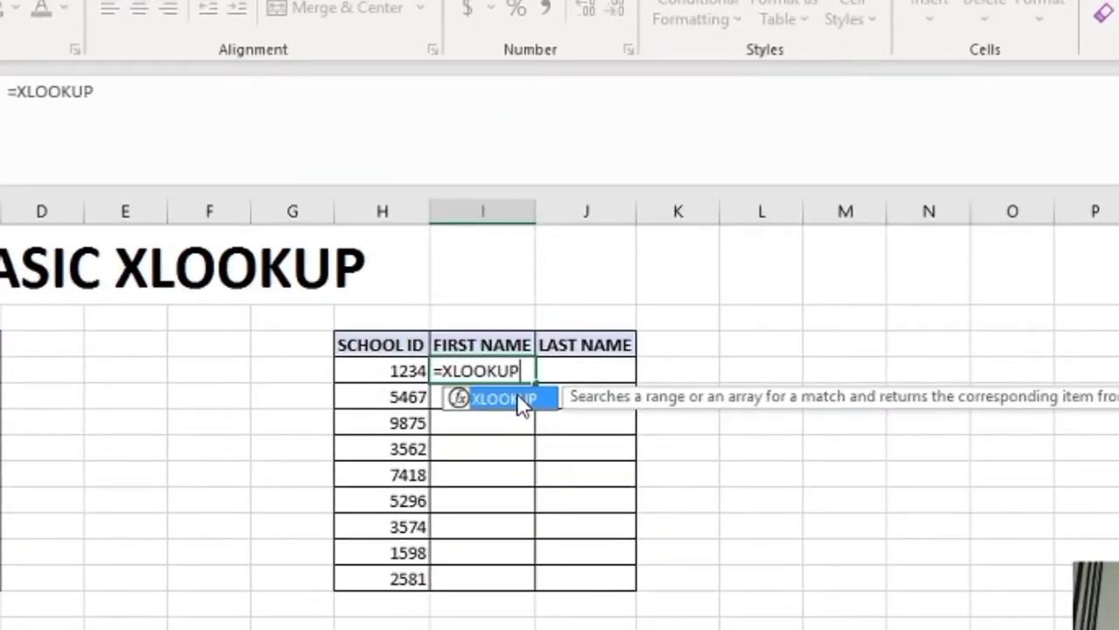
type("KUP(")
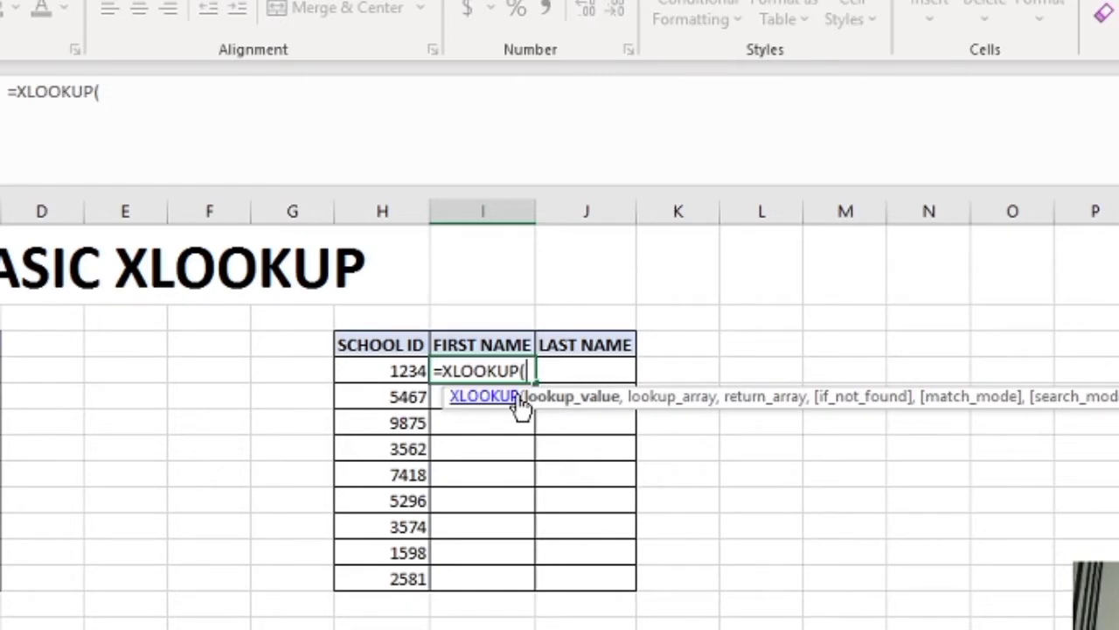
key("Left")
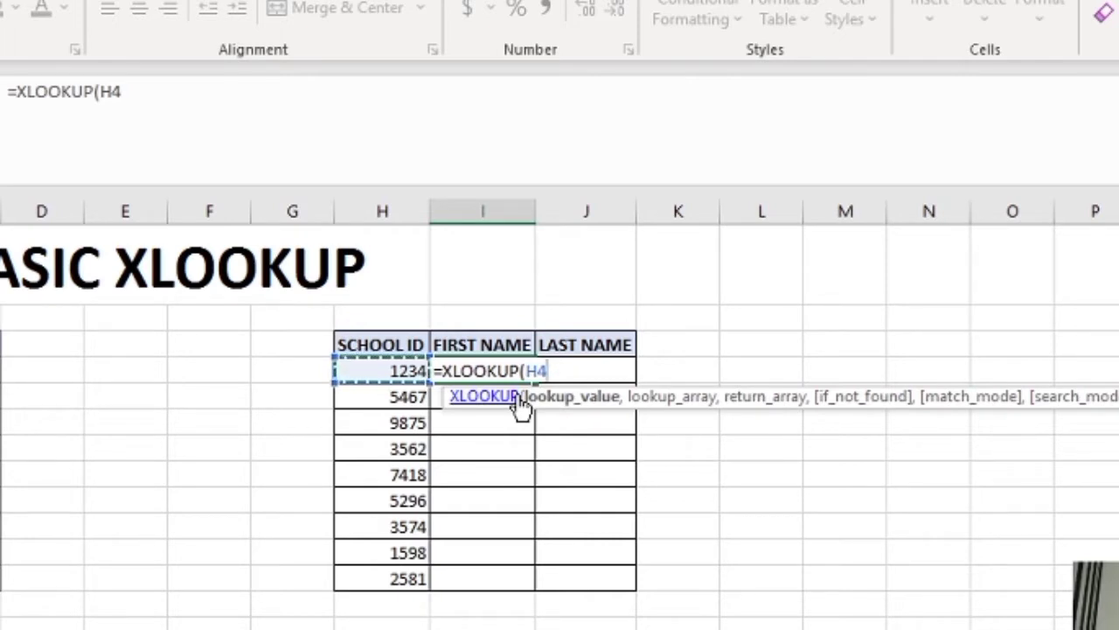
type(",")
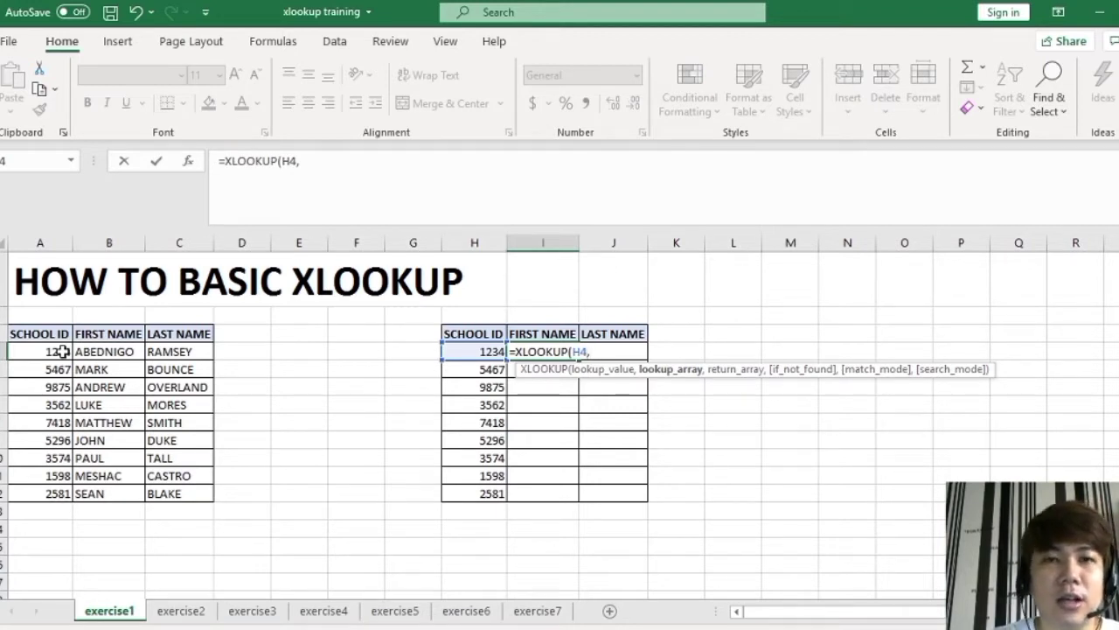
left_click_drag(61, 350, 56, 495)
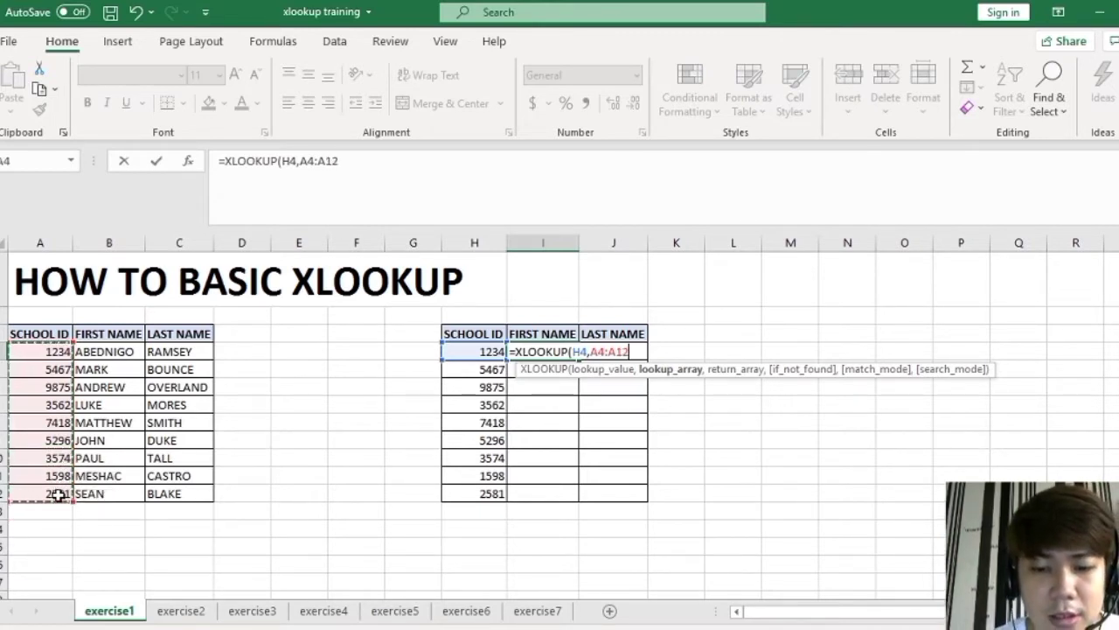
type(",")
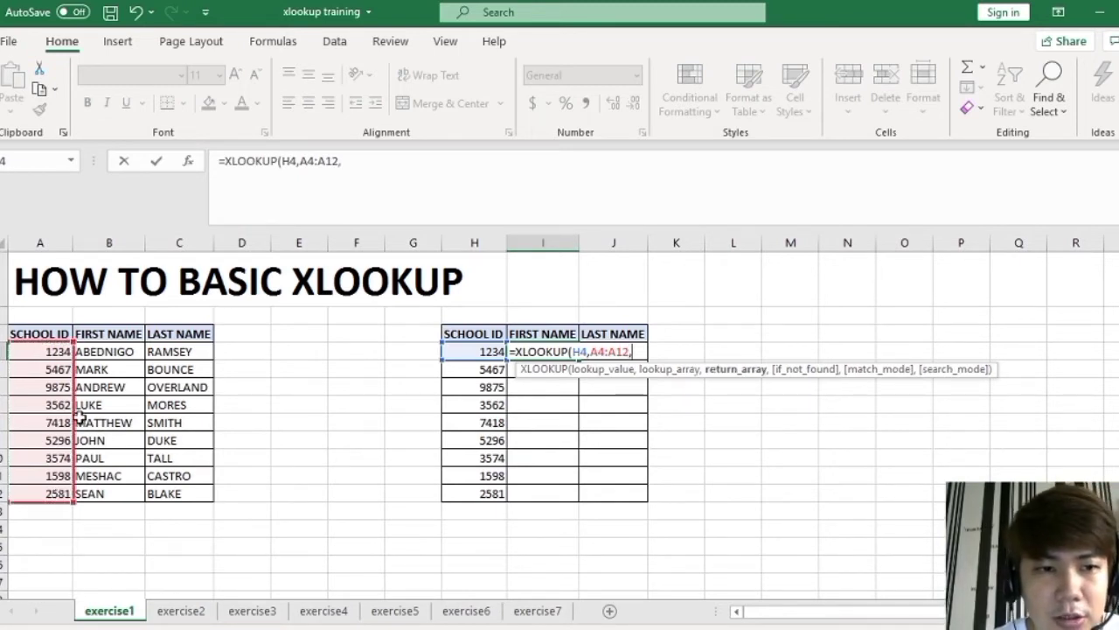
left_click_drag(115, 351, 119, 489)
key("Return")
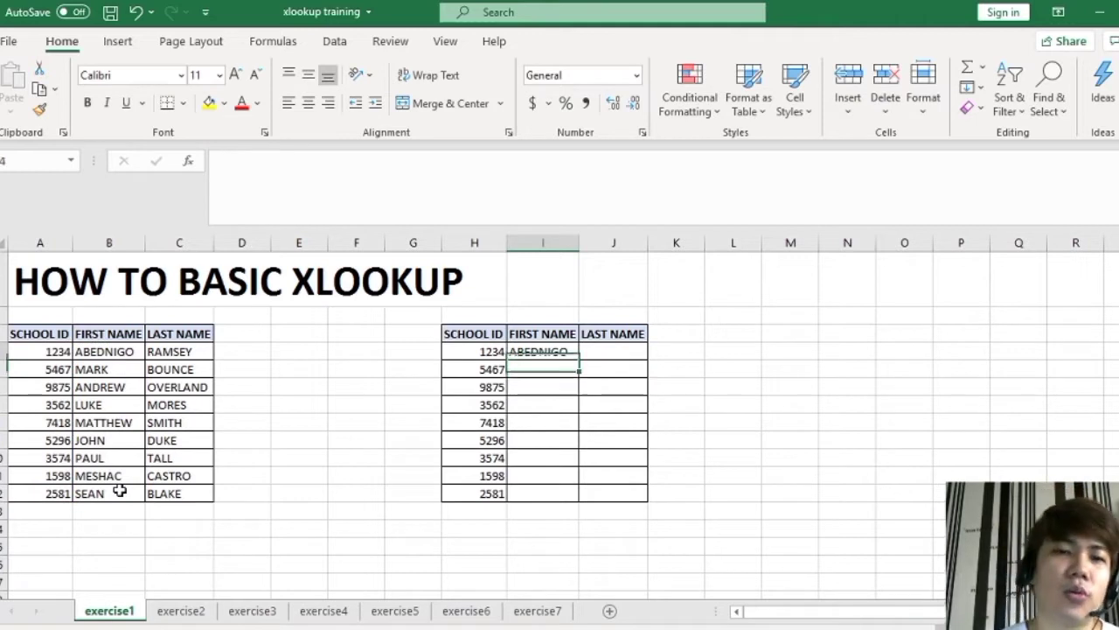
key("Up")
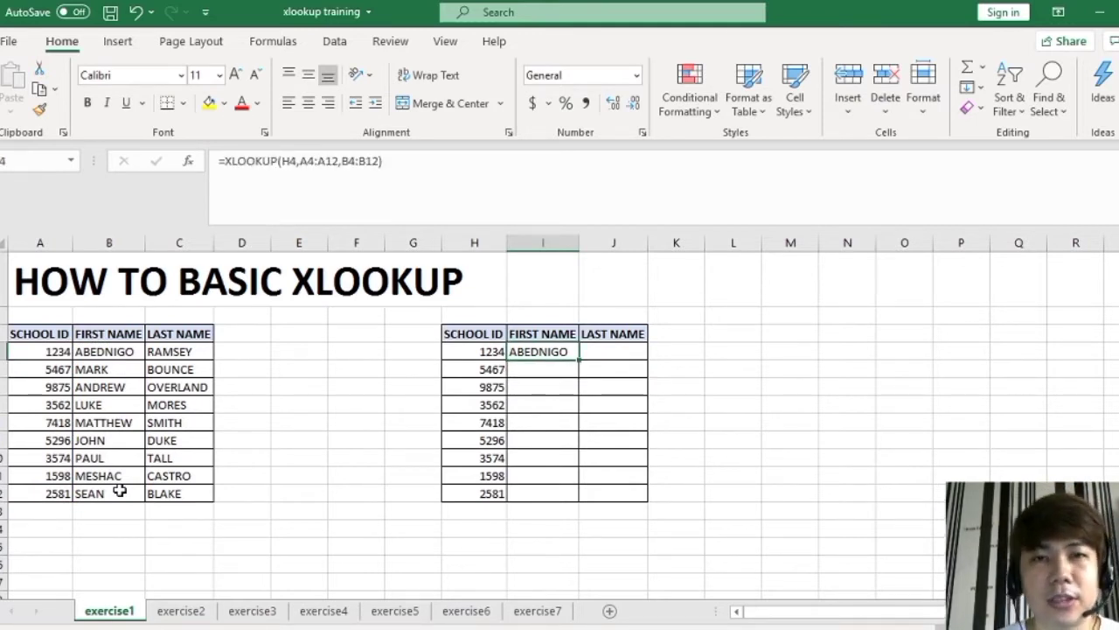
key("Right")
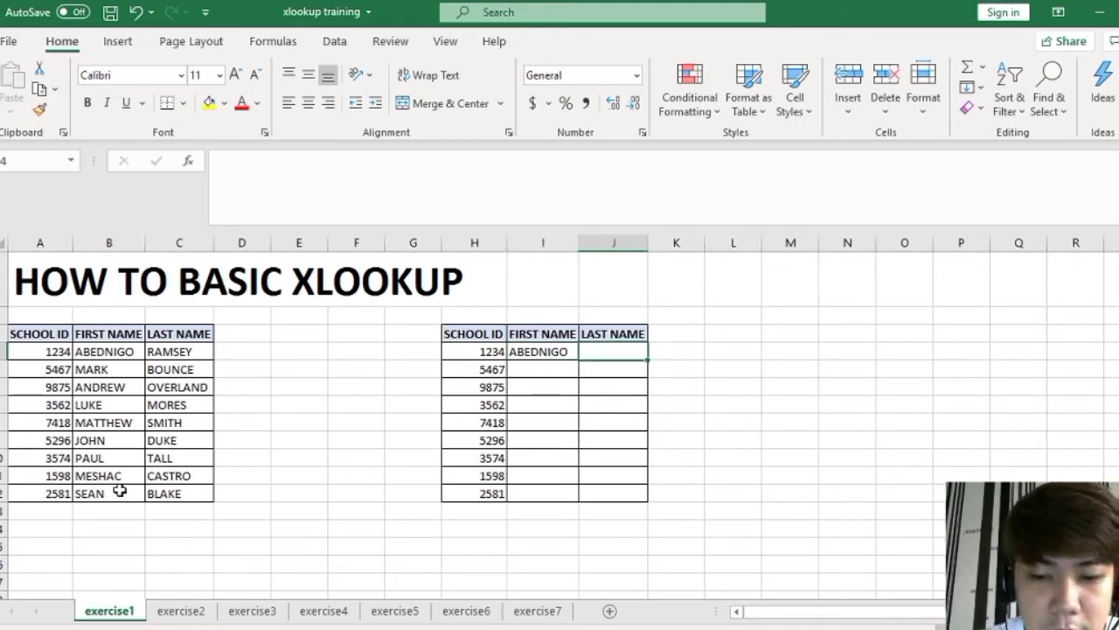
Enter =XLOOKUP(H4,A4:A12,C4:C13) in J4 so it returns the last name RAMSEY
type("=")
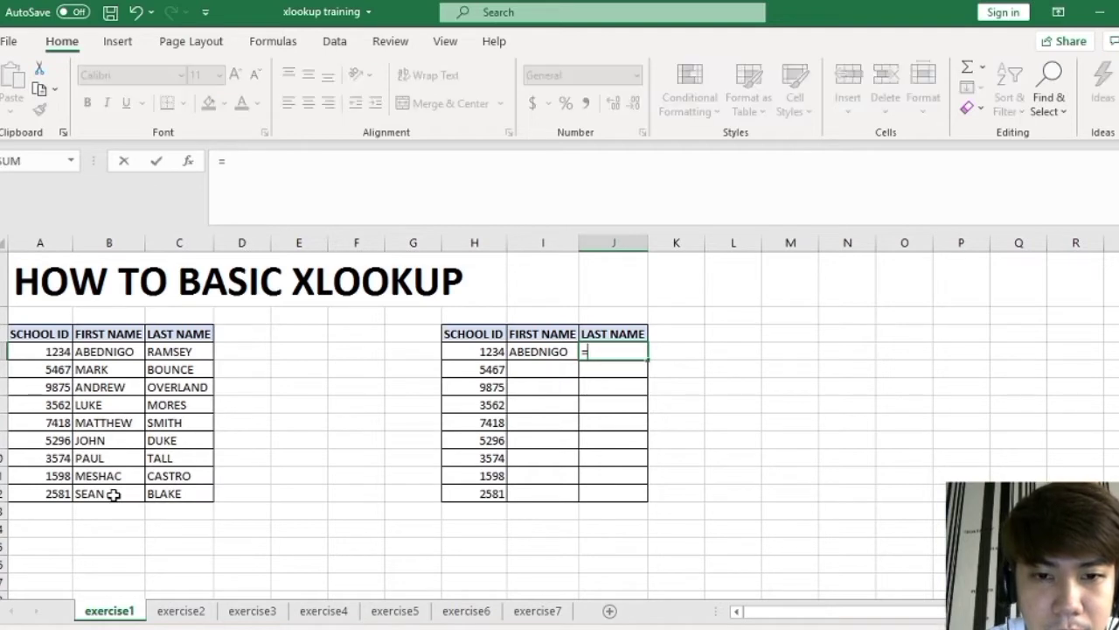
type("XLOOKUP")
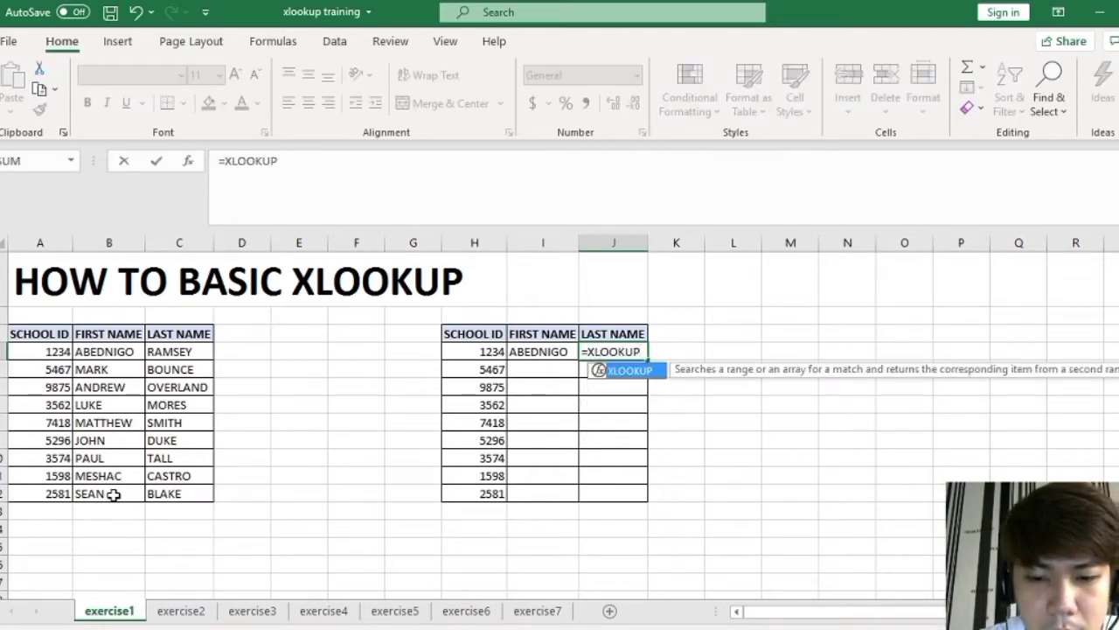
type("(")
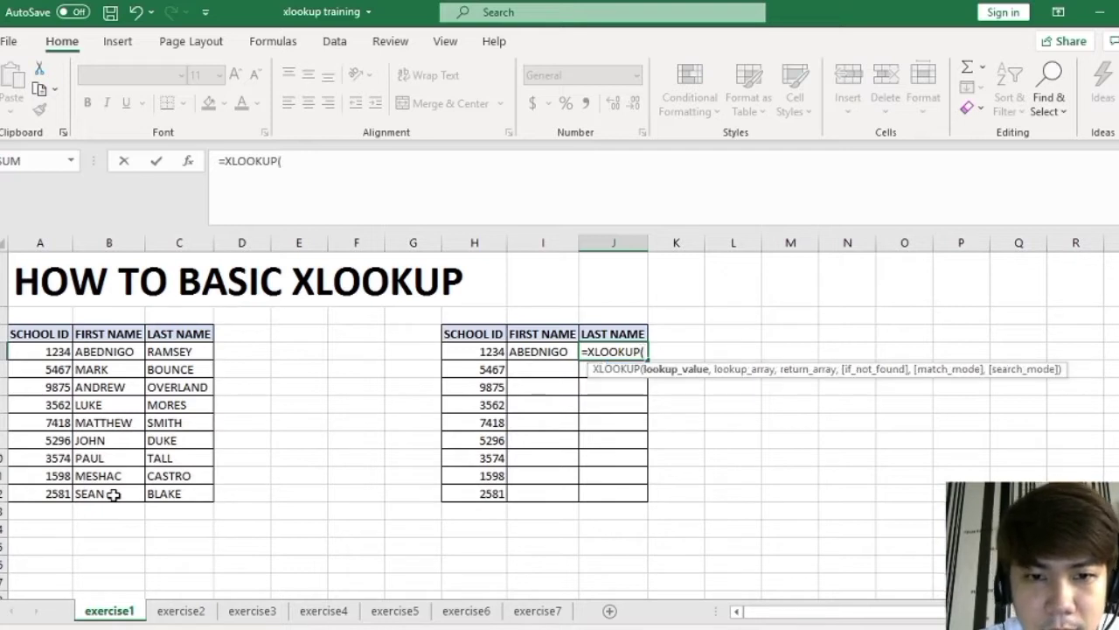
key("Left")
key("Left")
key("Left")
key("Right")
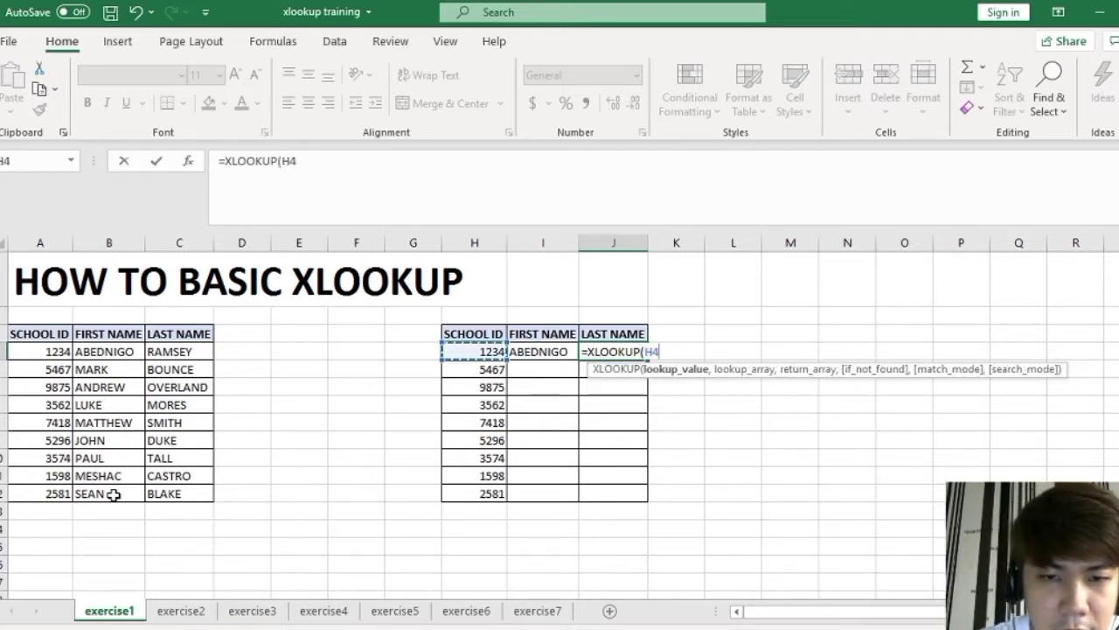
type(",")
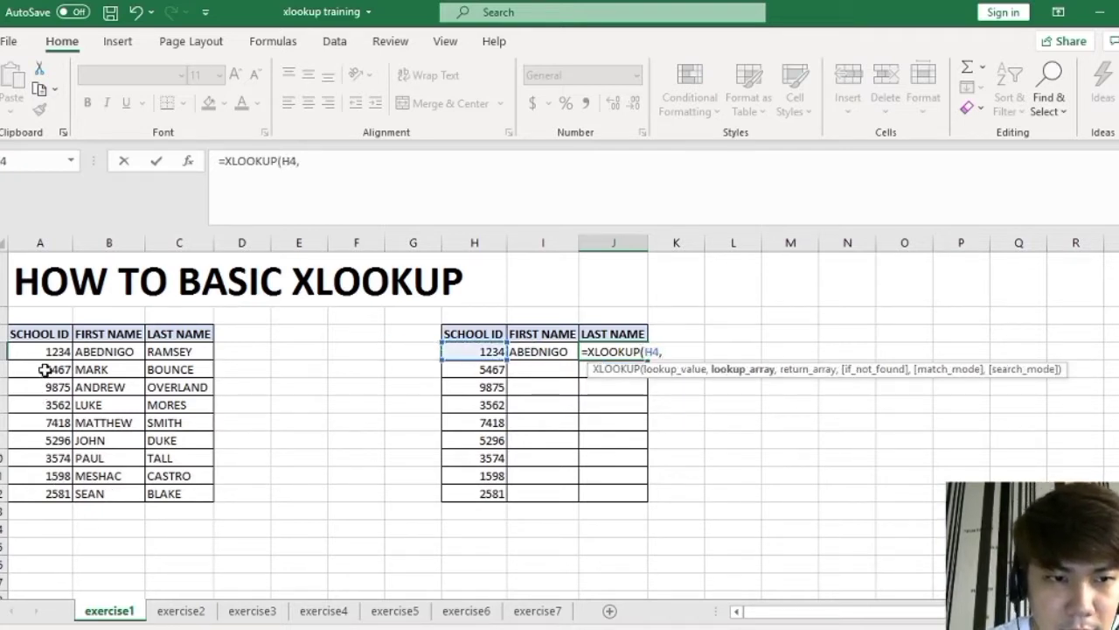
left_click_drag(50, 352, 56, 495)
type(",")
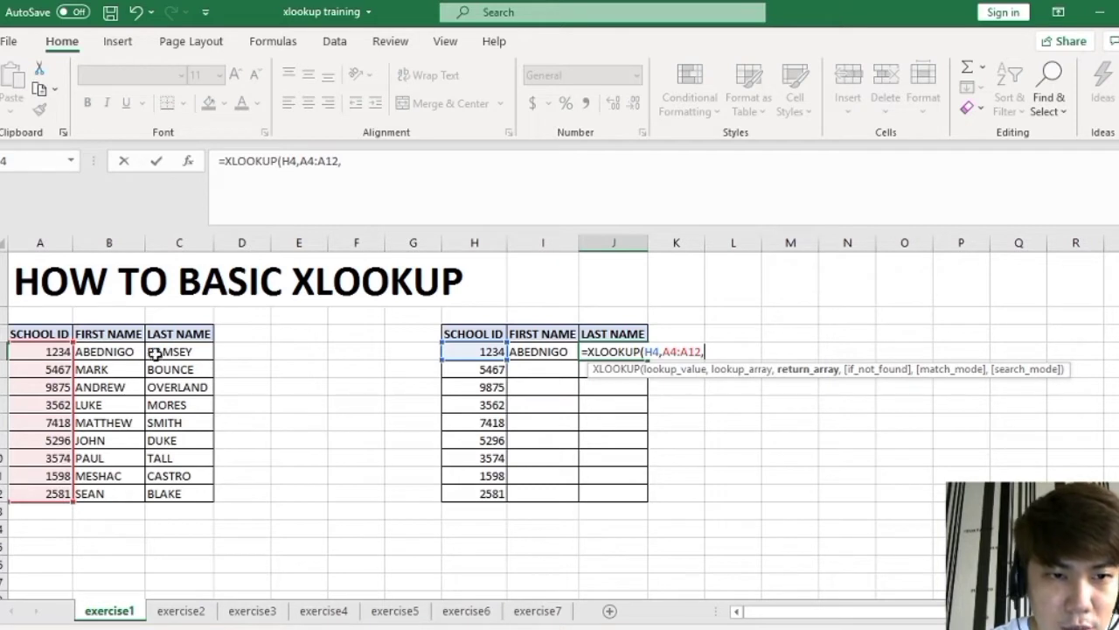
left_click_drag(158, 352, 162, 493)
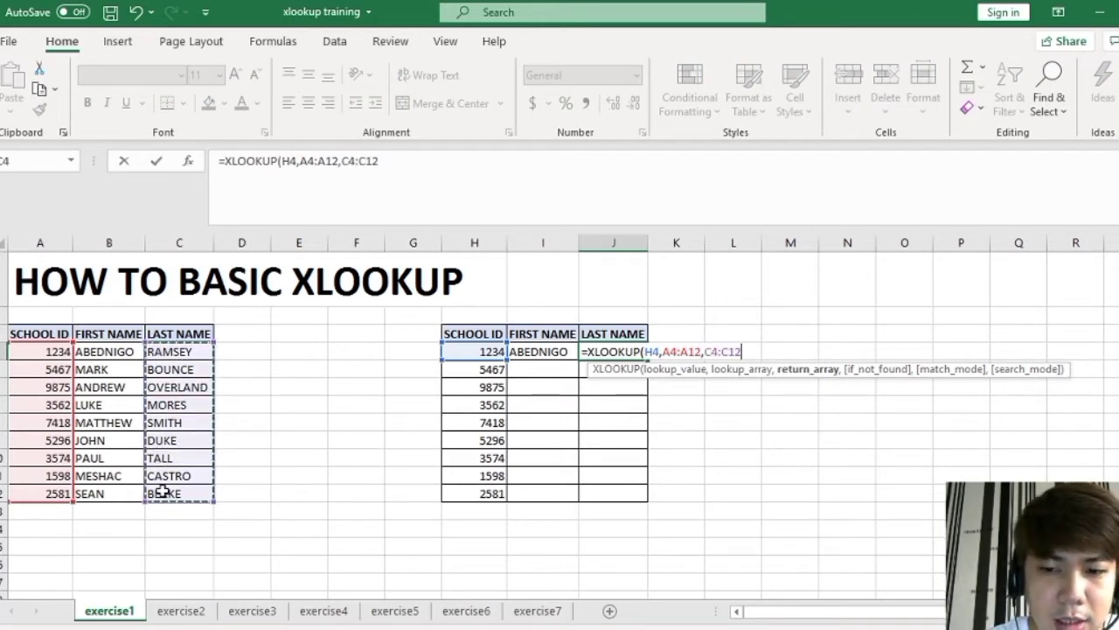
key("Return")
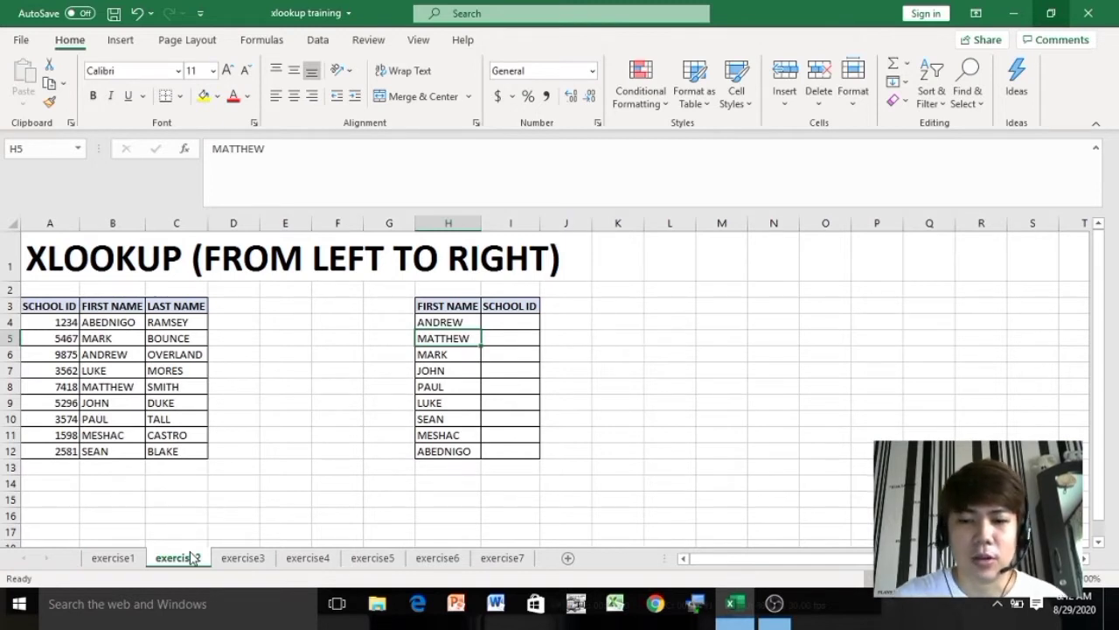
Enter =VLOOKUP(H4,B:C,2,FALSE) in I4, which returns OVERLAND for ANDREW
key("Right")
key("Up")
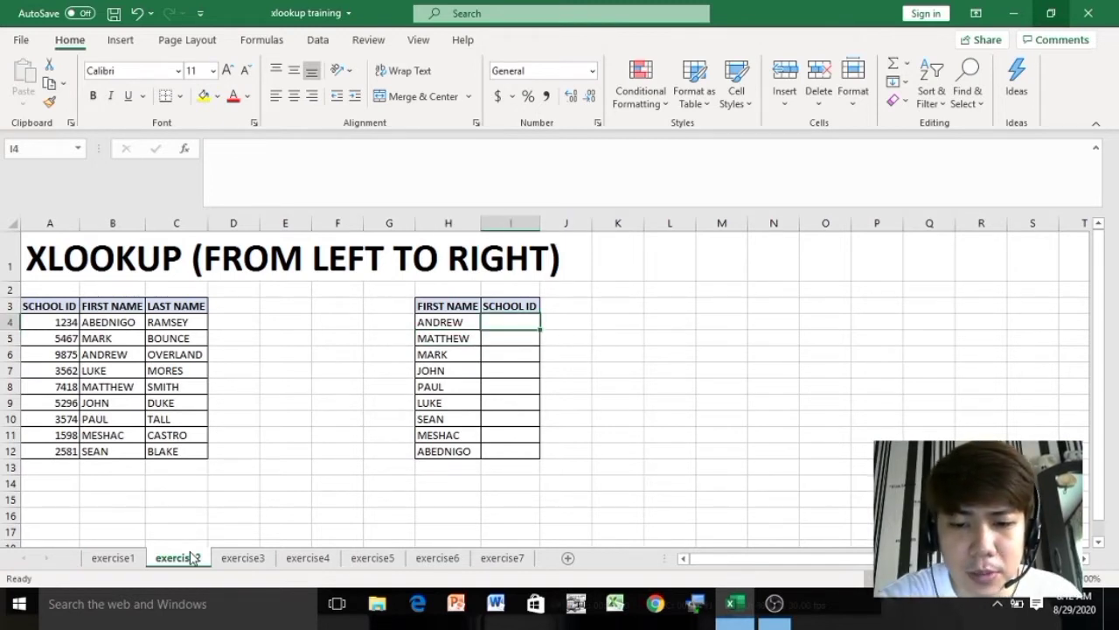
type("=VLOOKUP")
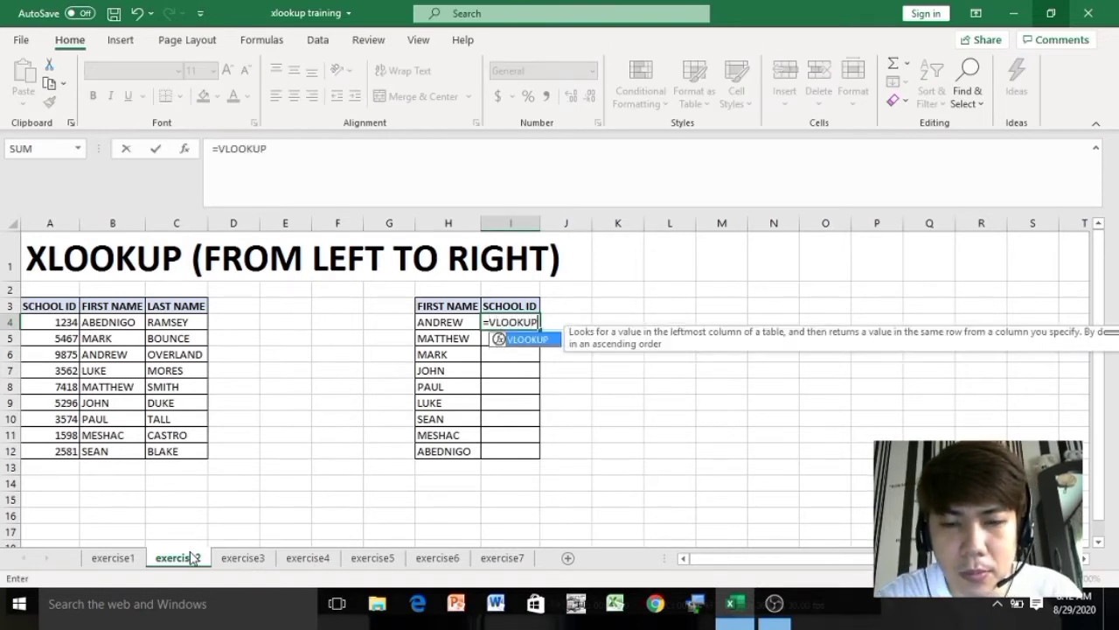
type("(")
key("Left")
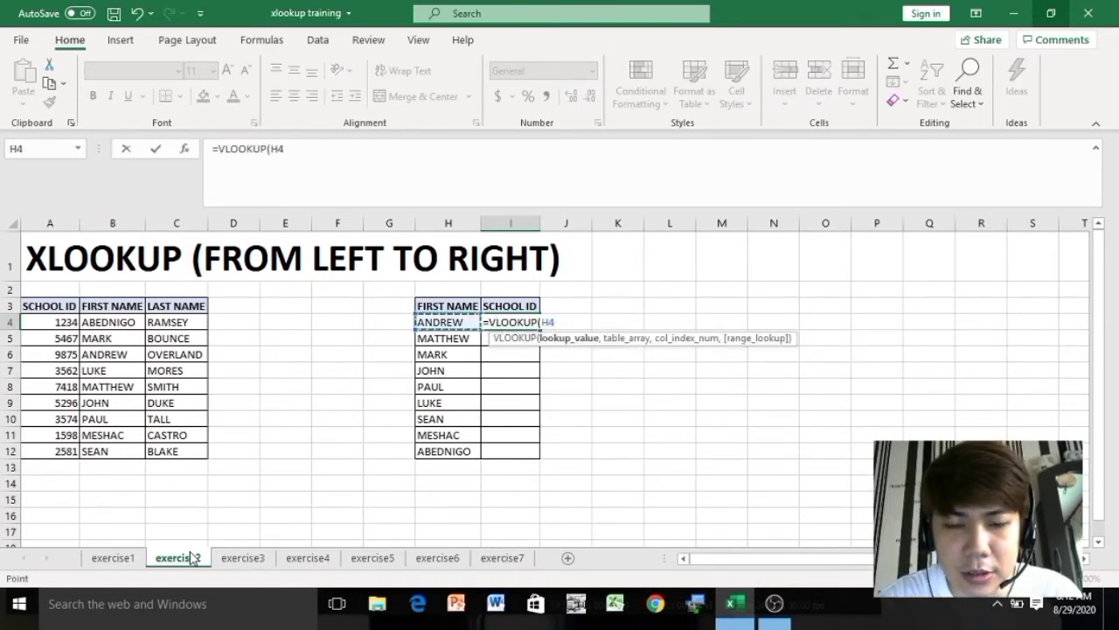
type(",")
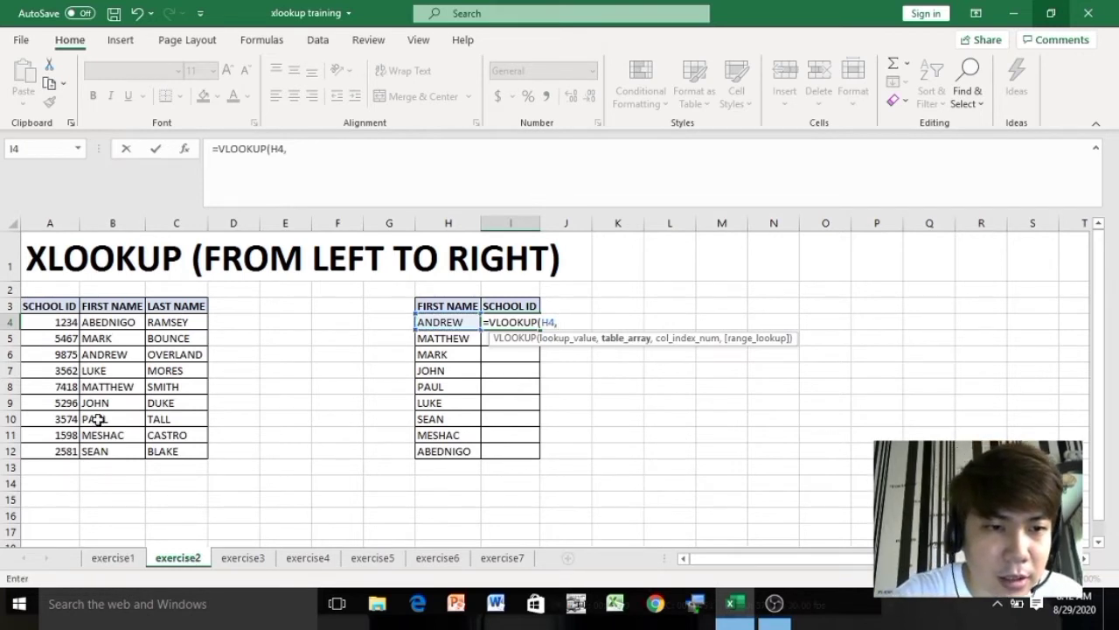
left_click(114, 223)
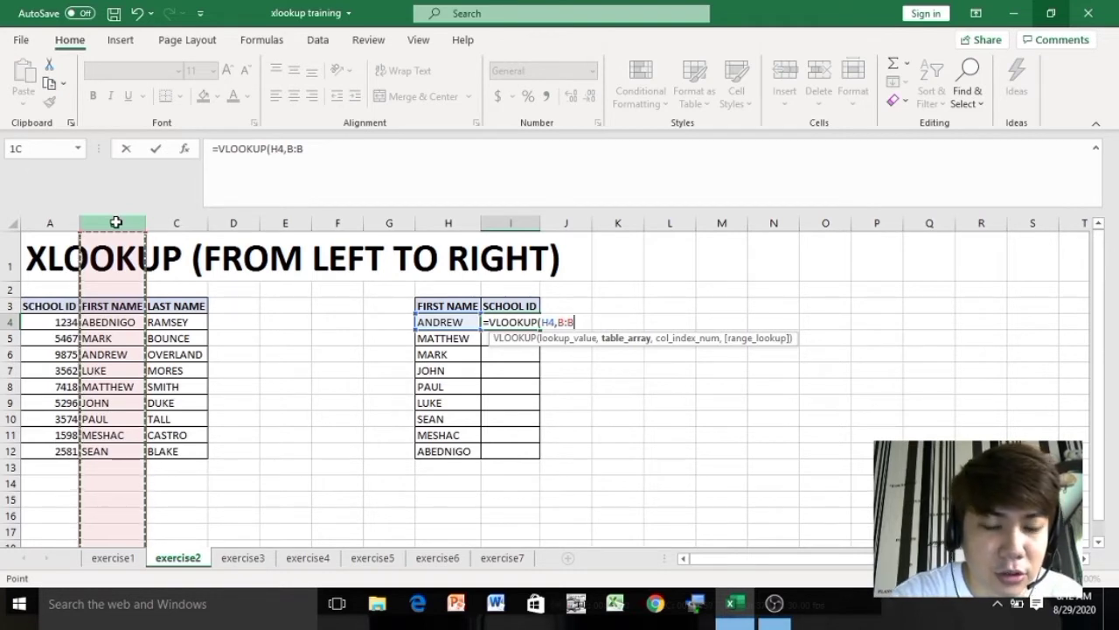
left_click_drag(118, 223, 175, 226)
type(",")
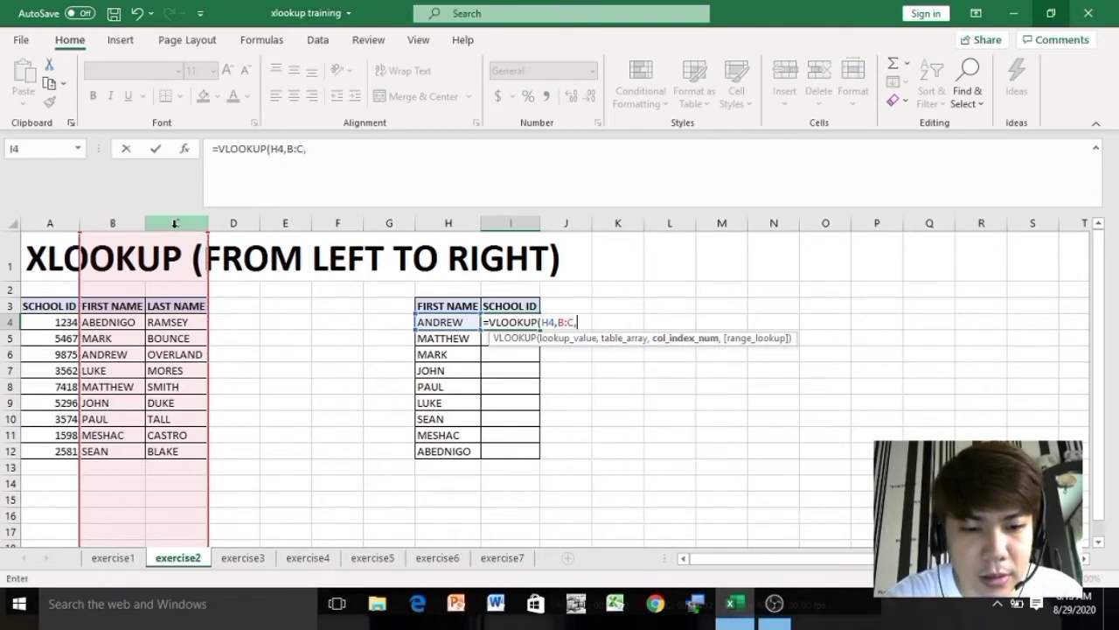
type("2,FALSE")
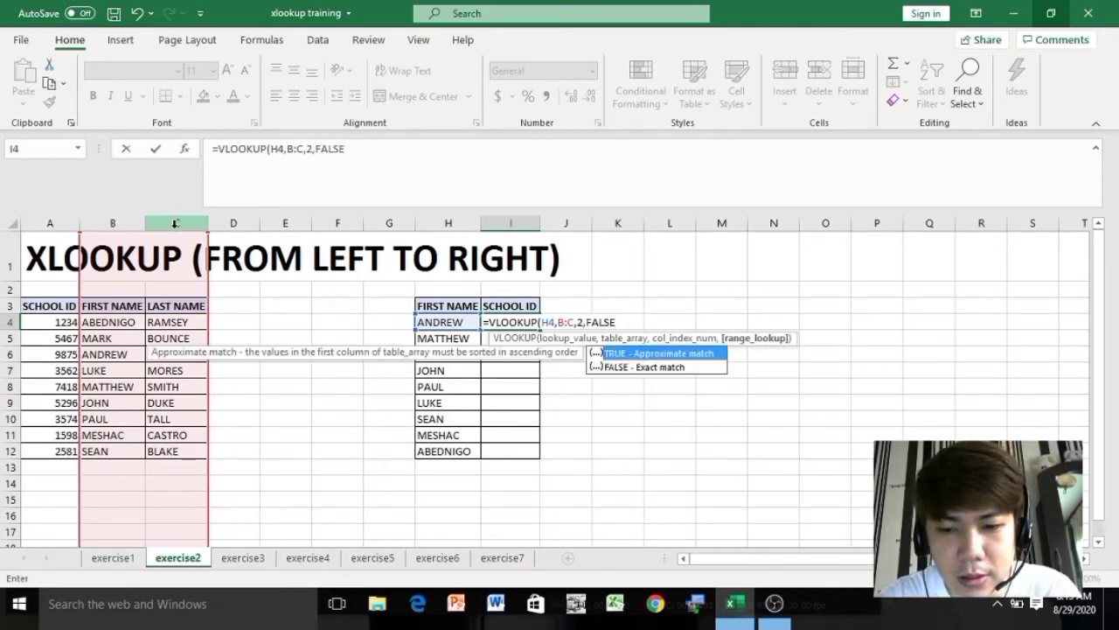
type(")")
key("Return")
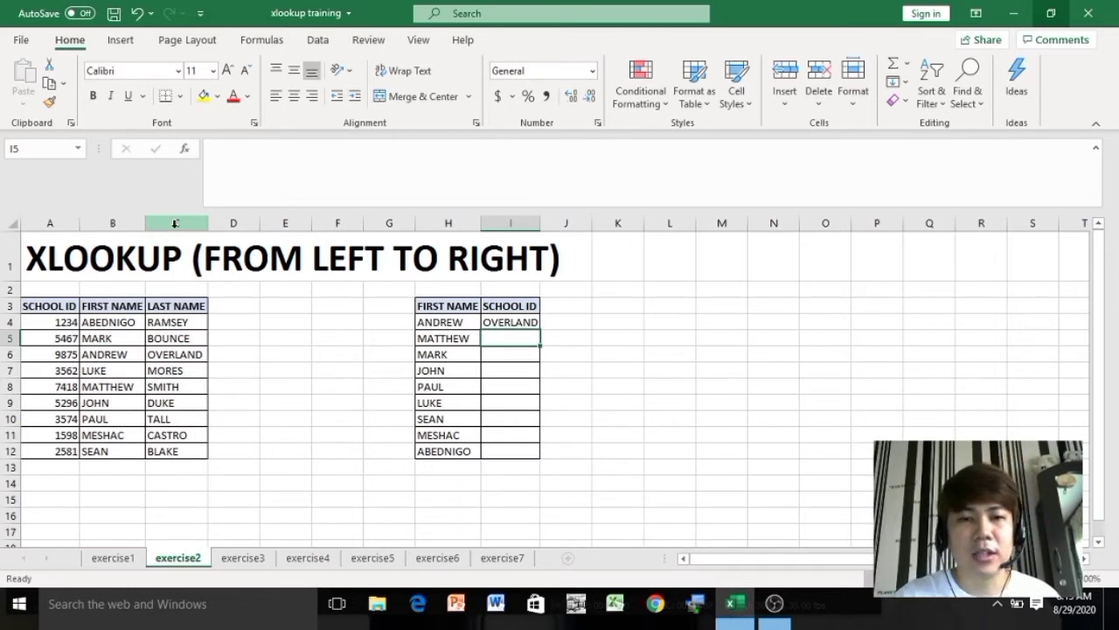
key("Up")
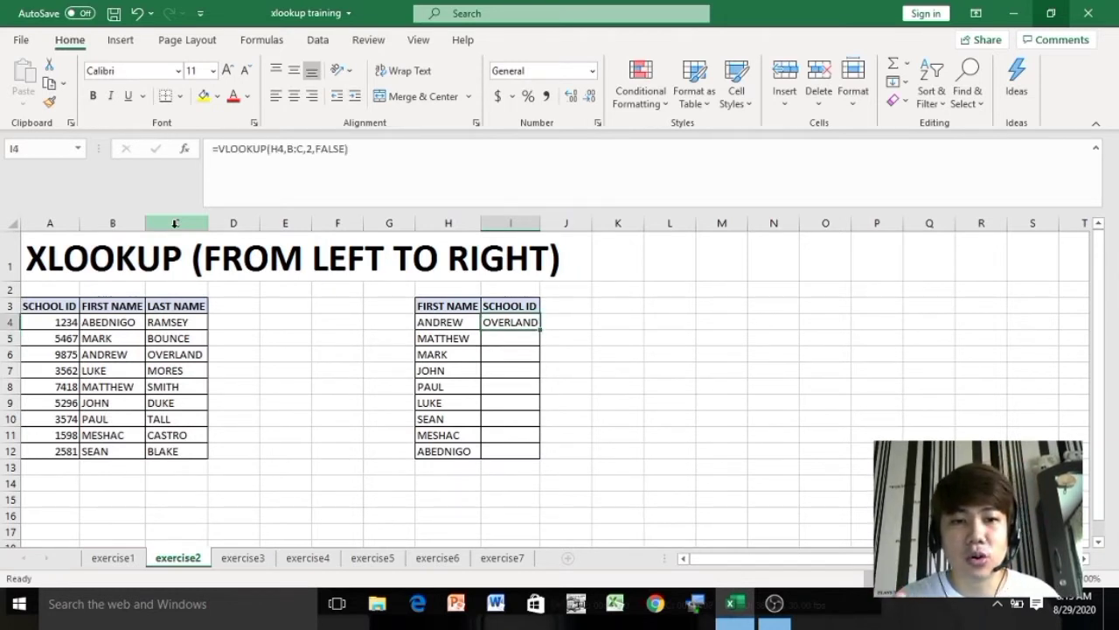
Enter =VLOOKUP(H4,A:B,2,FALSE) in I4, which gives #N/A, then begin an XLOOKUP instead
type("=")
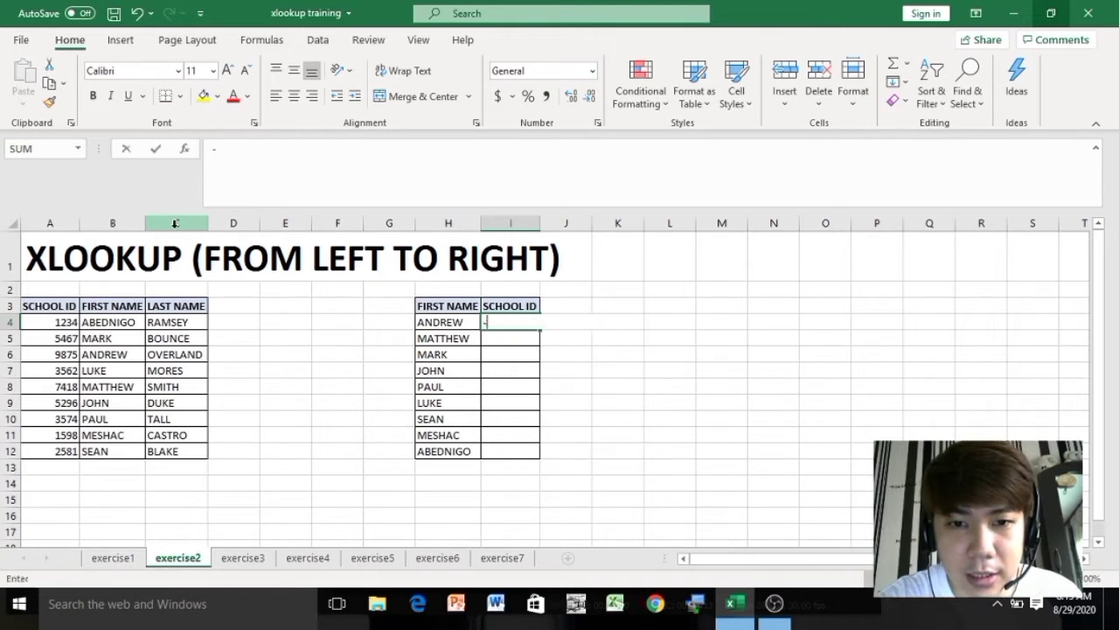
type("VLOOKUP")
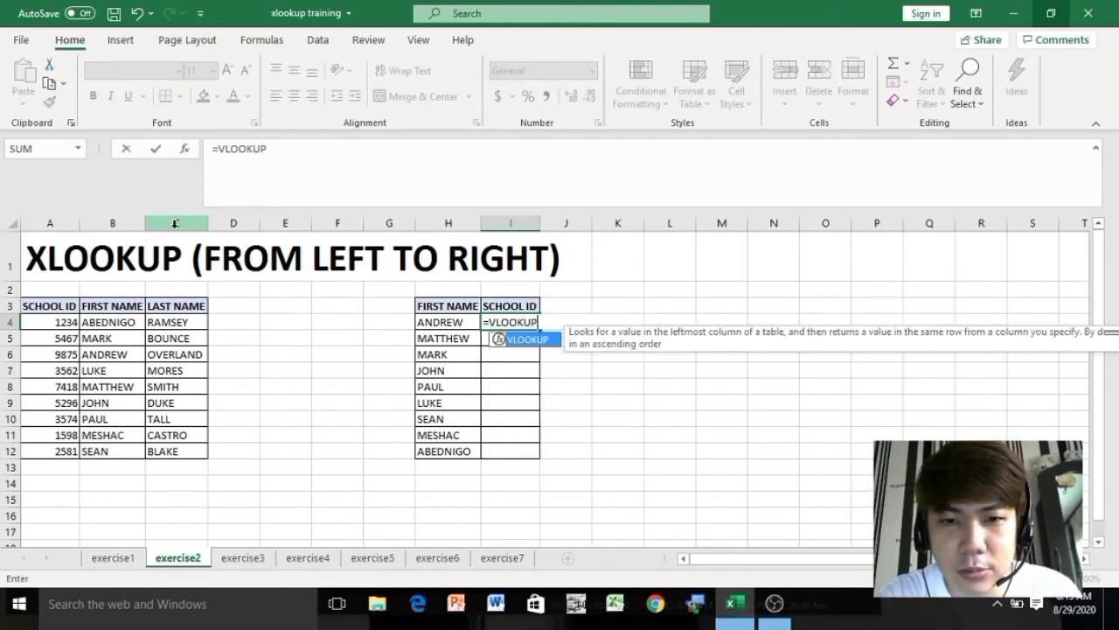
type("(")
key("Left")
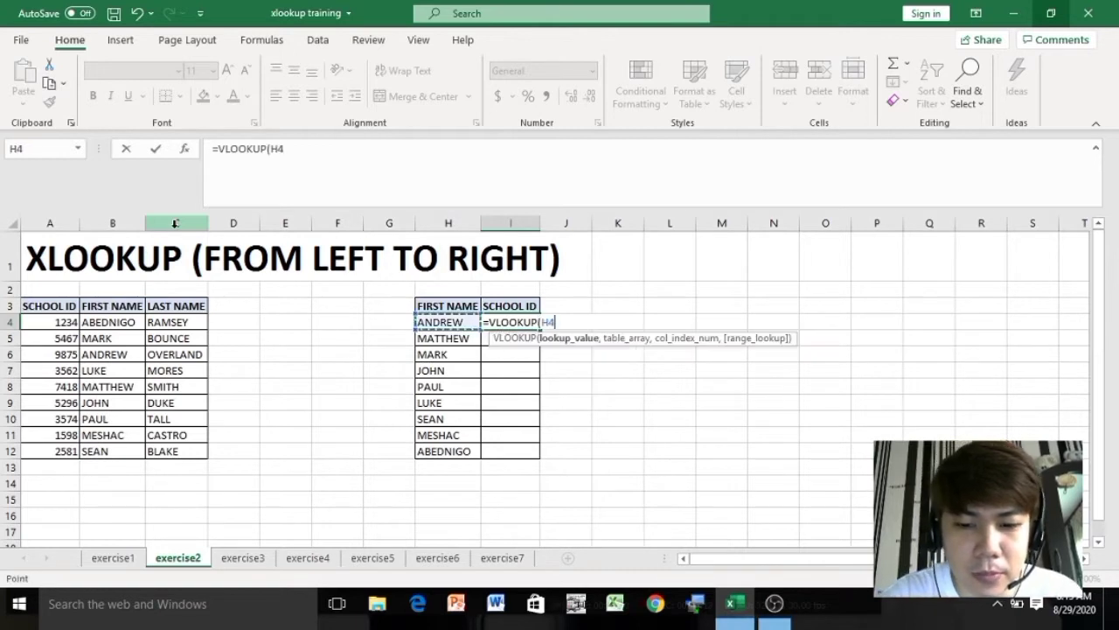
type(",")
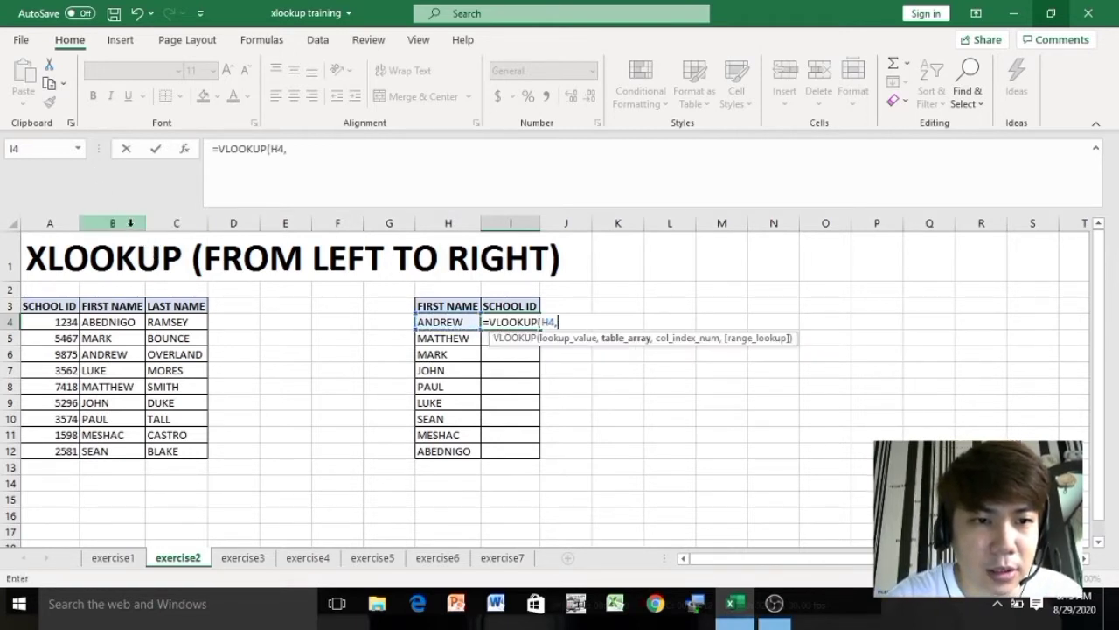
left_click(131, 222)
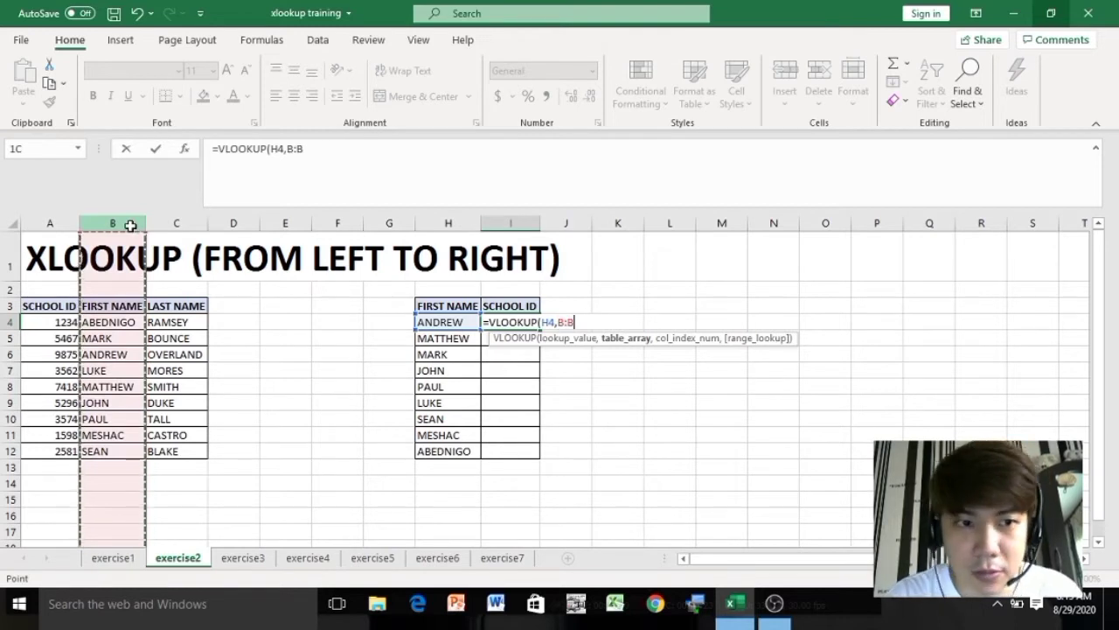
left_click_drag(130, 225, 74, 225)
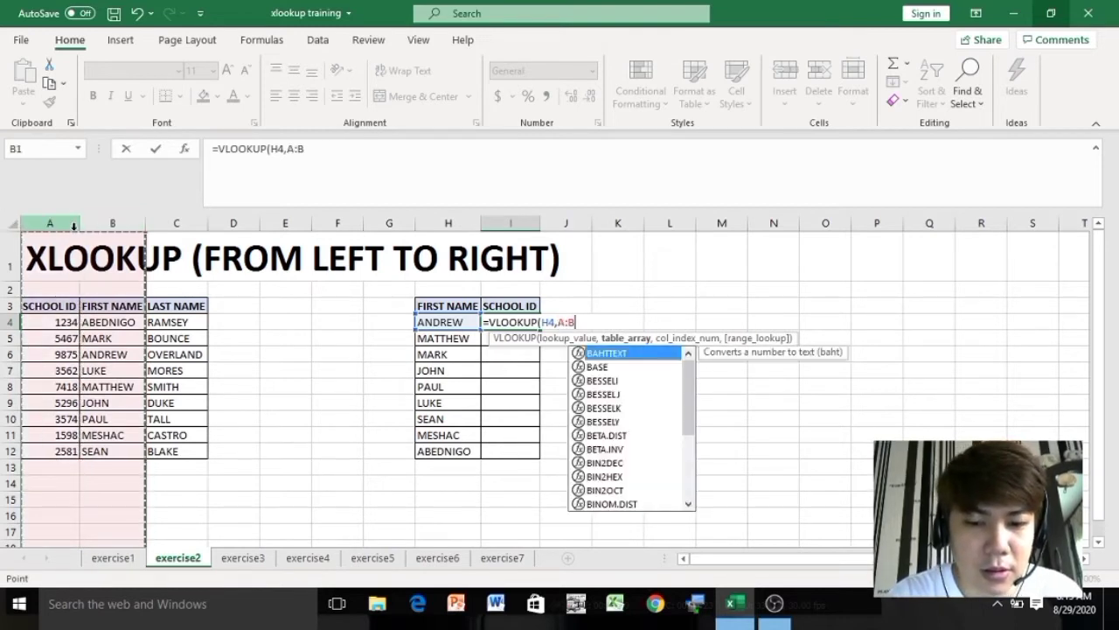
type(",2,FALSE")
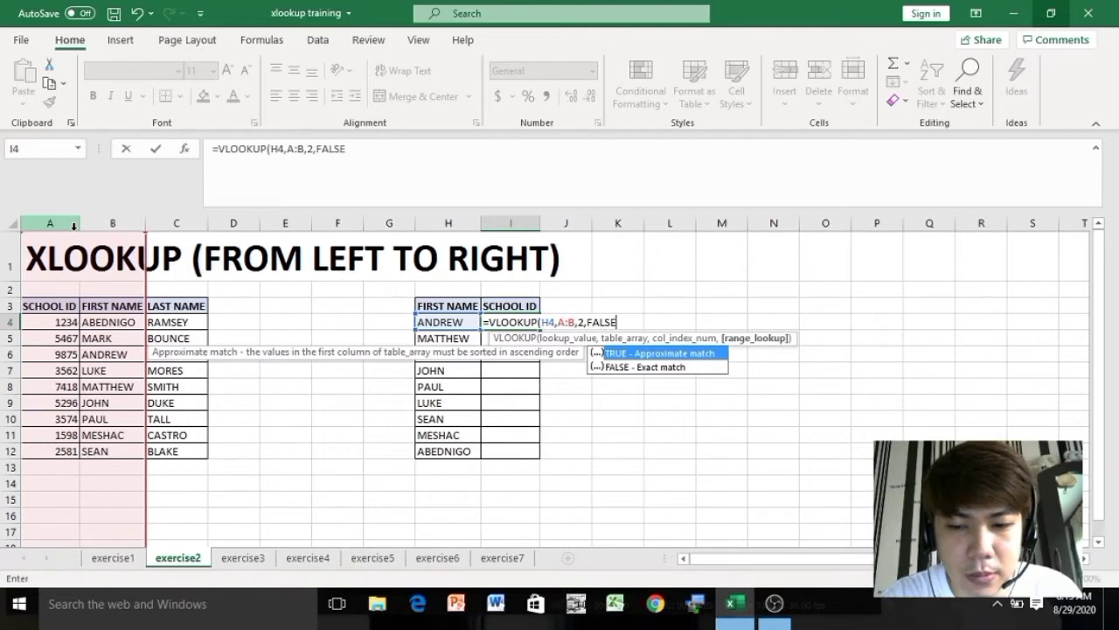
type(")")
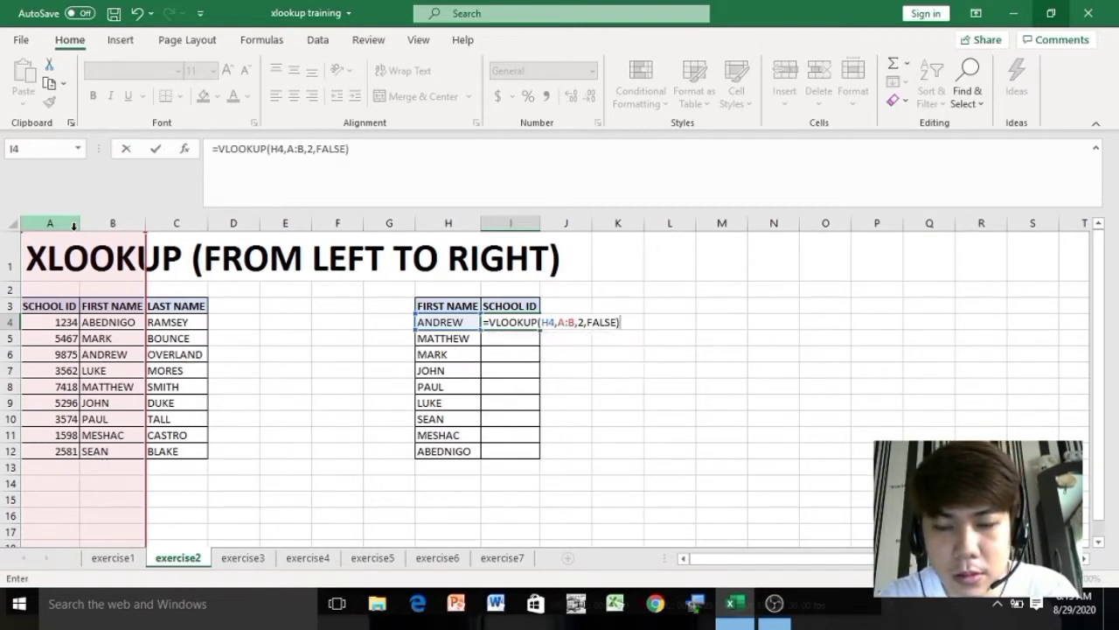
key("Return")
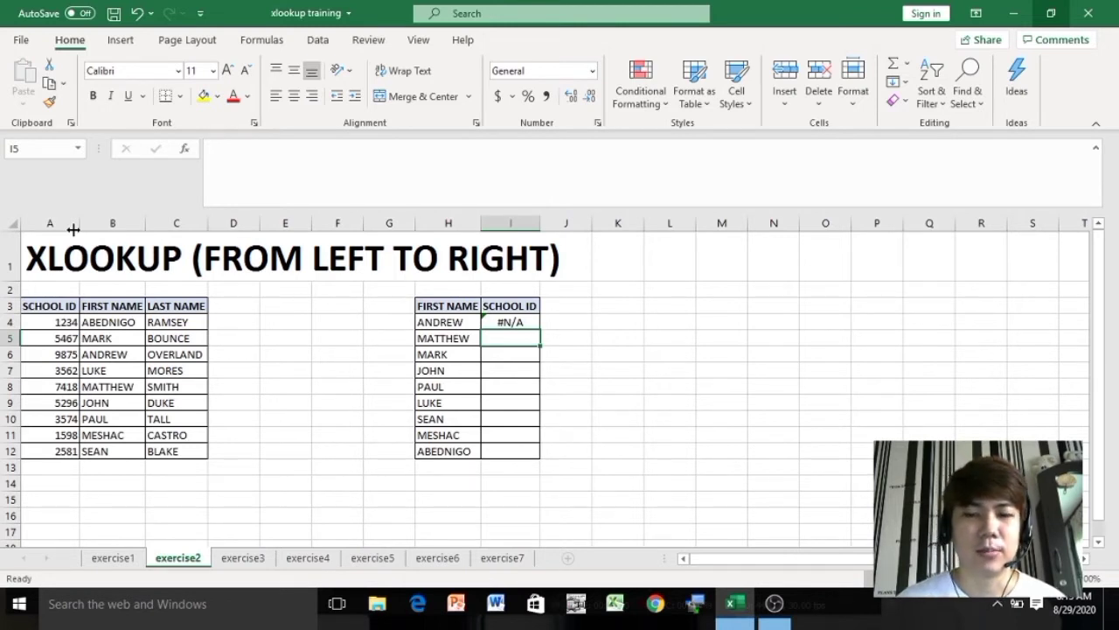
key("Up")
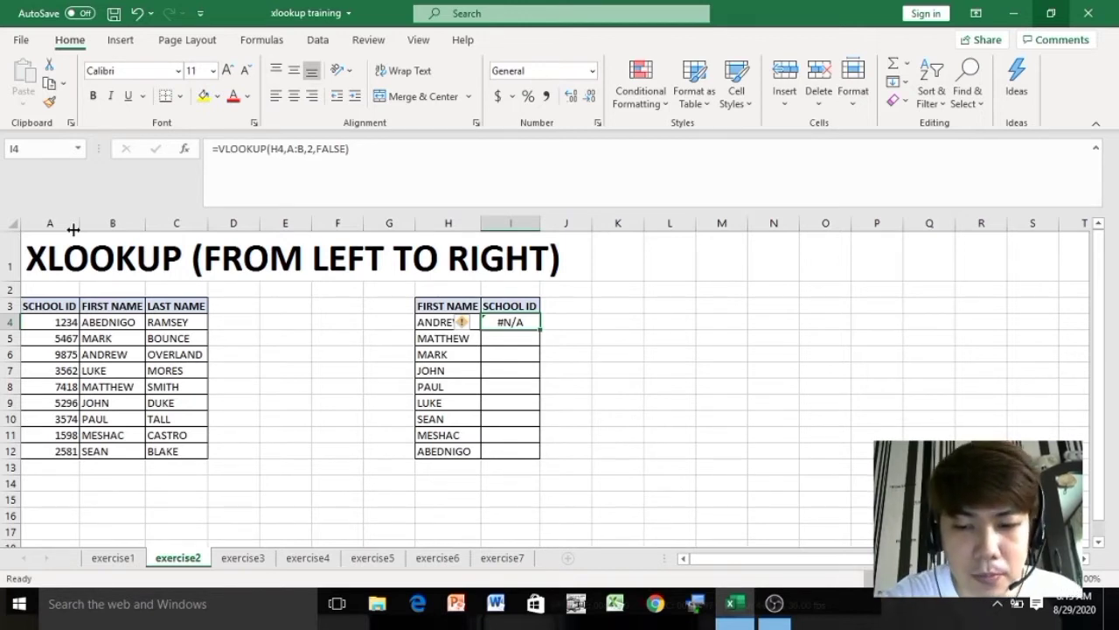
type("=XLOOKUP")
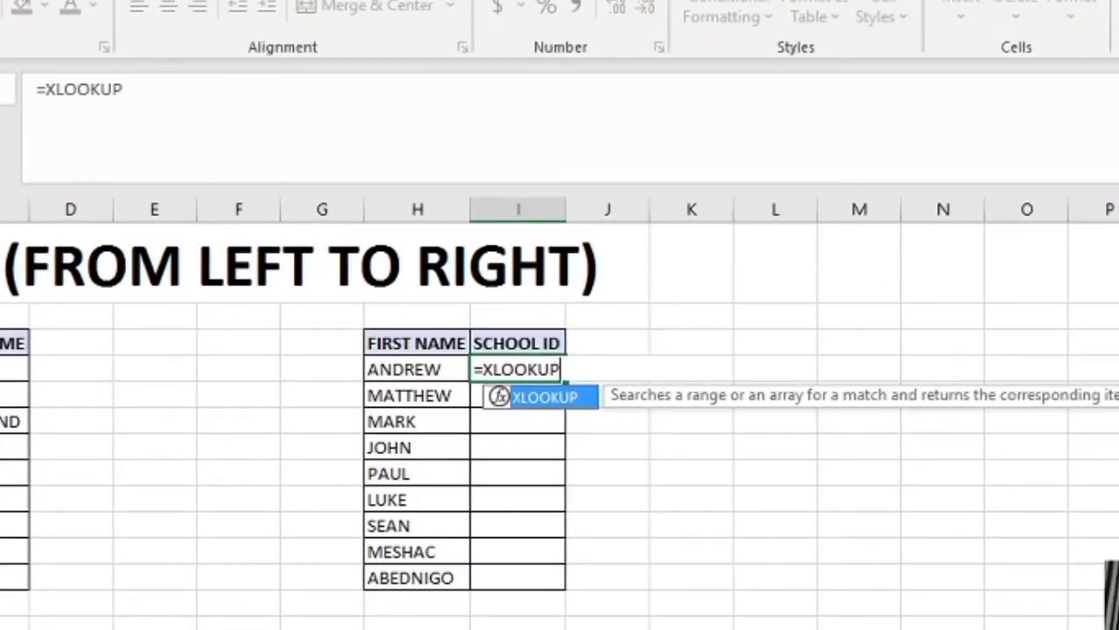
type("(")
Complete =XLOOKUP(H4,B4:B12,A4:A12) in I4 so it returns ANDREW's school ID 9875
left_click(417, 369)
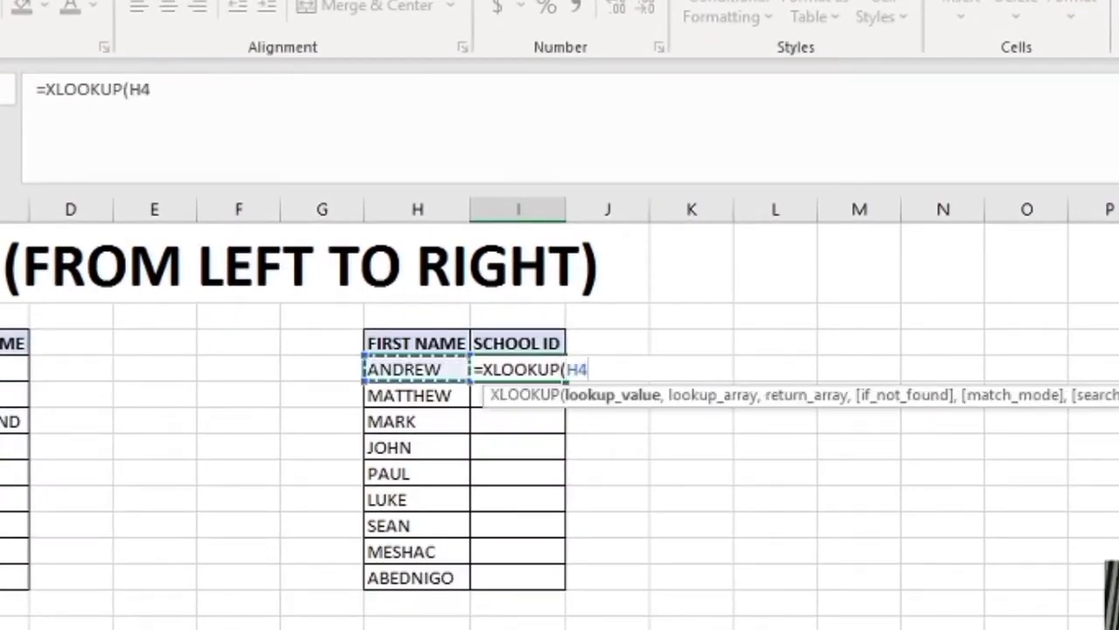
type(",")
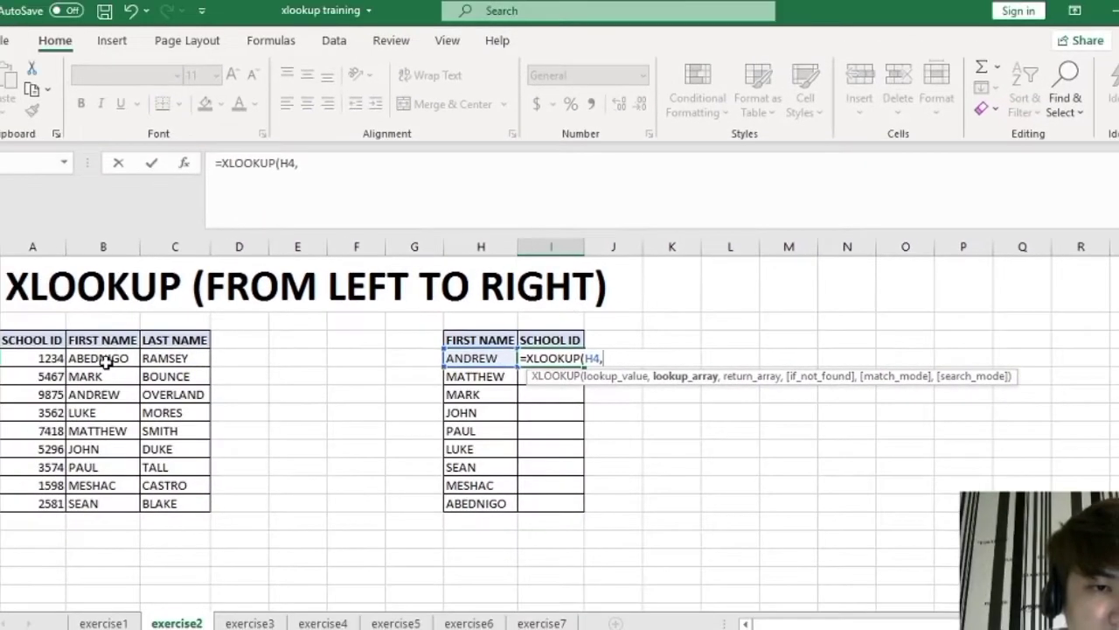
left_click_drag(35, 367, 43, 483)
left_click_drag(111, 466, 110, 505)
type(",")
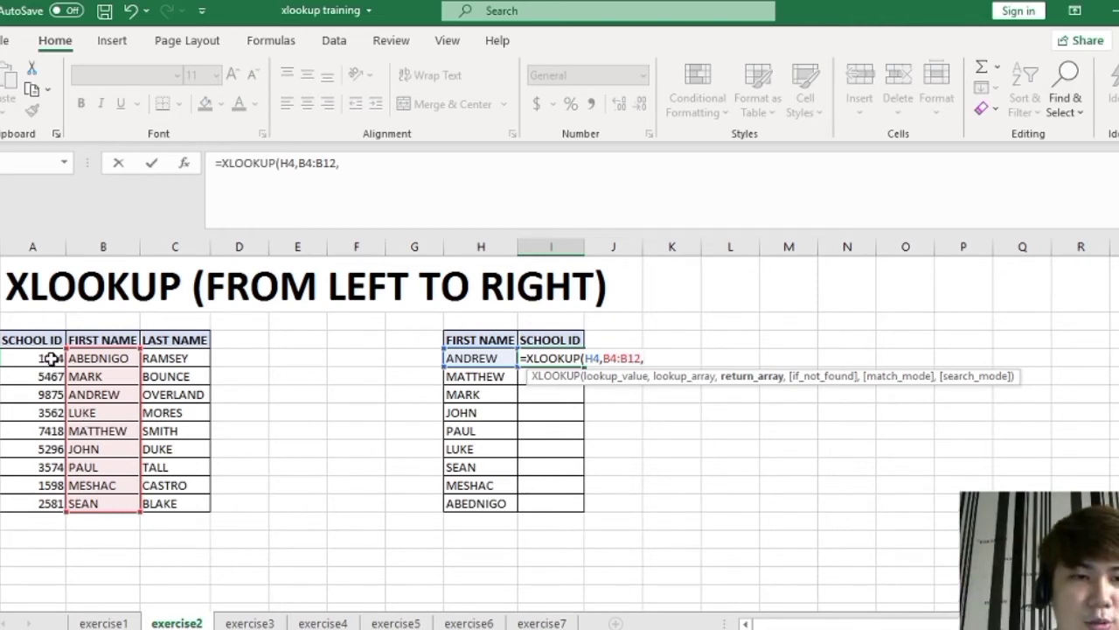
left_click_drag(51, 357, 59, 501)
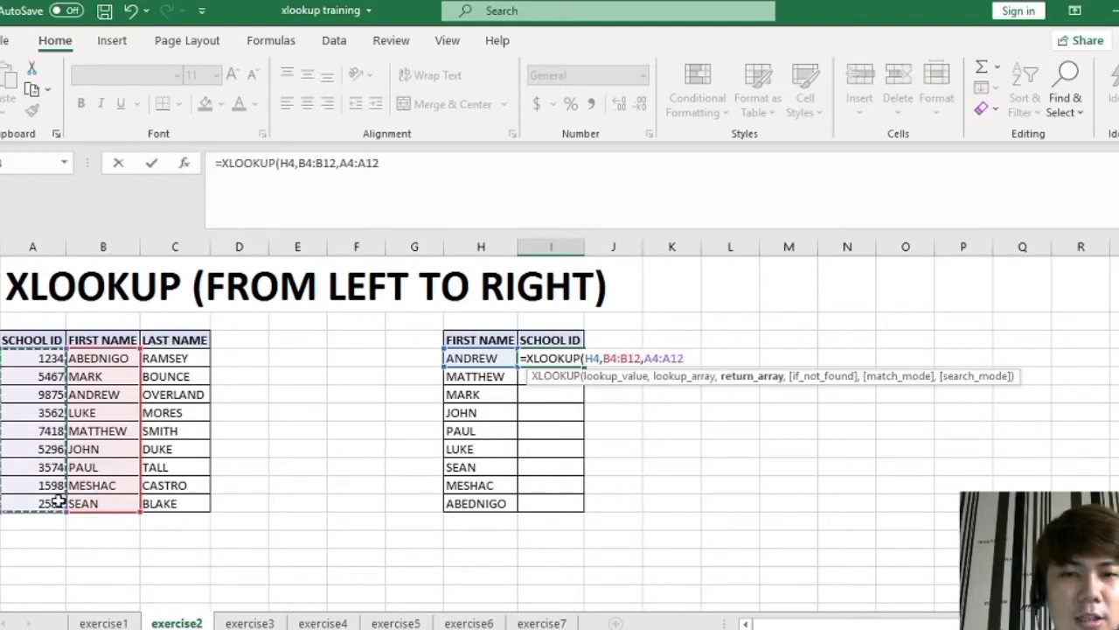
type(")")
key("Return")
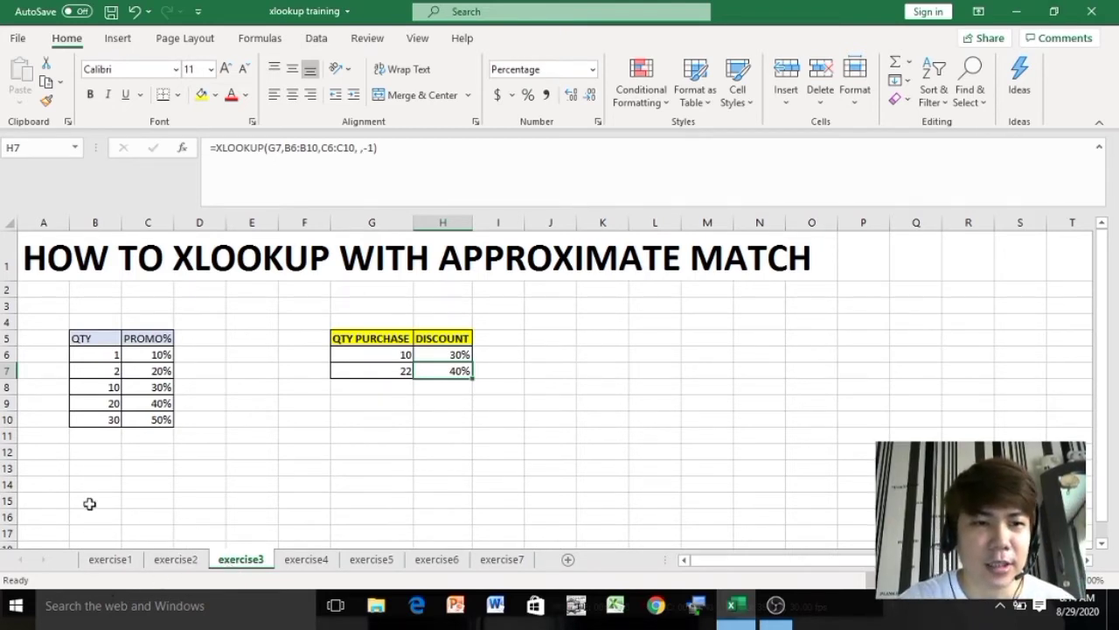
Highlight the QTY/PROMO% table and its QTY and PROMO% columns
left_click(96, 334)
left_click_drag(98, 332, 162, 420)
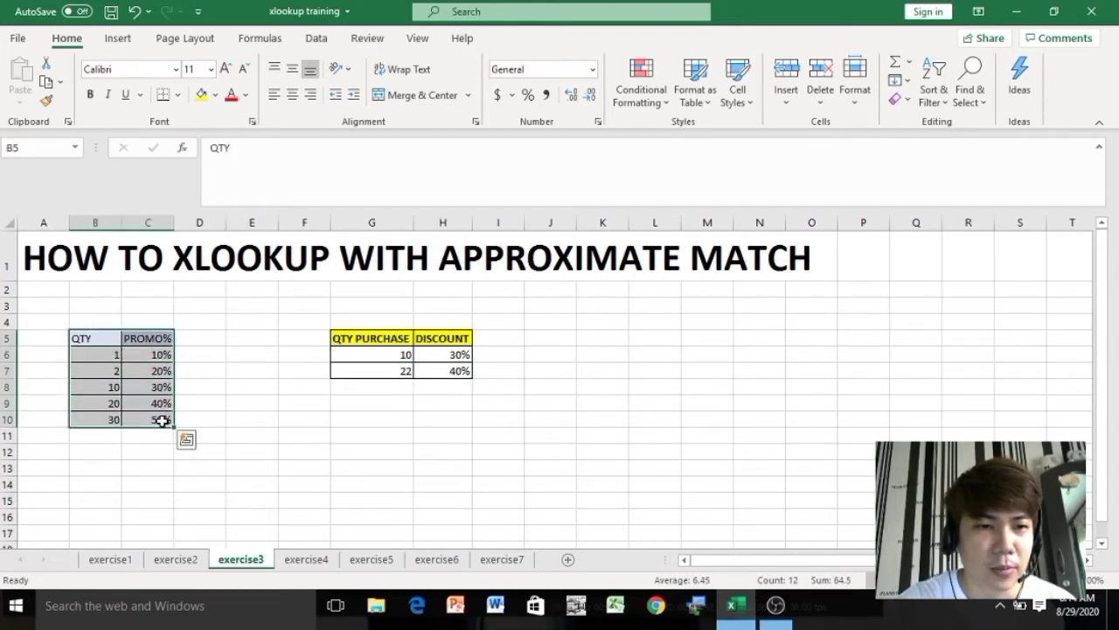
left_click_drag(106, 344, 111, 423)
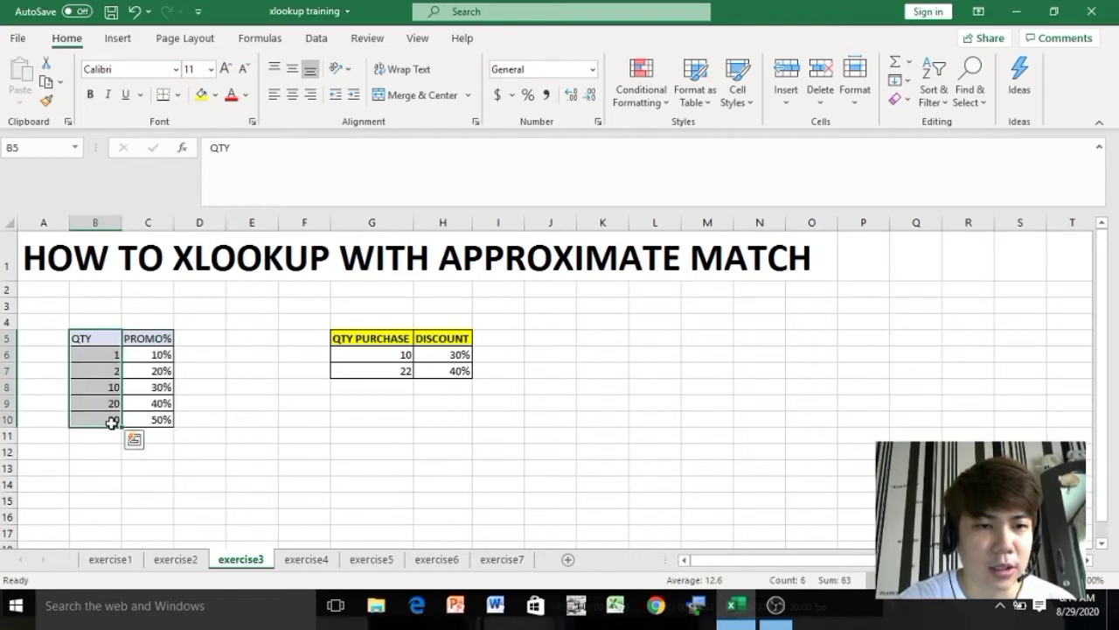
left_click_drag(143, 336, 156, 421)
Walk through the promo table from quantity 1 at 10% down to quantity 30 at 50%
left_click(109, 353)
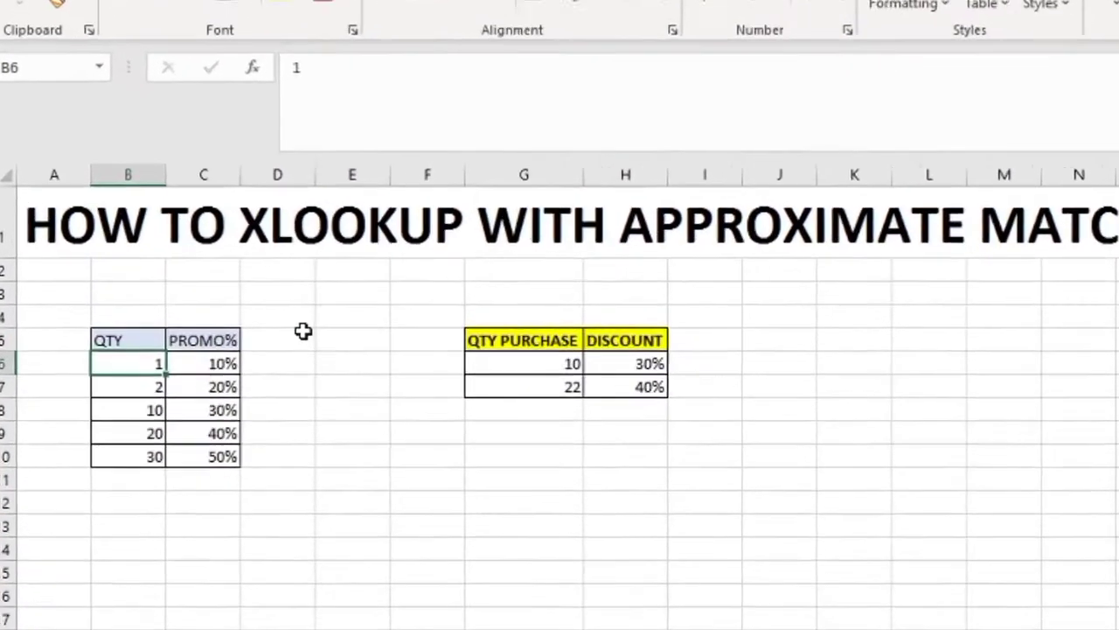
key("Right")
key("Return")
key("Tab")
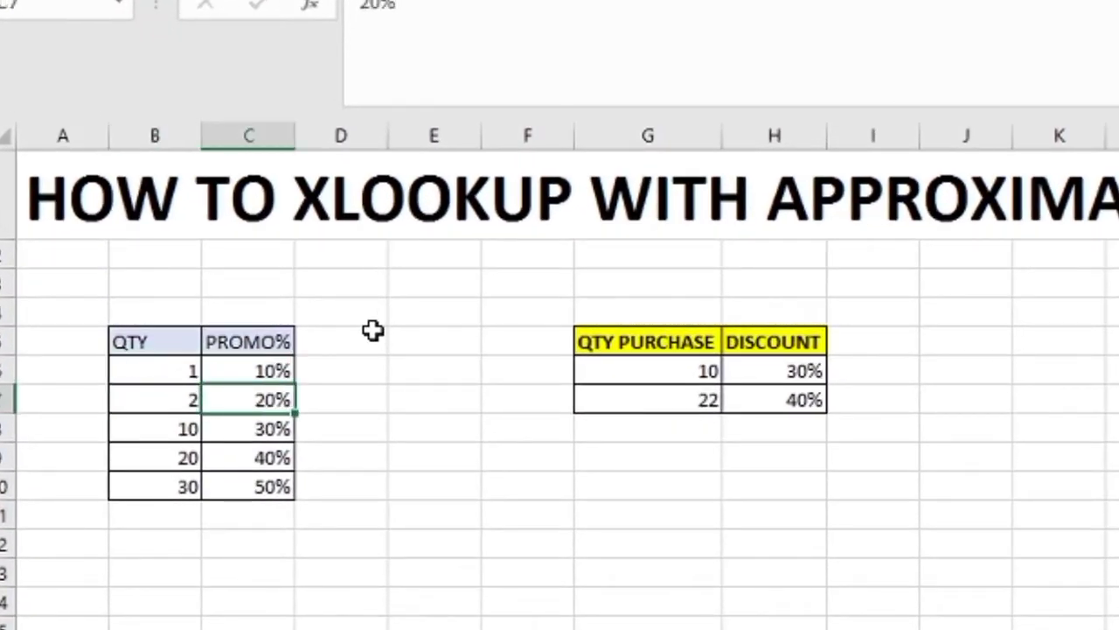
key("Return")
key("Tab")
key("Tab")
key("Down")
key("Left")
key("Left")
key("Right")
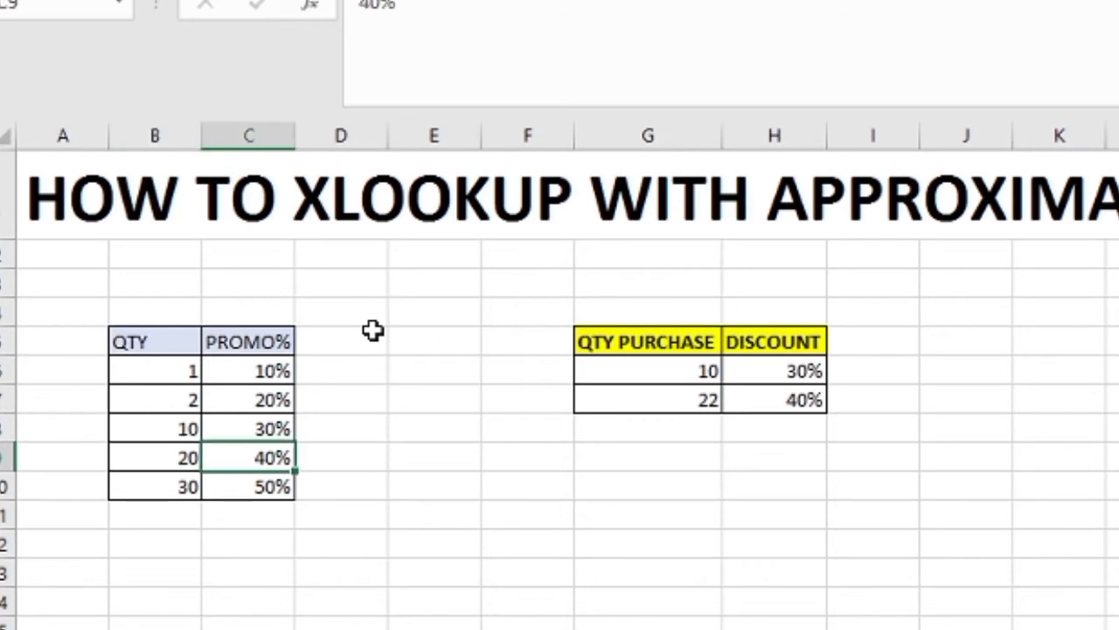
key("Down")
key("Left")
key("Right")
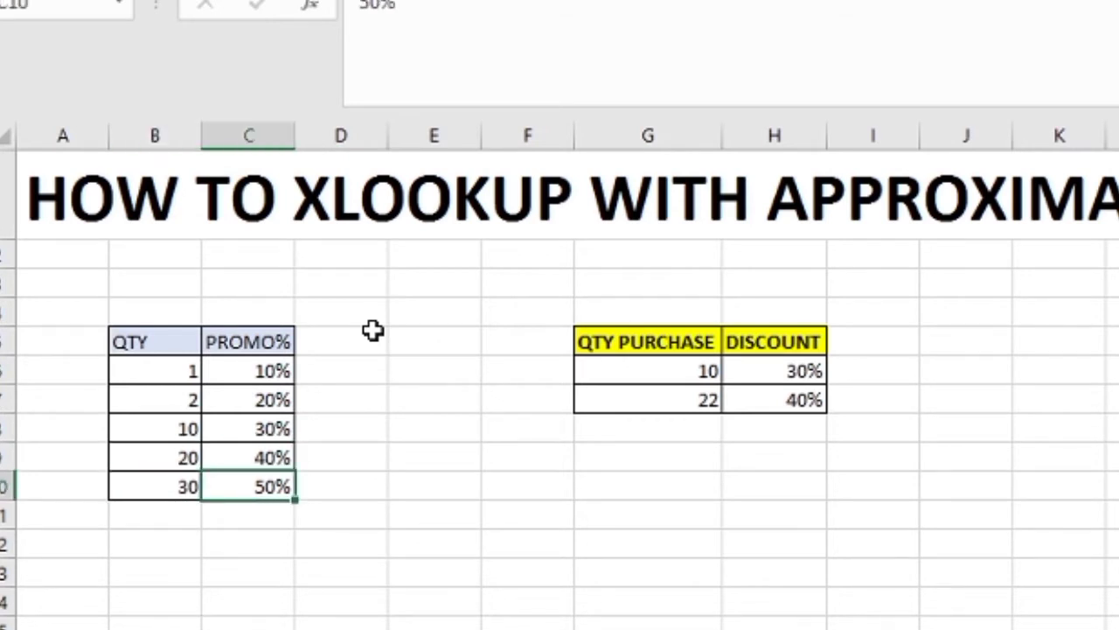
Delete the 30% and 40% DISCOUNT results for quantities 10 and 22
key("Right")
key("Right")
key("Right")
key("Right")
key("Up")
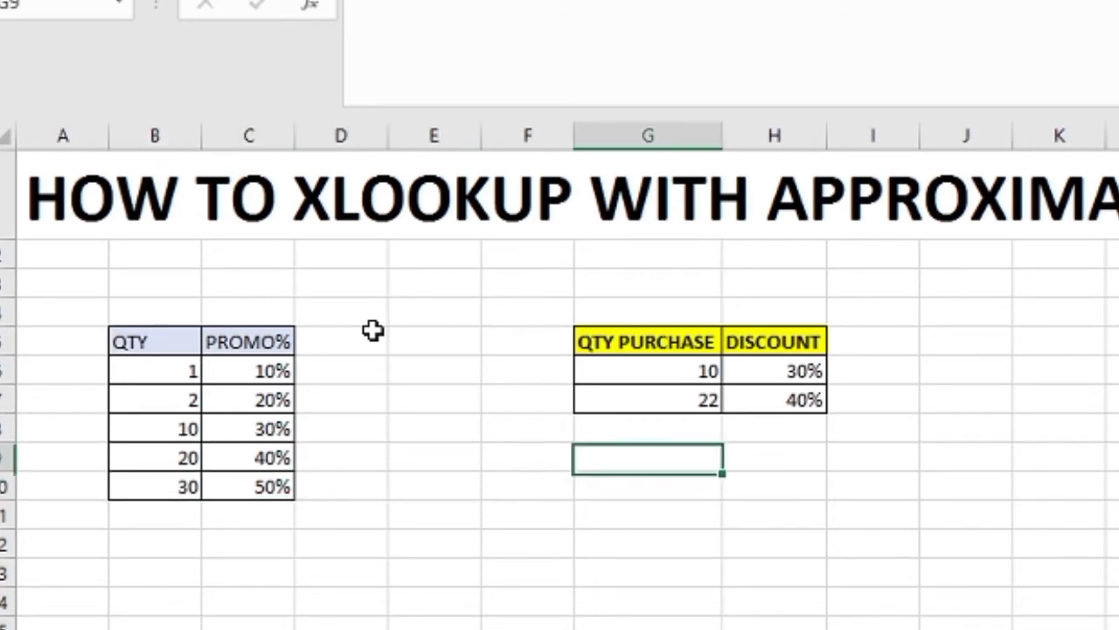
key("Up")
key("Up")
key("Right")
key("Up")
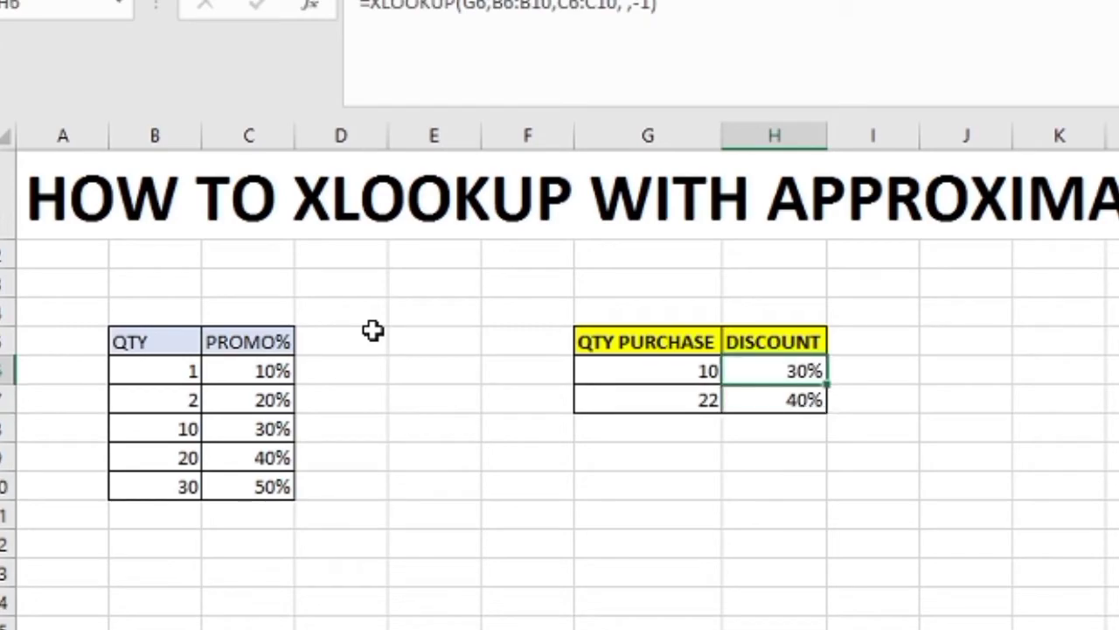
key("Delete")
key("Down")
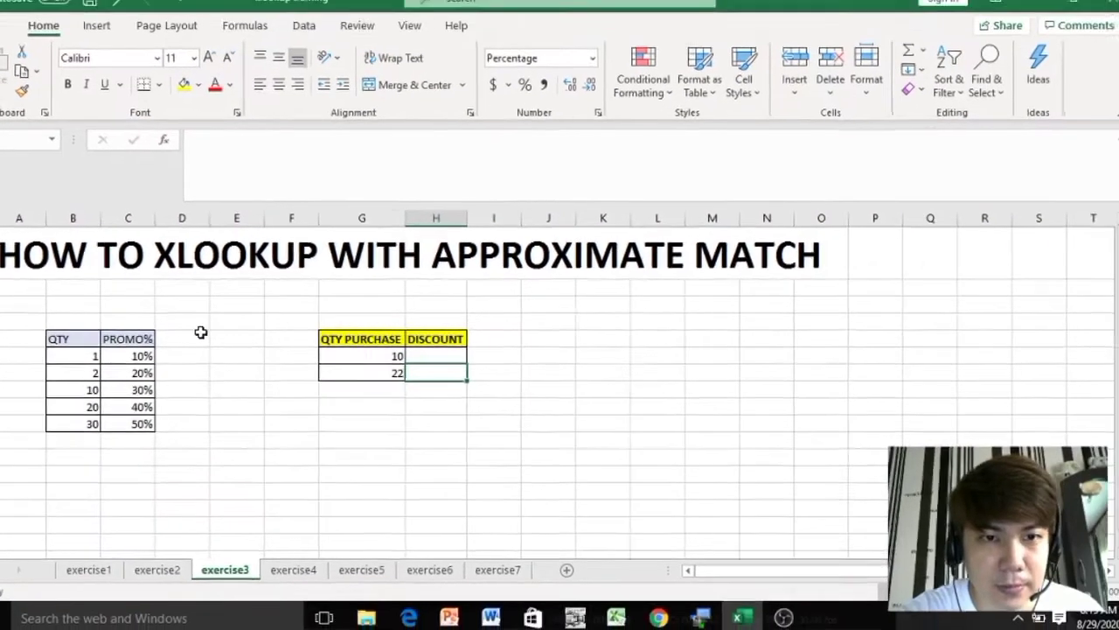
key("Delete")
key("Up")
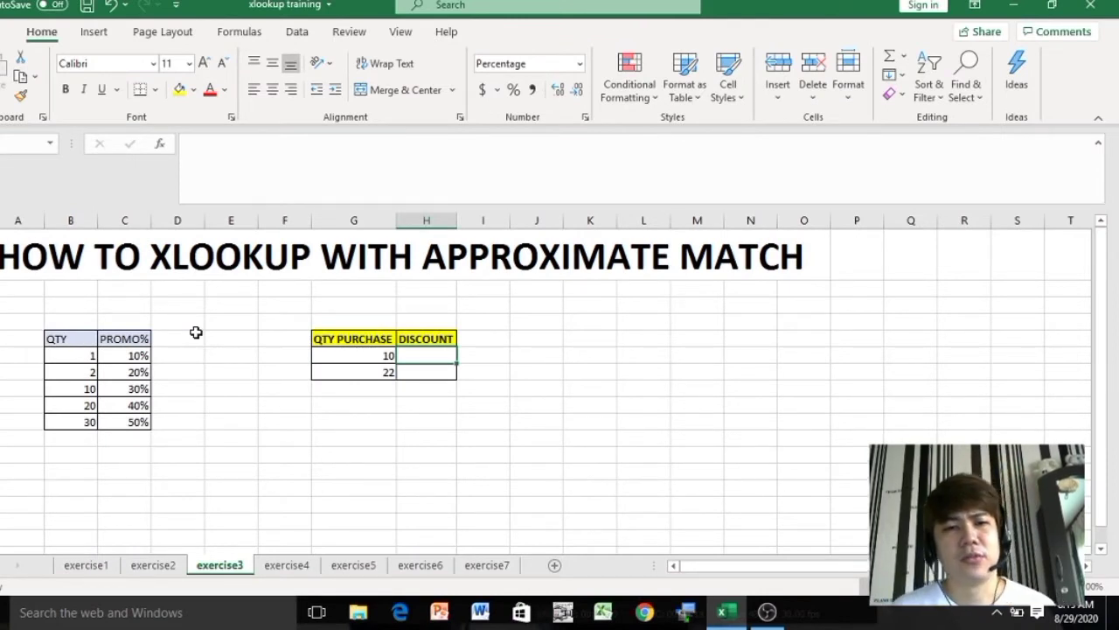
Change the first purchased quantity in G6 from 10 to 12
key("Left")
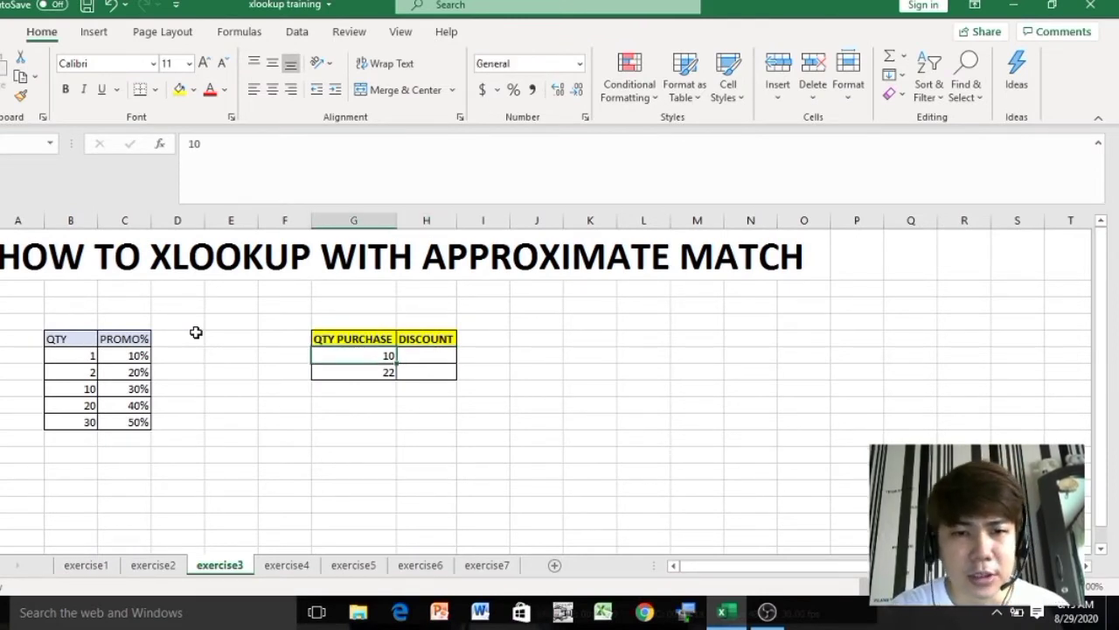
left_click_drag(370, 339, 373, 372)
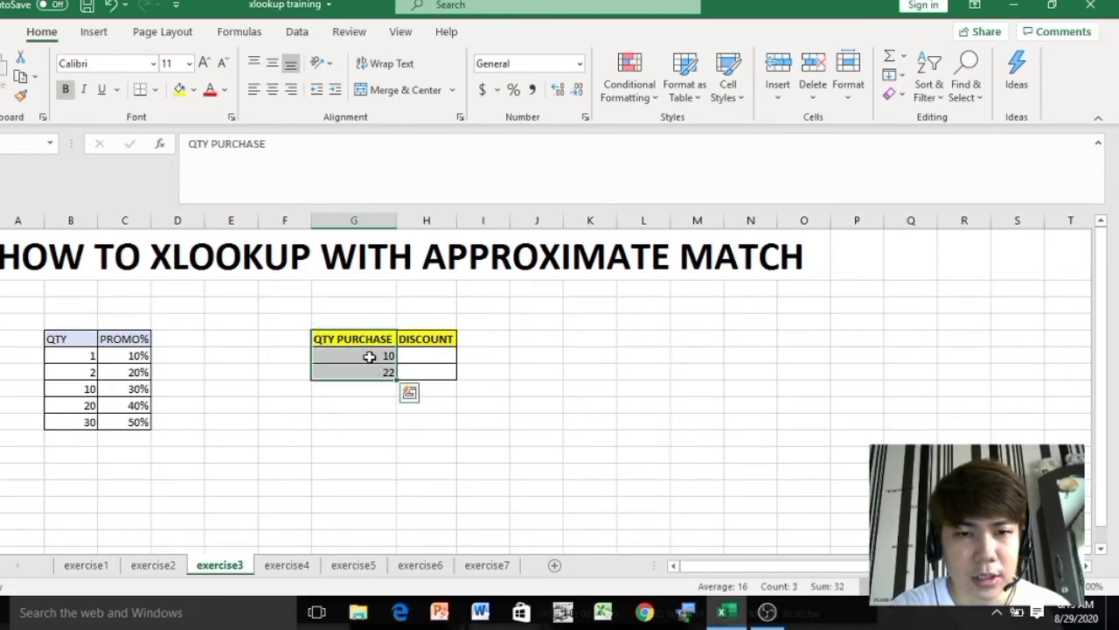
left_click(371, 357)
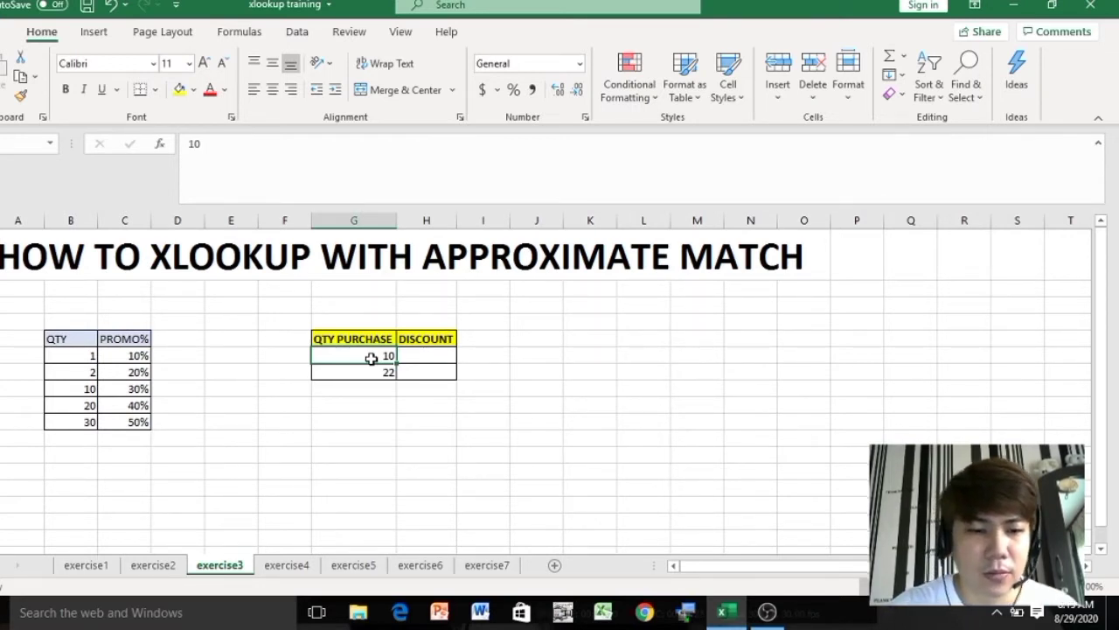
type("12")
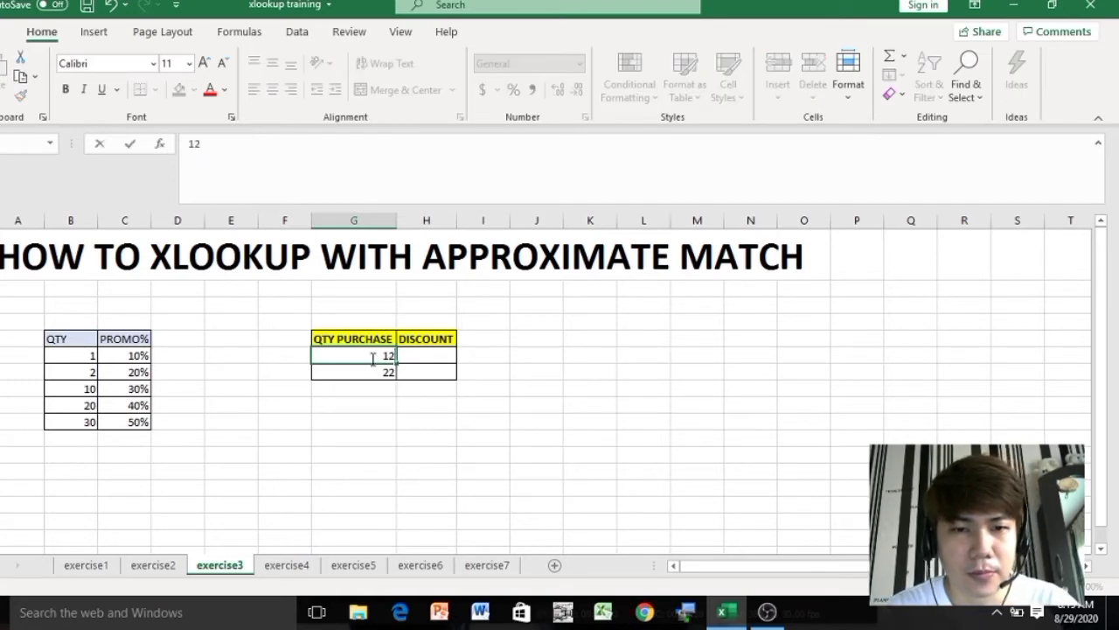
key("Return")
Step through the promo table's quantity tiers, including 20, and back to quantity 12
left_click(371, 358)
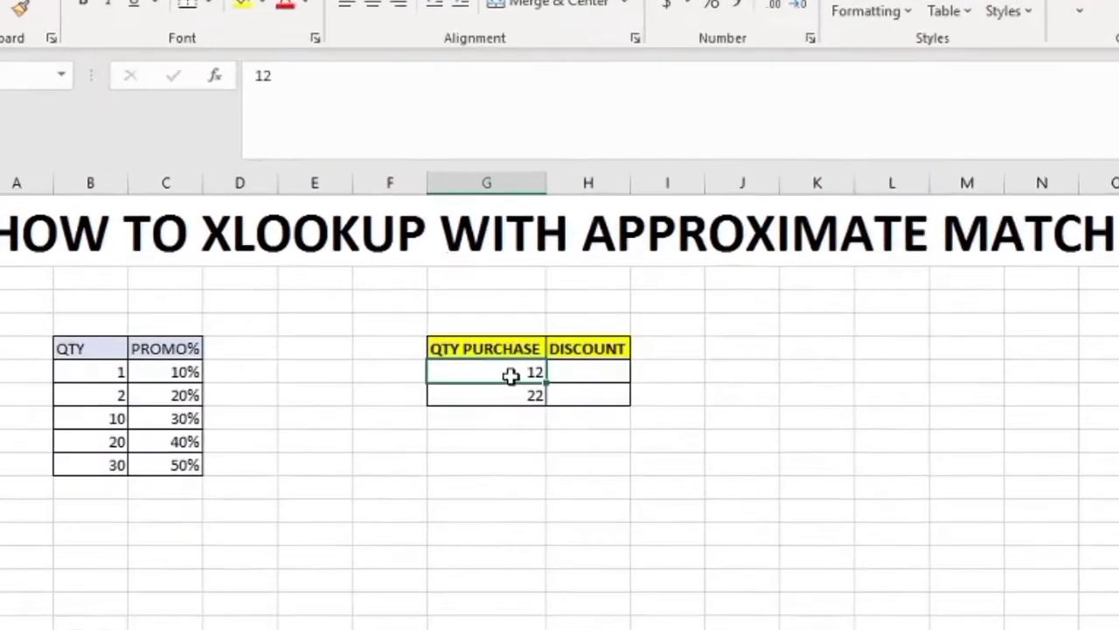
key("Left")
key("Left")
key("Left")
key("Left")
key("Down")
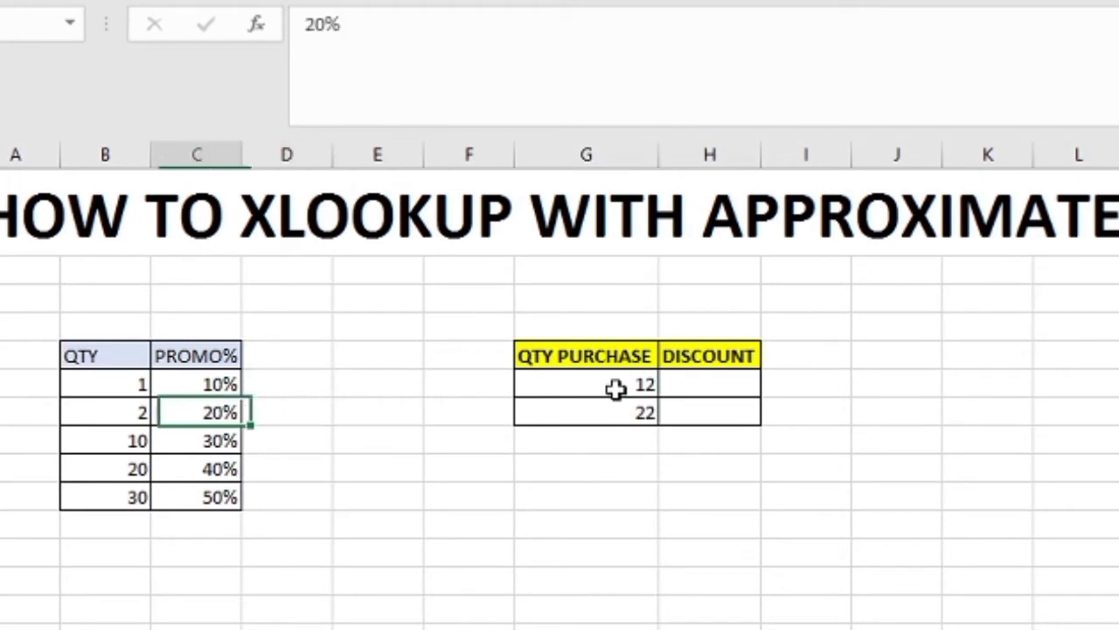
key("Left")
key("Down")
key("Right")
key("Right")
key("Right")
key("Right")
key("Right")
key("Up")
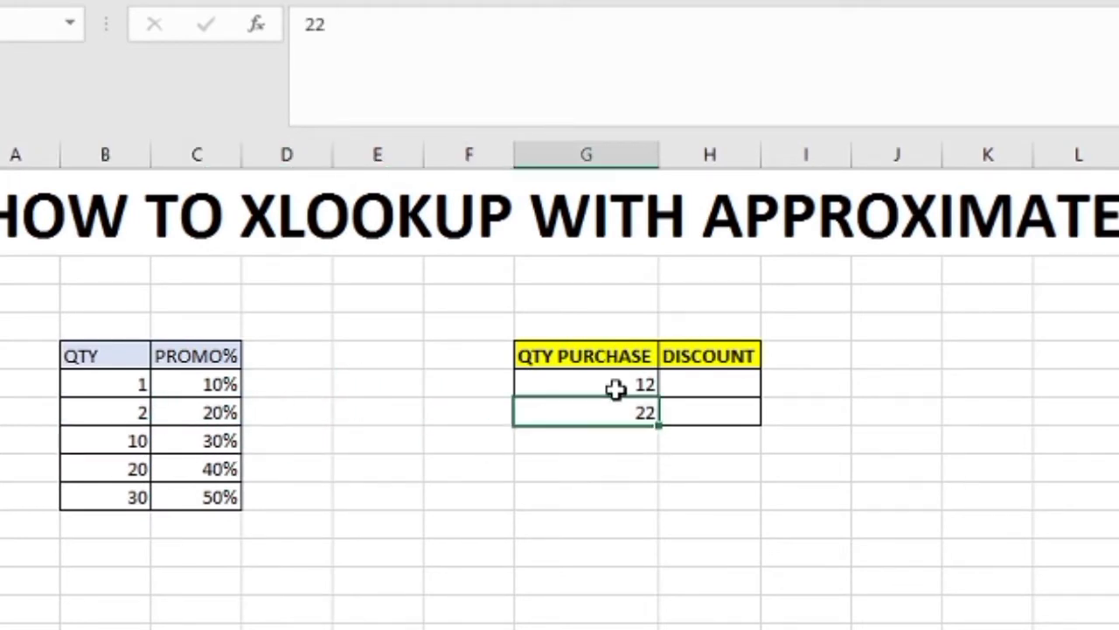
key("Left")
key("Left")
key("Left")
key("Left")
key("Down")
key("Down")
key("Left")
key("Up")
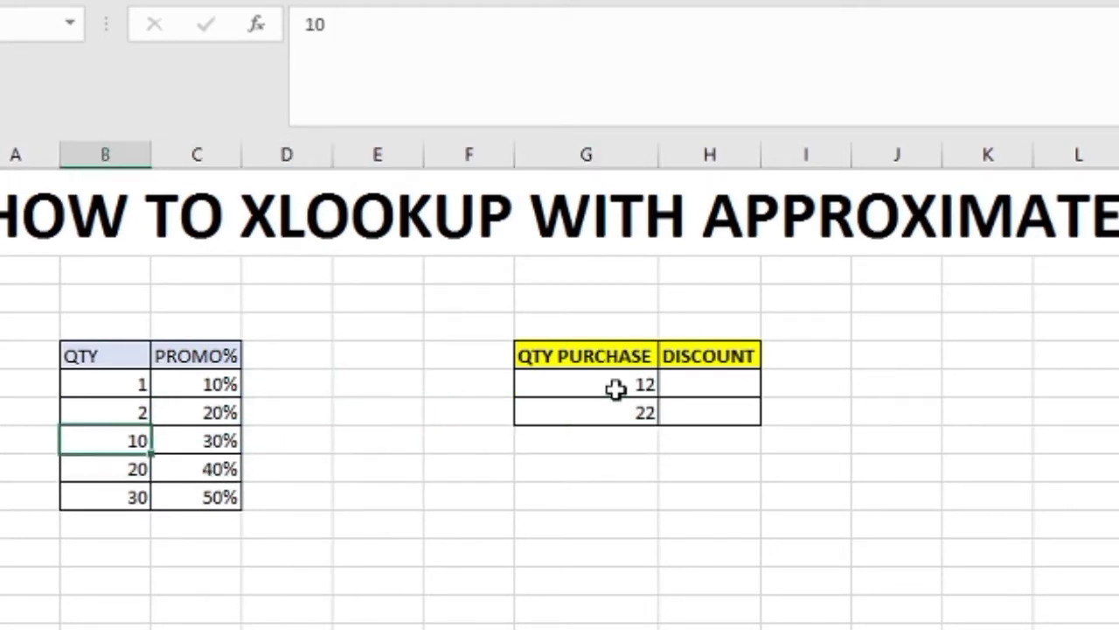
key("Right")
key("Right")
key("Up")
key("Right")
key("Right")
key("Right")
key("Up")
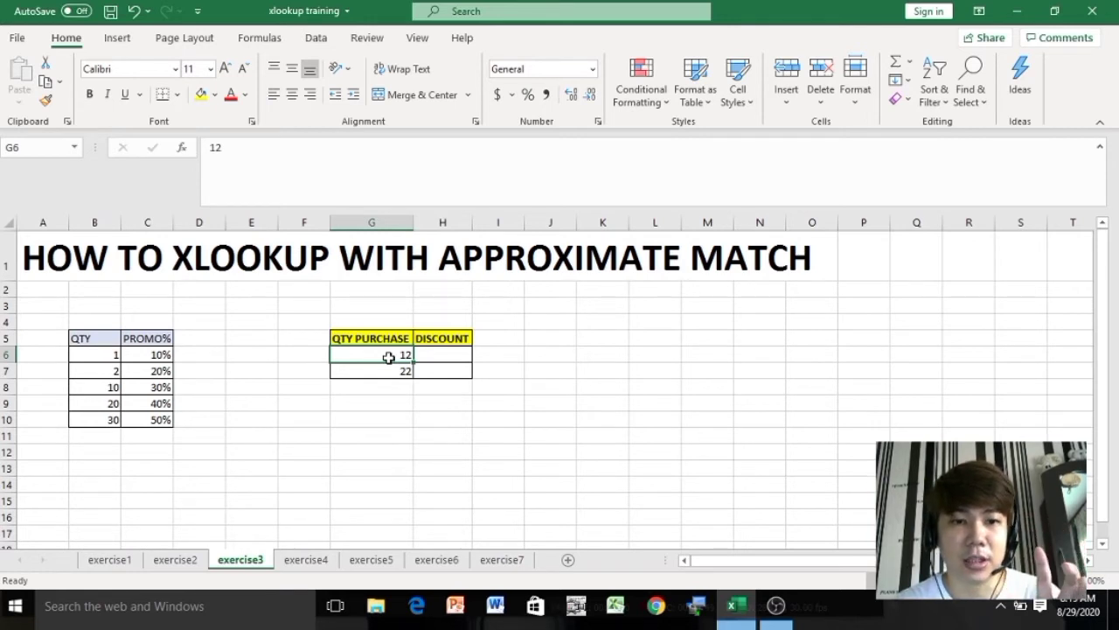
Move between purchased quantities 22 and 12 and the empty discount cells
key("Down")
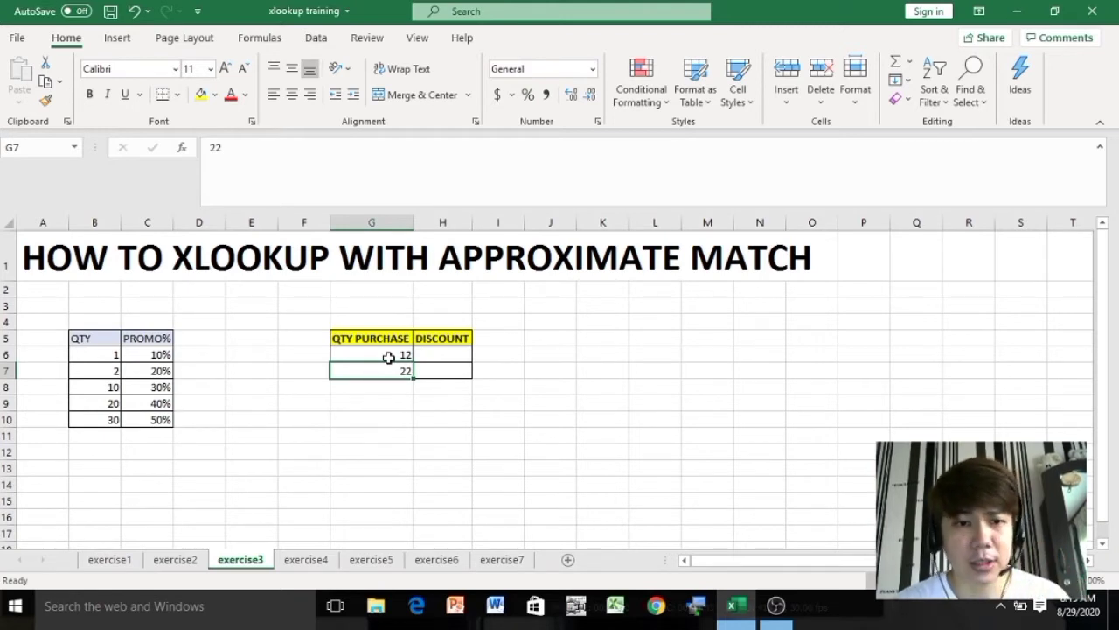
left_click(388, 356)
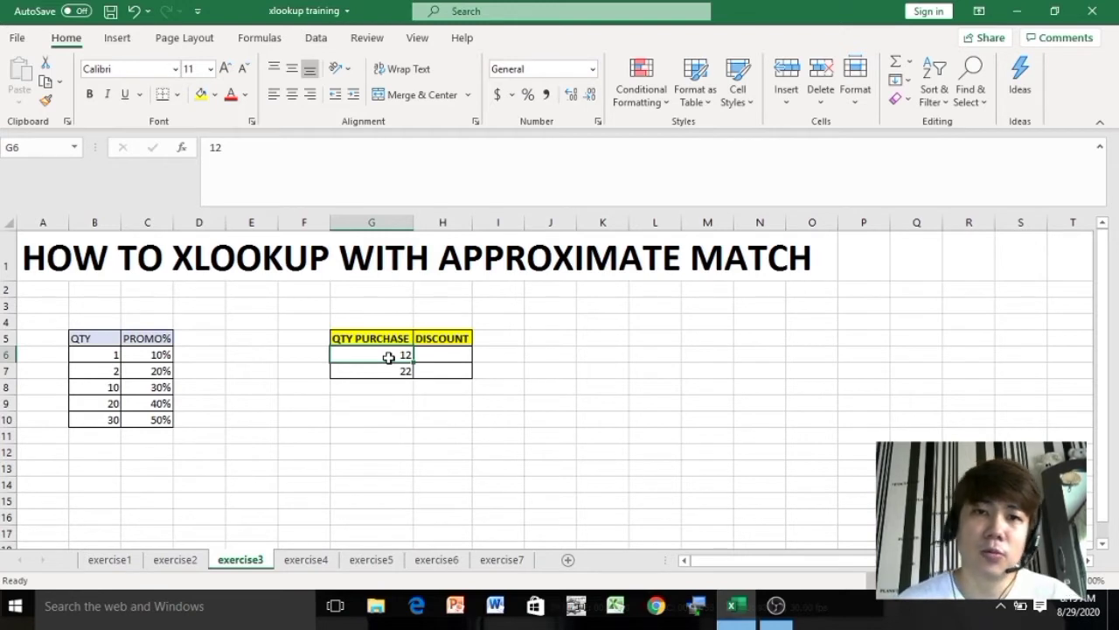
key("Right")
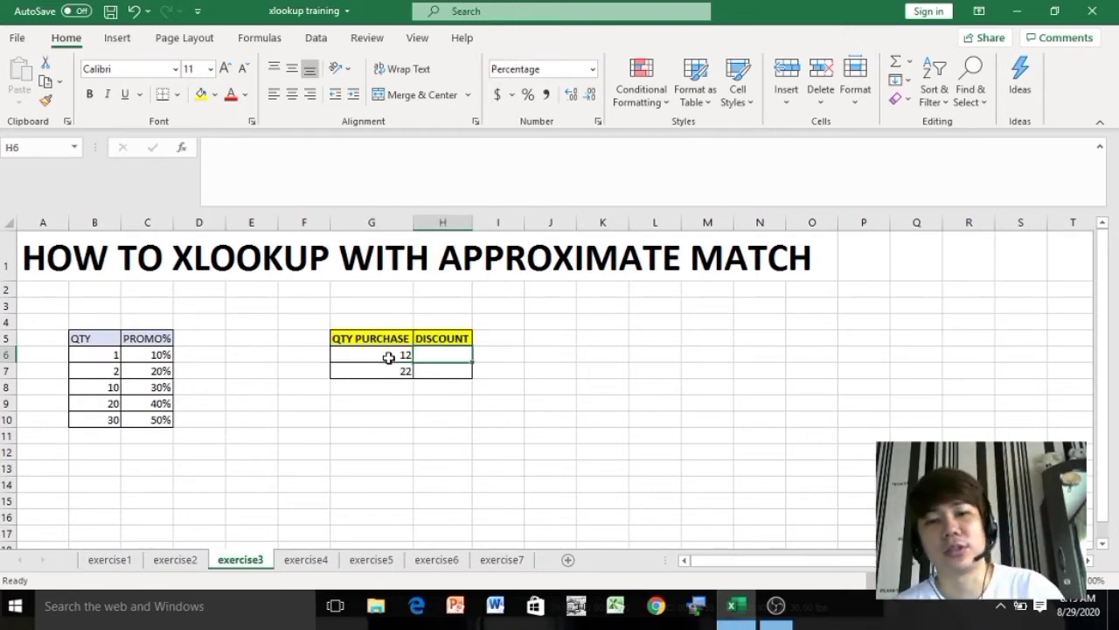
key("Down")
key("Left")
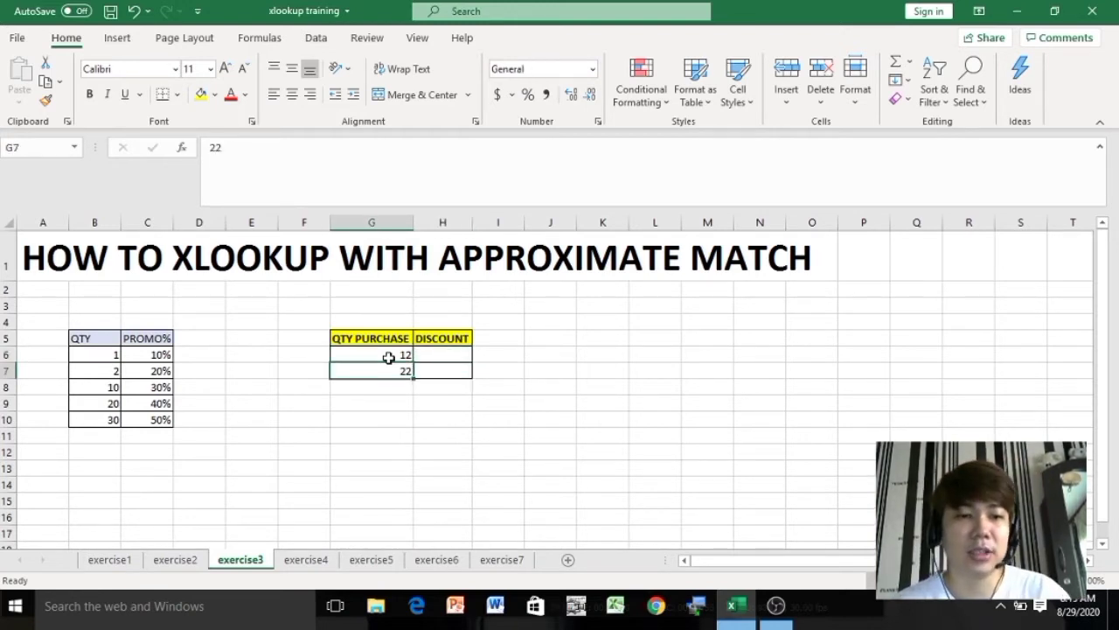
key("Left")
key("Left")
key("Left")
left_click(389, 357)
key("Down")
key("Right")
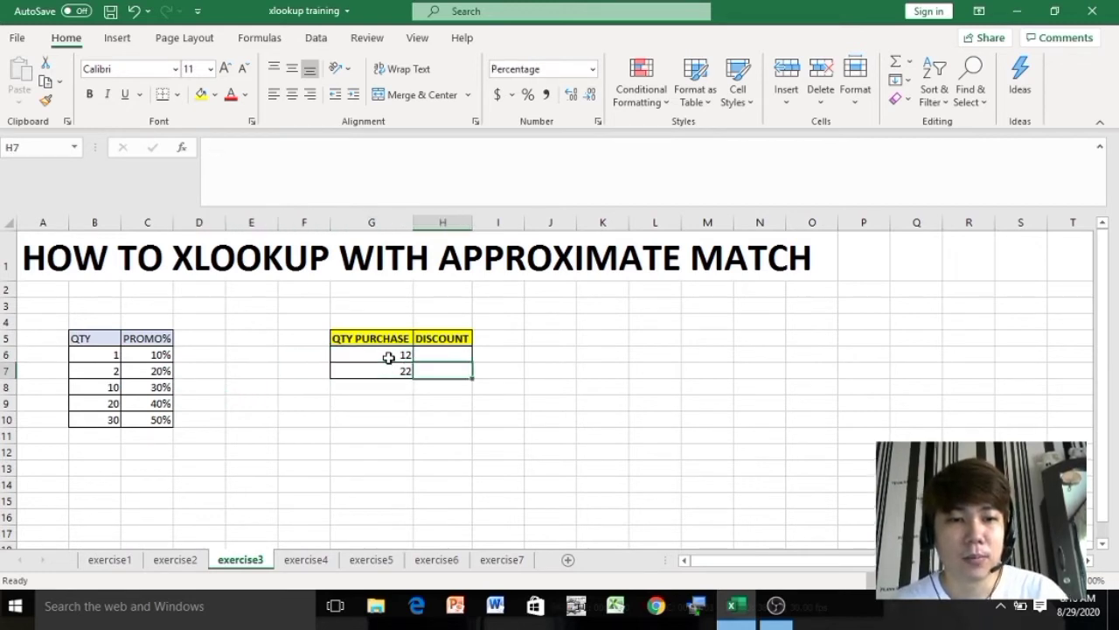
key("Up")
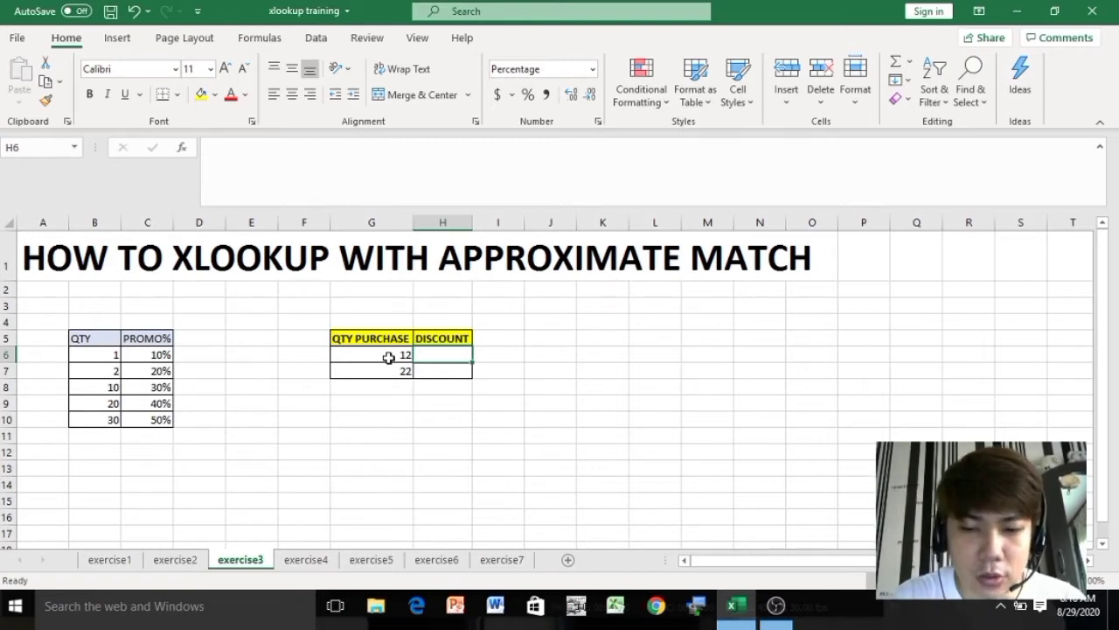
left_click(388, 357)
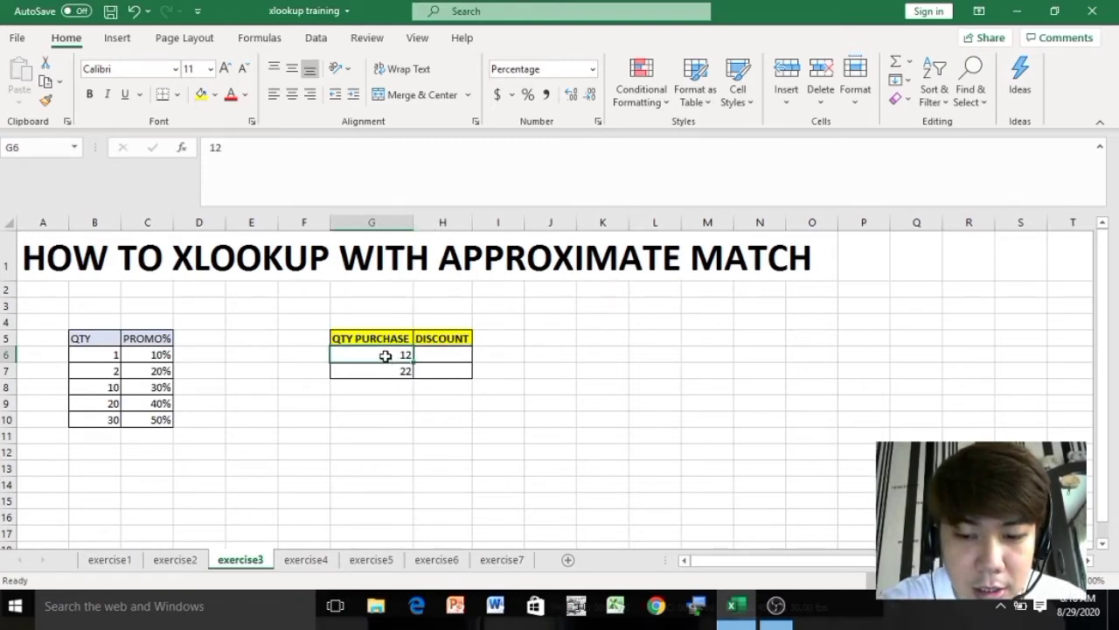
Enter =XLOOKUP(G6,B6:B10,C6:C10, ,-1) in H6, giving a 30% discount for quantity 12
type("=")
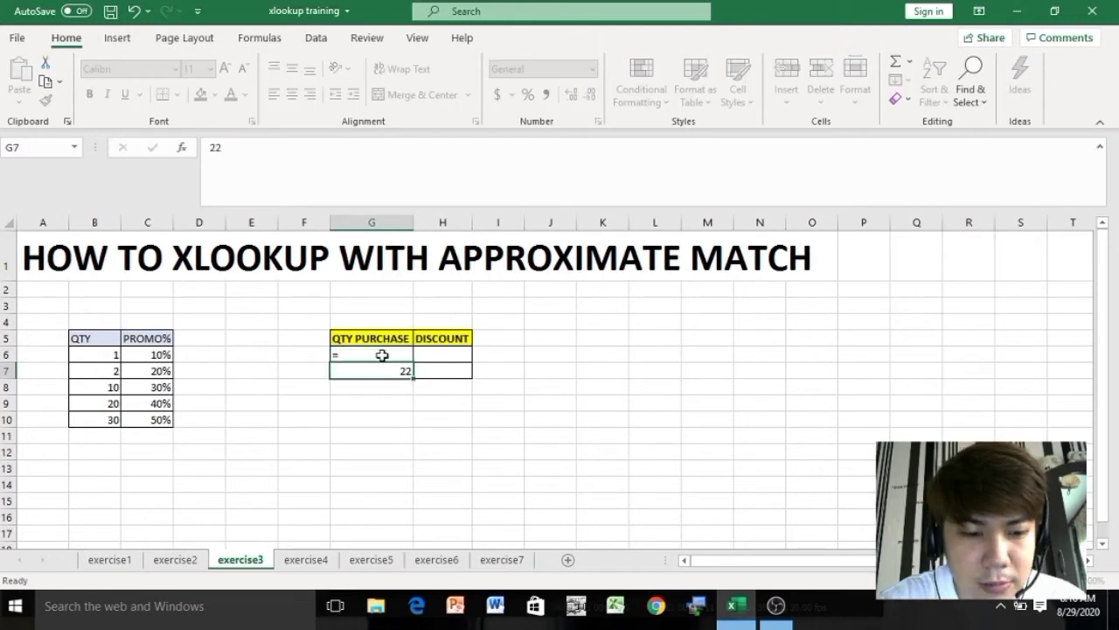
key("Escape")
key("Right")
type("=")
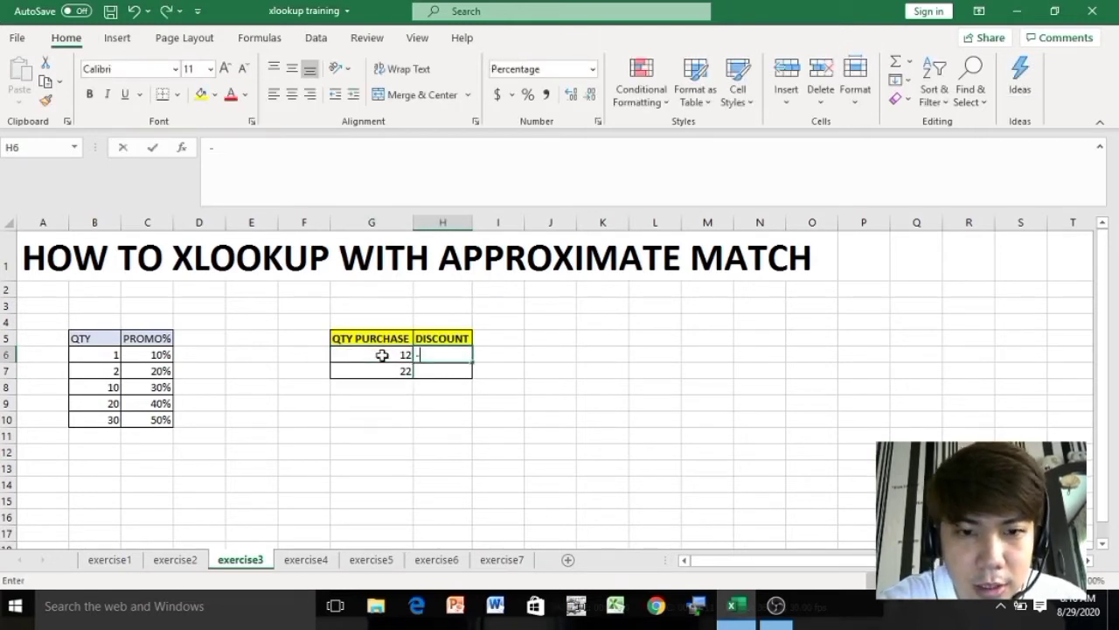
key("Escape")
type("=")
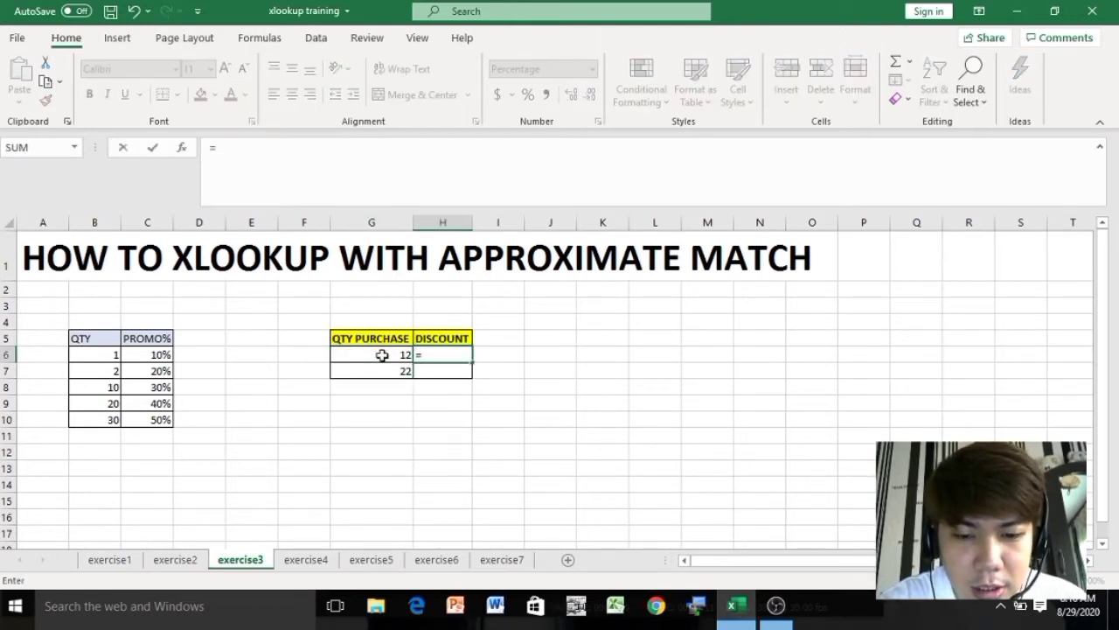
type("XLOOKUP")
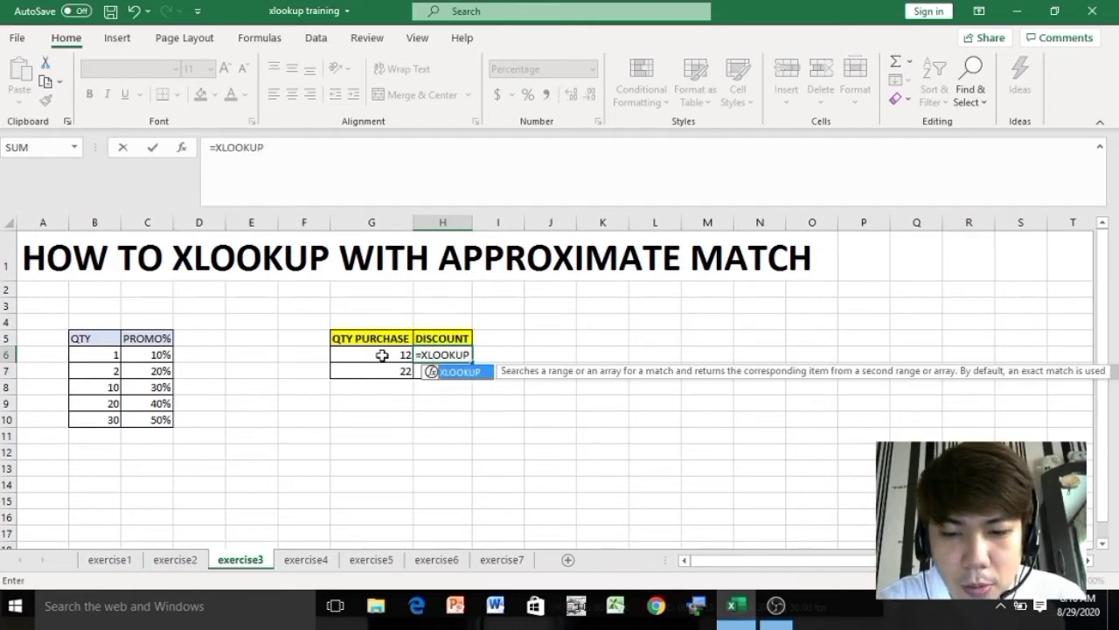
type("(")
left_click(382, 355)
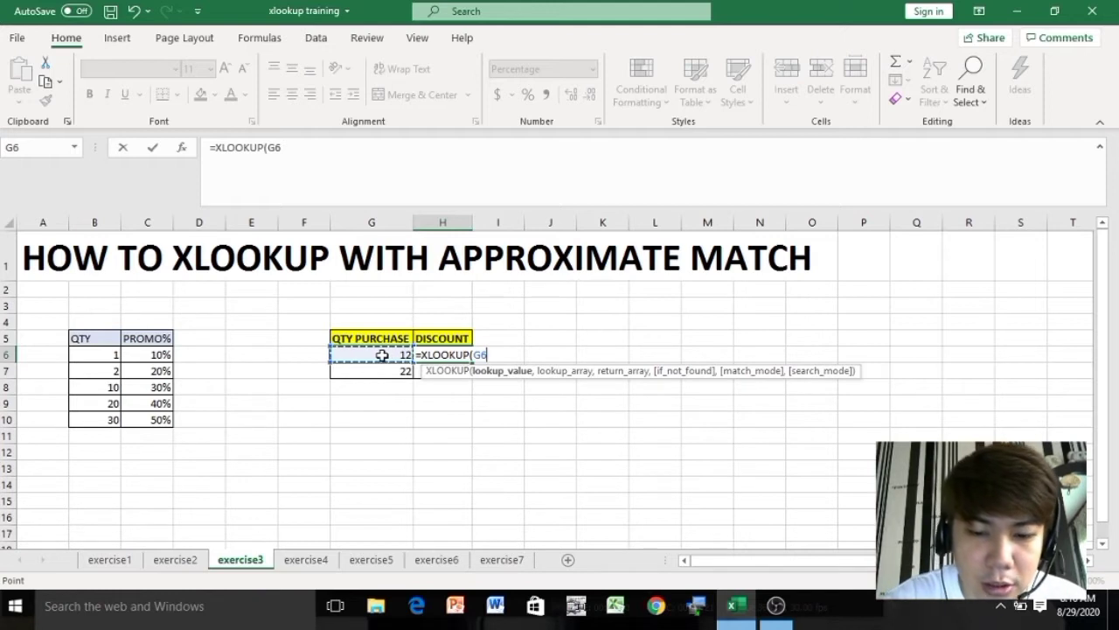
type(",")
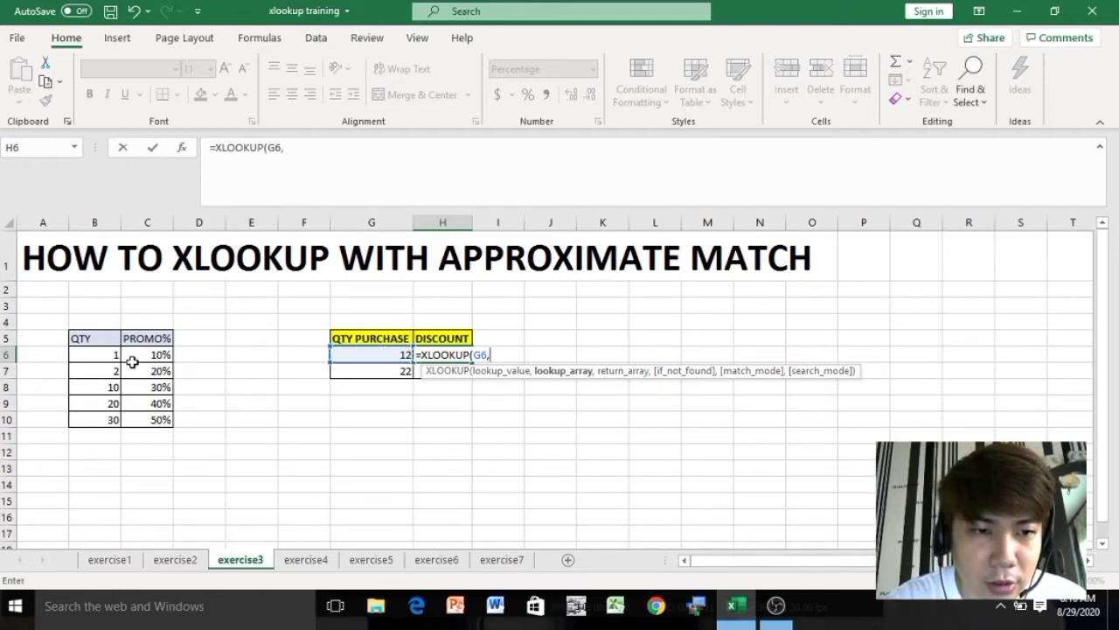
left_click_drag(114, 354, 121, 426)
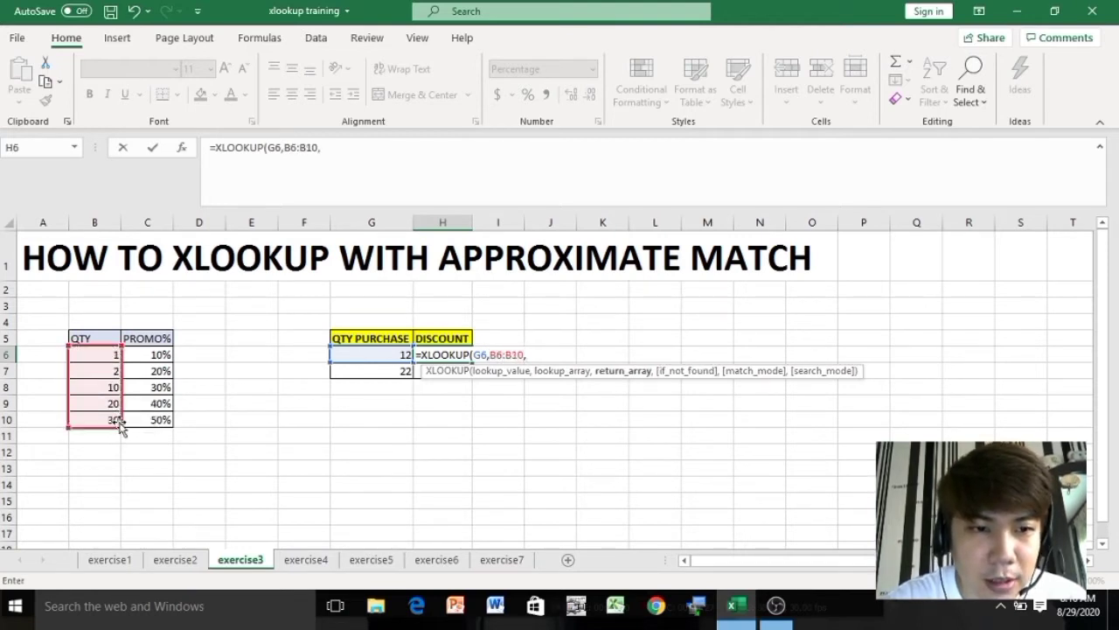
type(",")
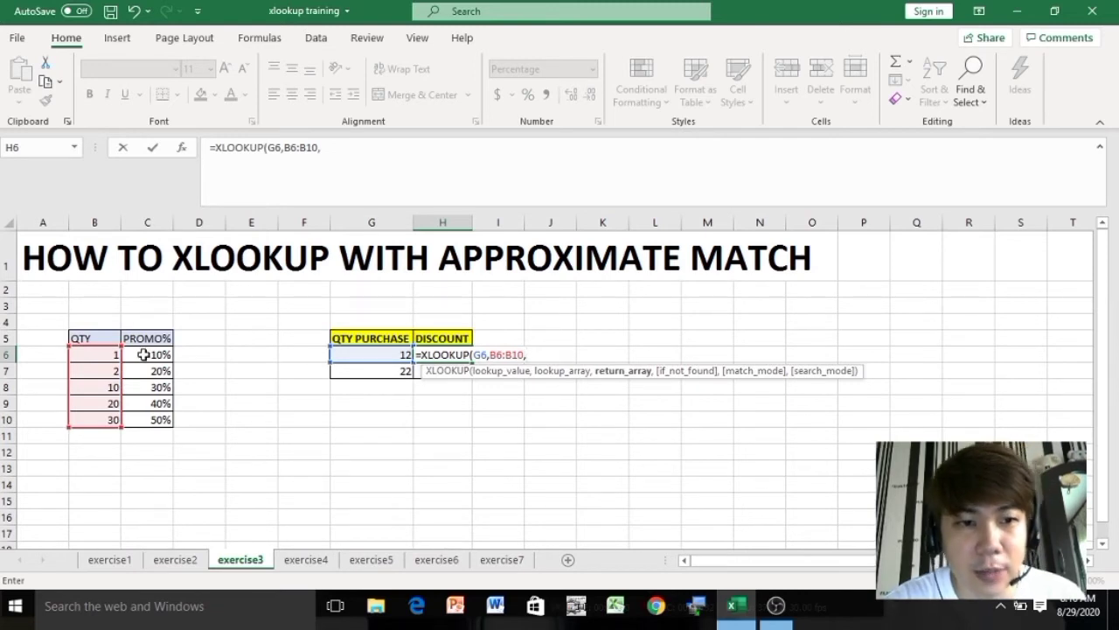
left_click_drag(142, 354, 150, 419)
type(",")
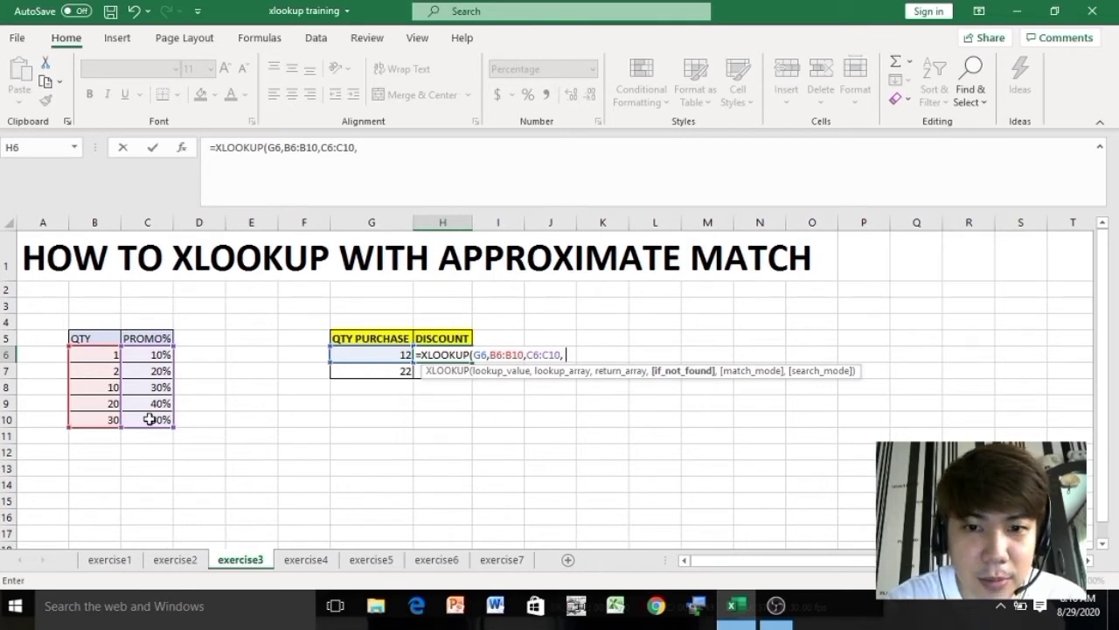
type(" ,")
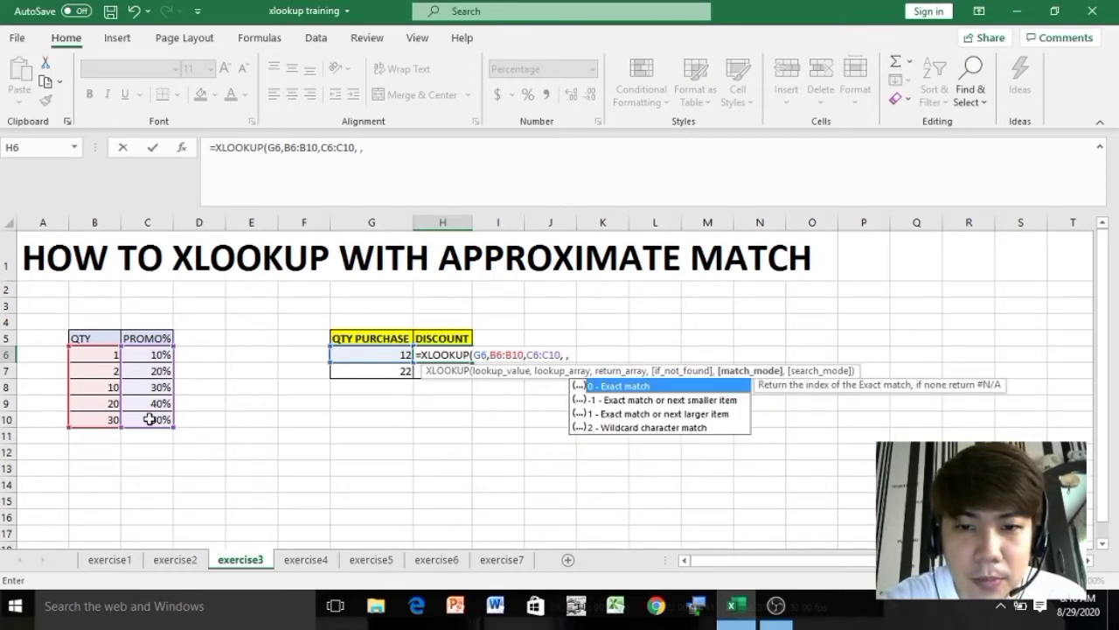
type("-")
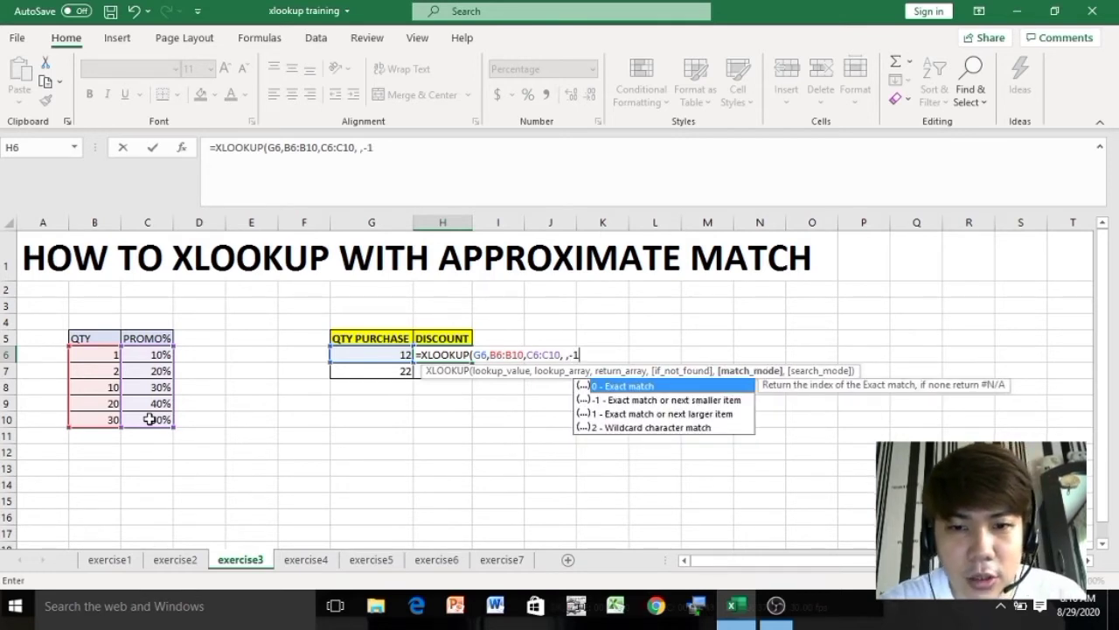
type("1")
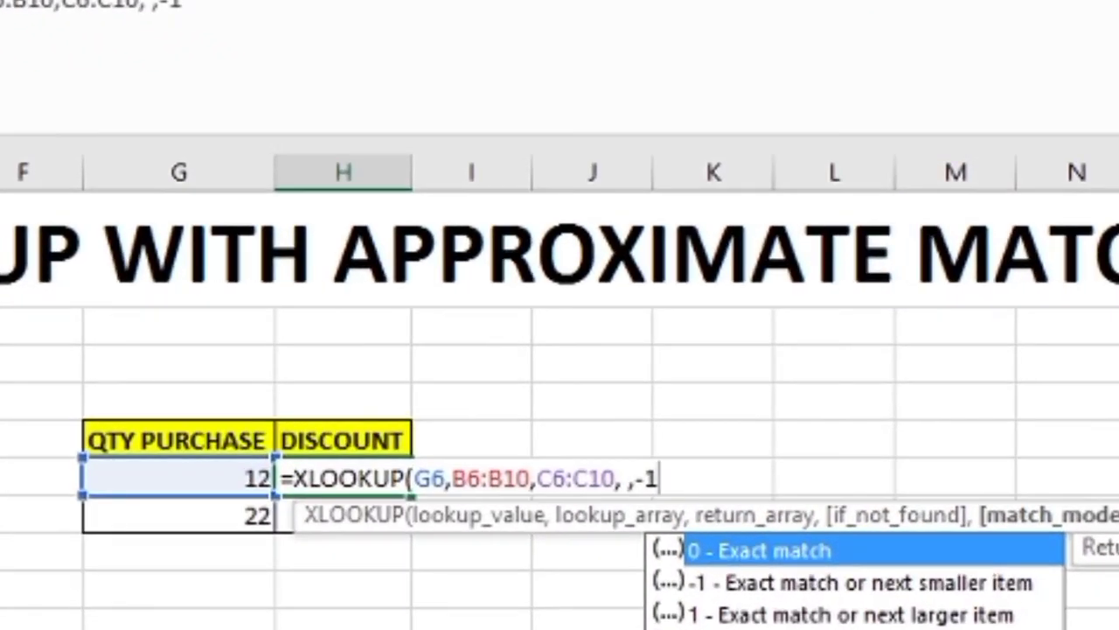
type(")")
key("Return")
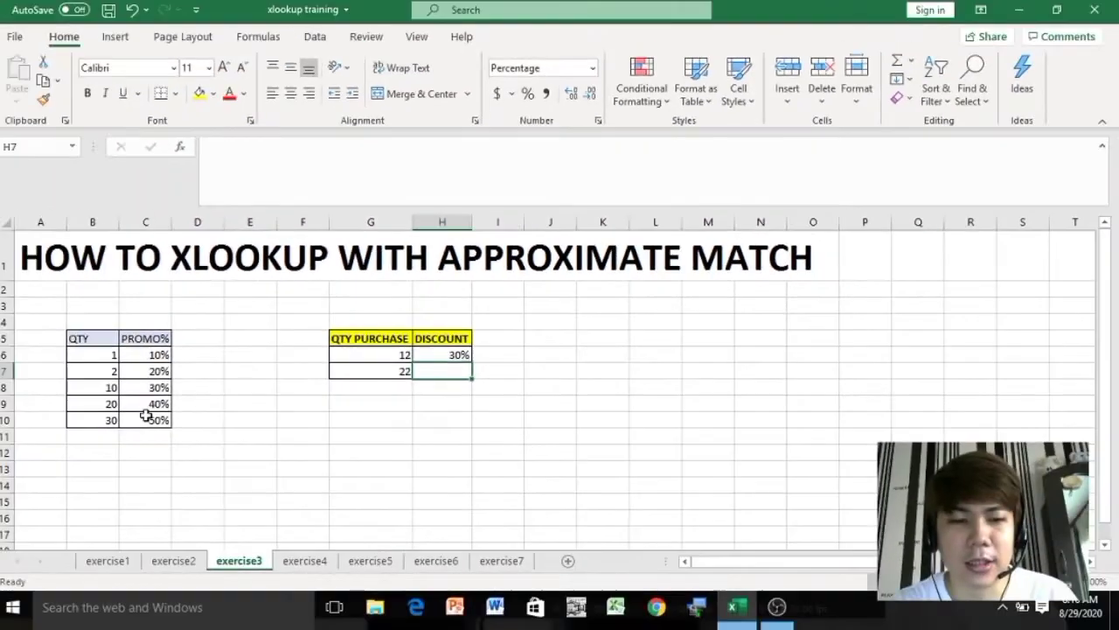
Fill the discount formula down H6:H7 so quantity 22 gets 40%
key("Up")
key("shift+Down")
key("ctrl+d")
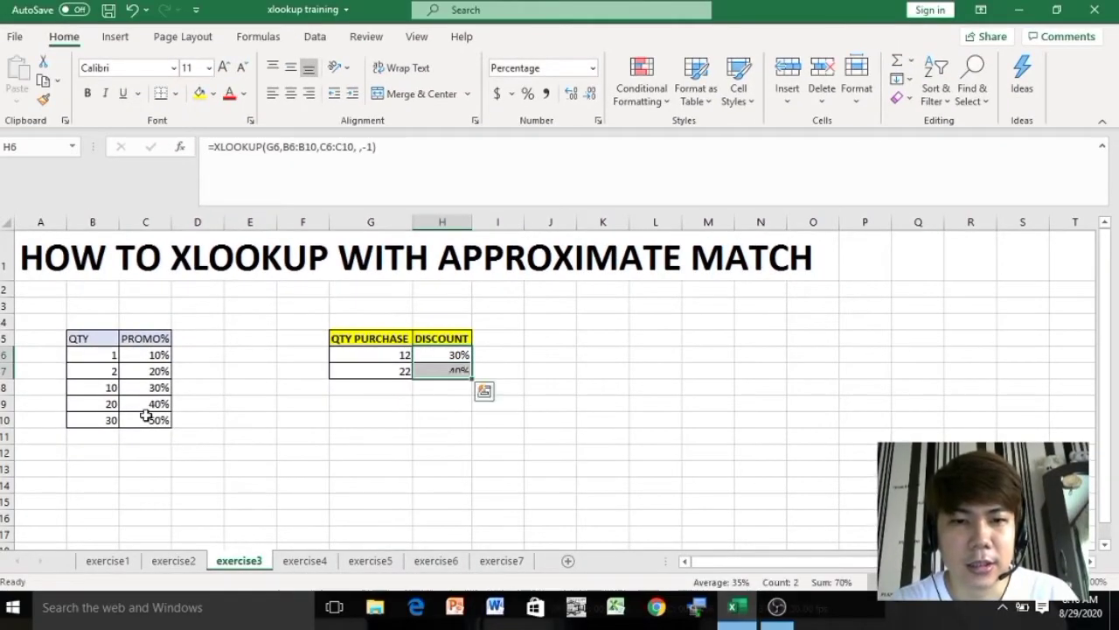
key("Down")
key("Up")
key("Left")
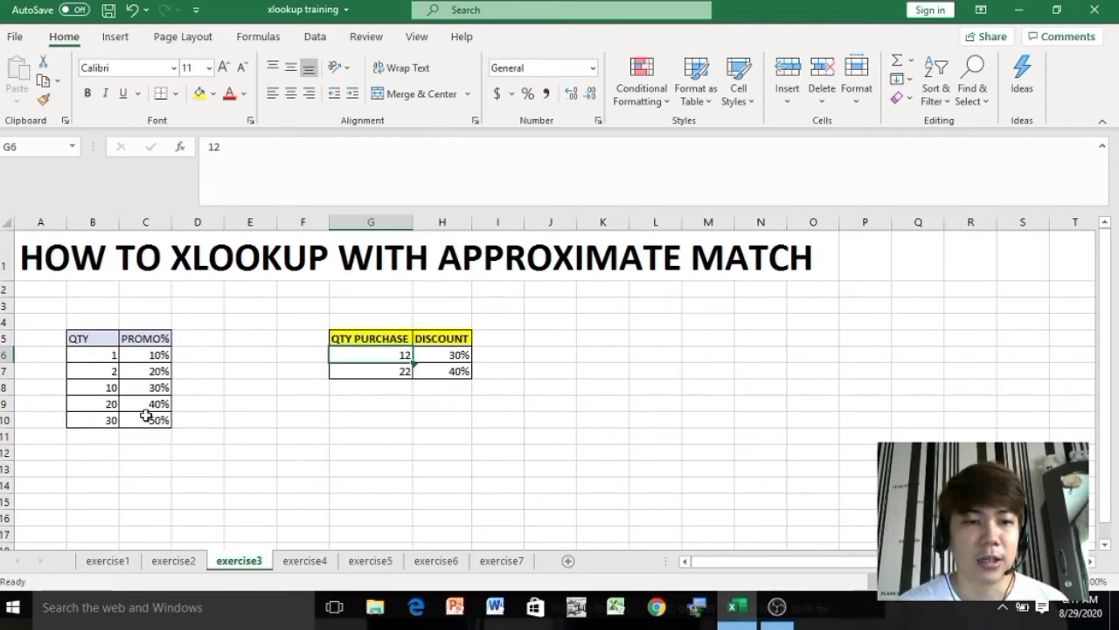
Compare the 22 purchase and its 40% discount against the quantity-20 promo tier
key("Left")
key("Down")
key("Left")
key("Down")
key("Left")
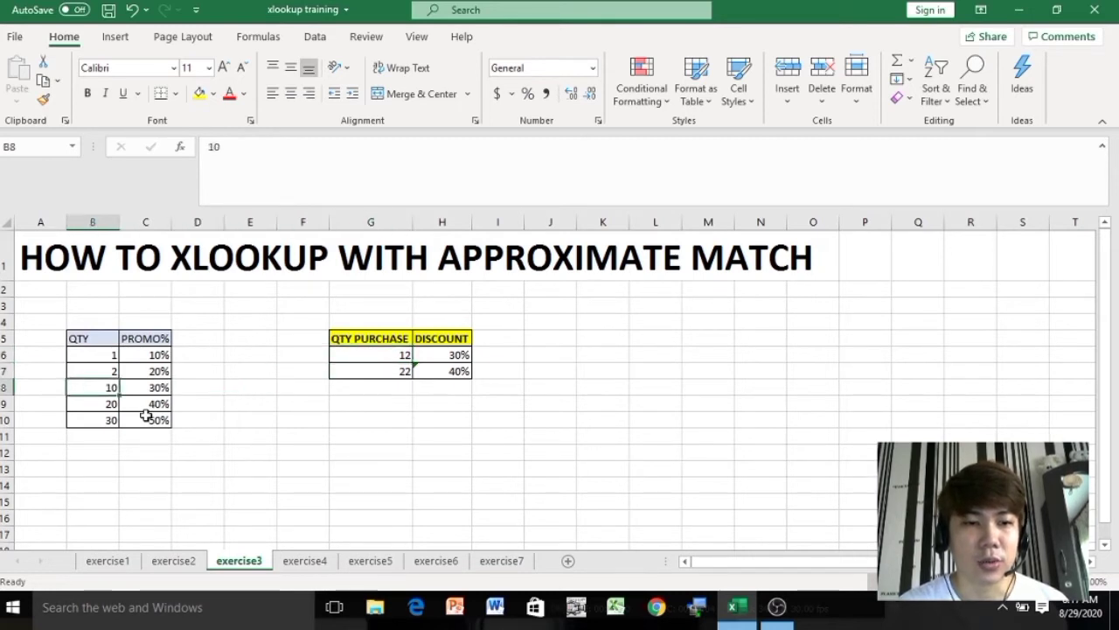
key("Left")
key("Left")
key("Down")
key("Right")
key("Up")
key("Right")
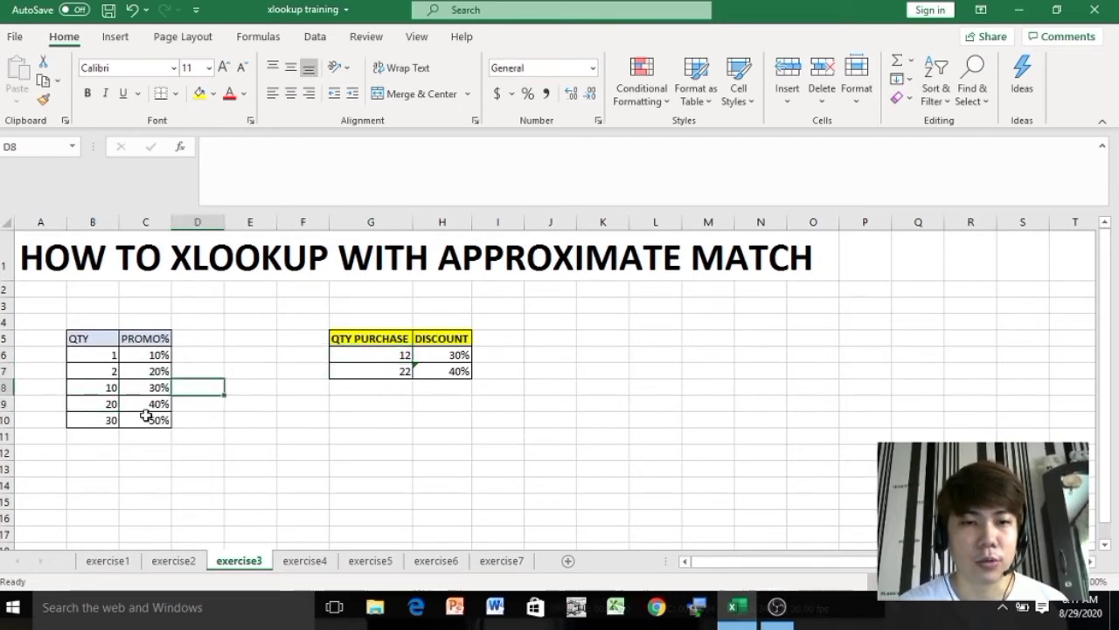
key("Right")
key("Right")
key("Right")
key("Up")
key("Right")
key("Down")
key("Left")
key("Up")
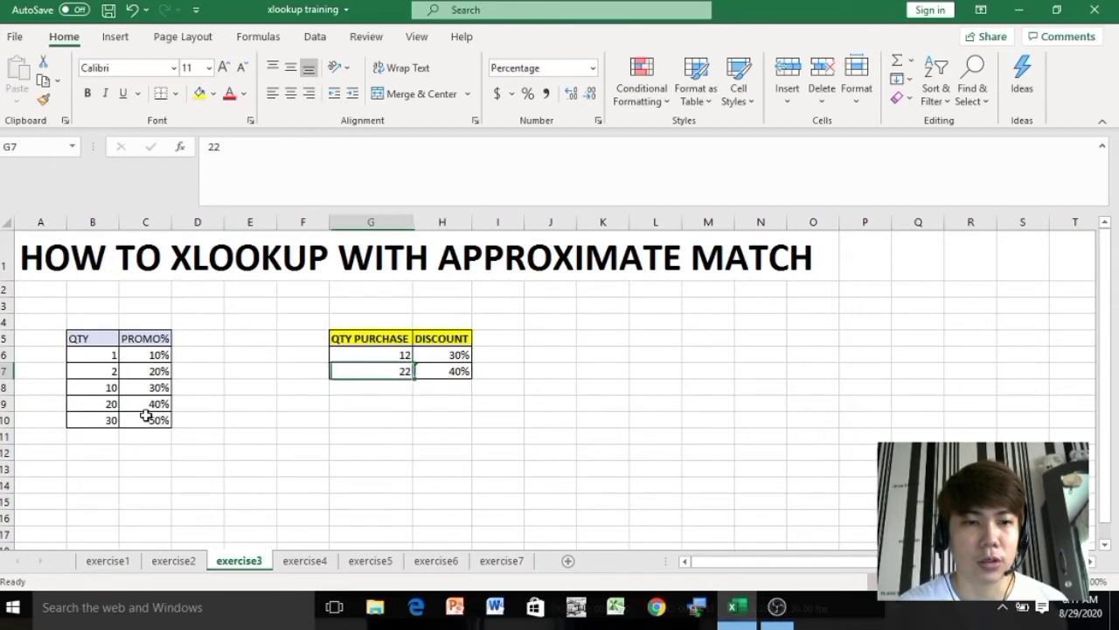
key("Left")
key("Left")
key("Down")
key("Down")
key("Left")
key("Left")
key("Left")
Review the promo quantity tiers and the discount lookup formula for both purchases
key("Right")
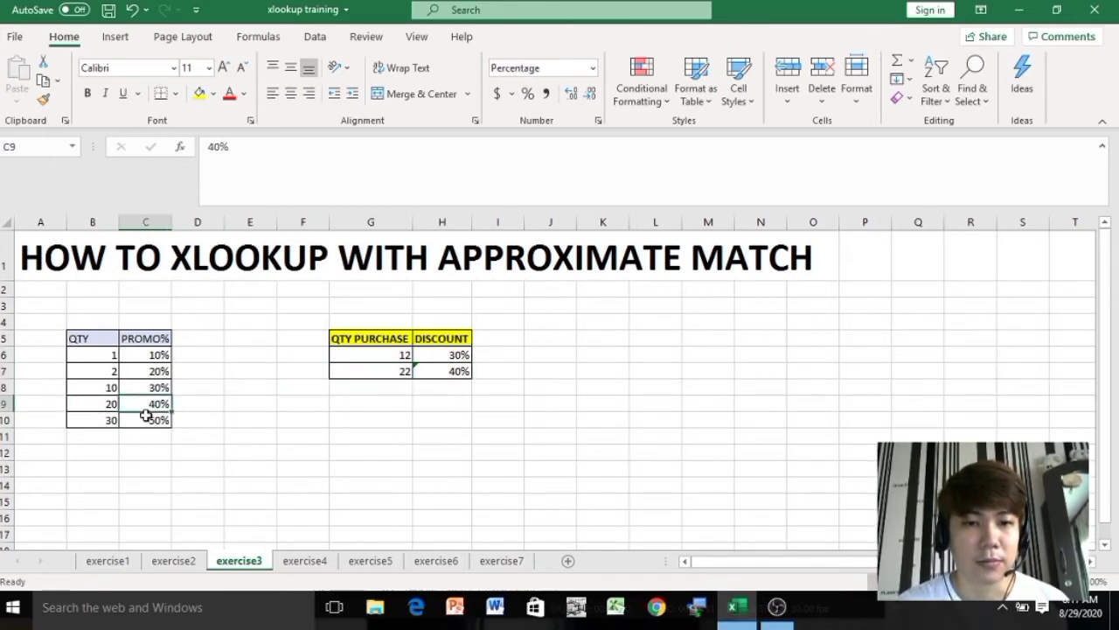
key("Right")
key("Right")
key("Right")
key("Up")
key("Up")
key("Right")
key("Up")
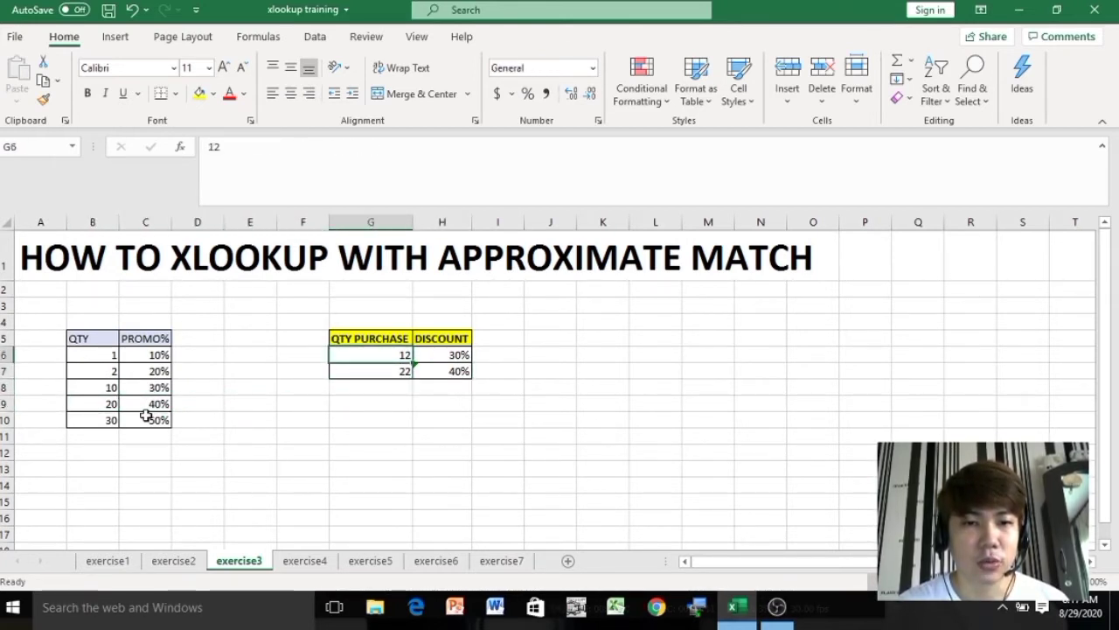
key("Left")
key("Left")
key("Left")
key("Left")
key("Down")
key("Left")
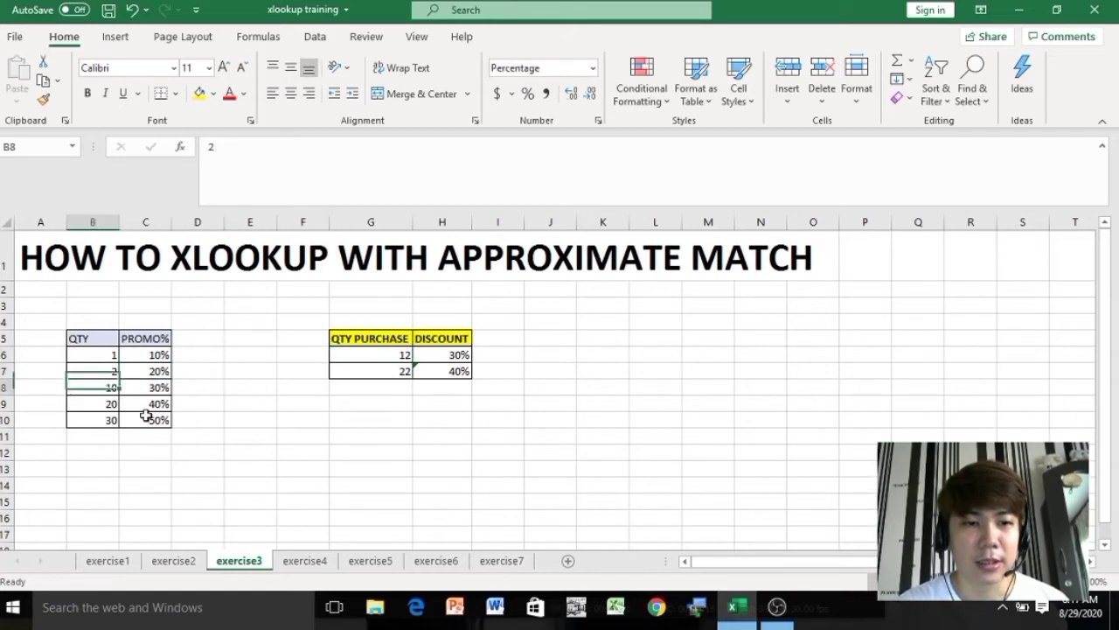
key("Down")
key("Right")
key("Right")
key("Right")
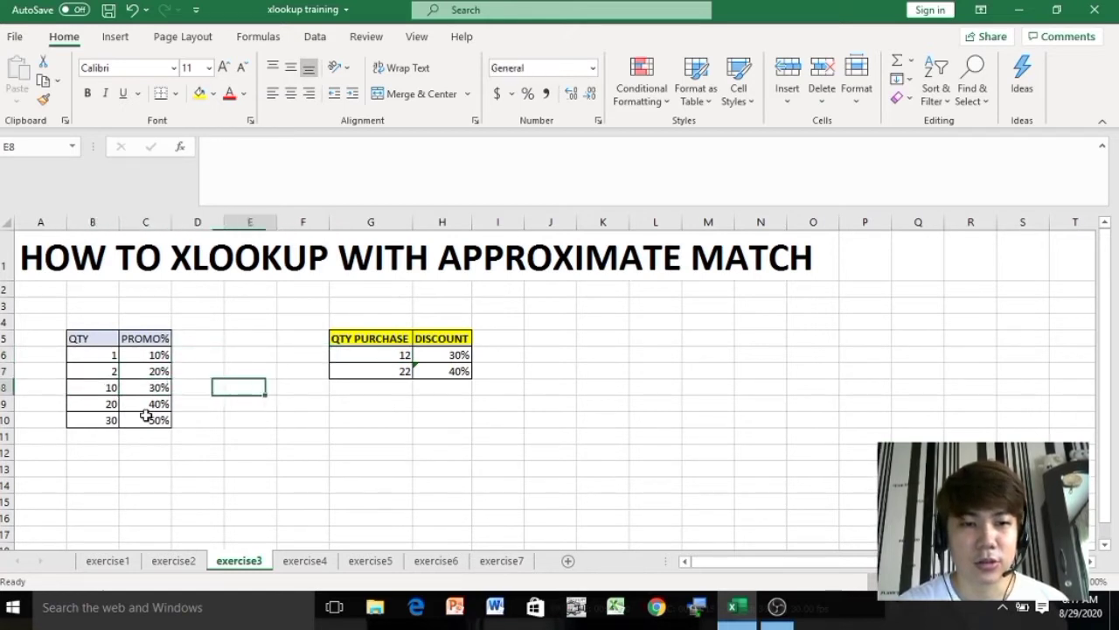
key("Right")
key("Right")
key("Up")
key("Right")
key("Up")
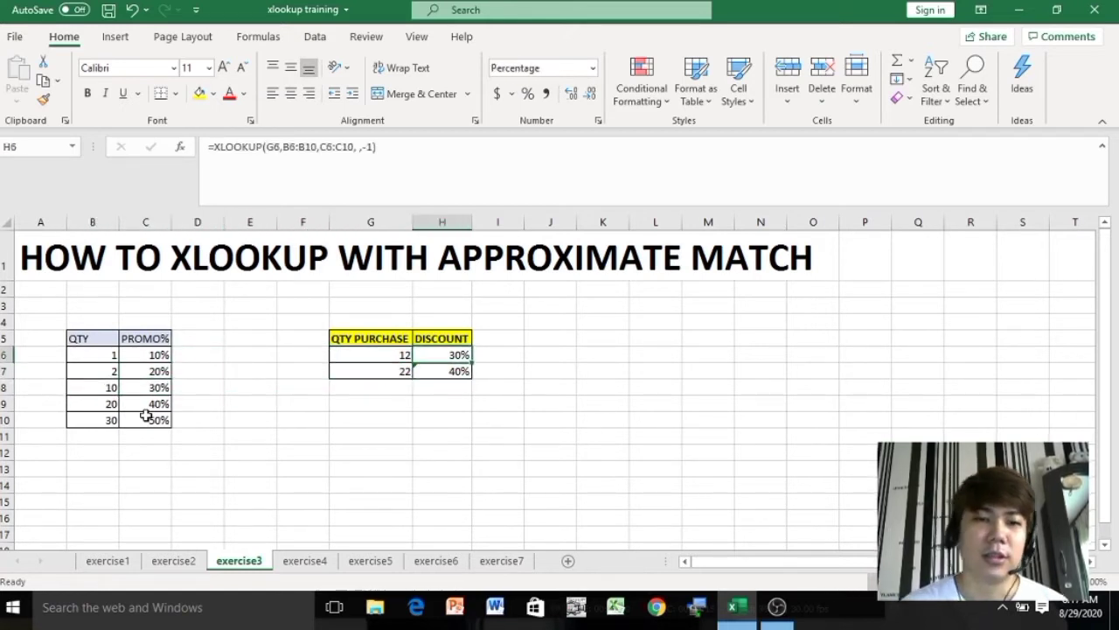
key("Left")
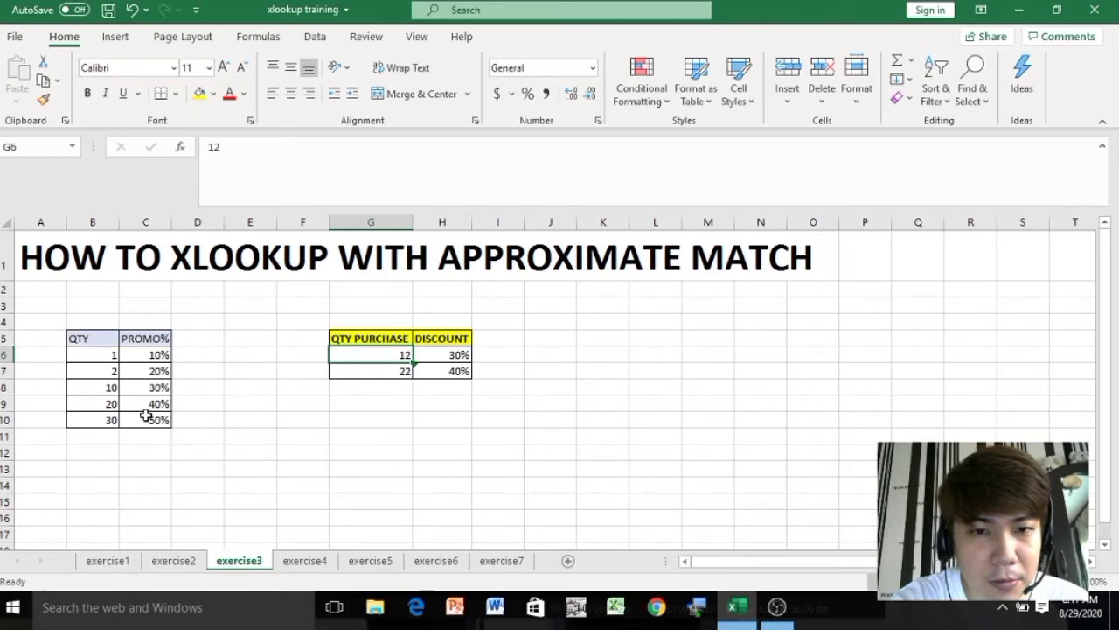
Change the first quantity purchased in G6 to 5 and confirm it maps to the 20% tier
type("5")
key("Return")
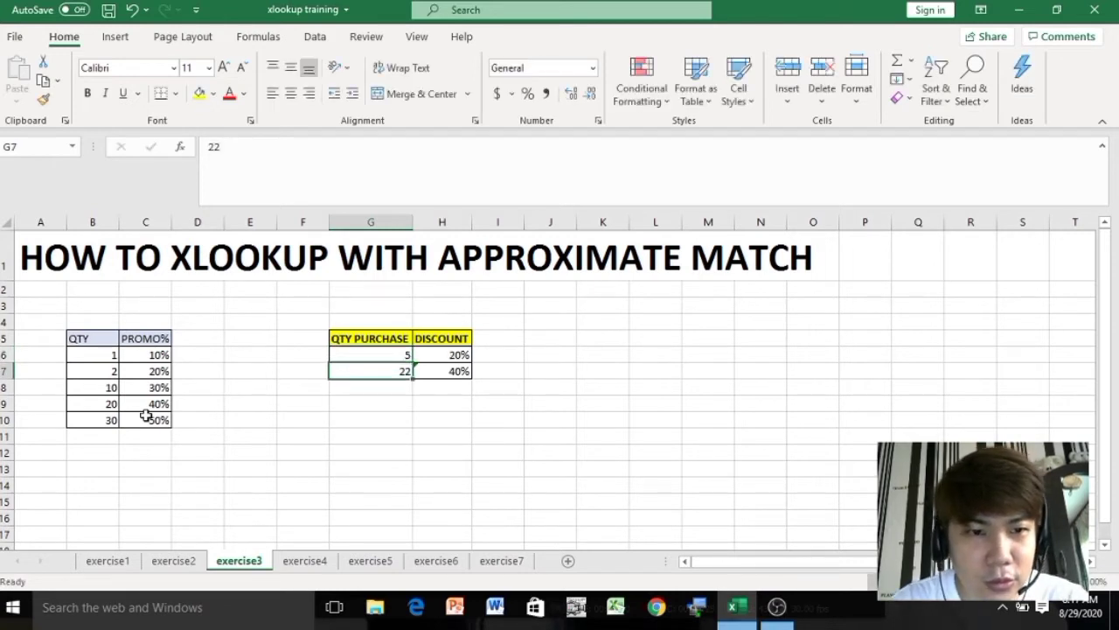
key("Up")
key("Up")
key("Up")
key("Left")
key("Left")
key("Down")
key("Left")
key("Left")
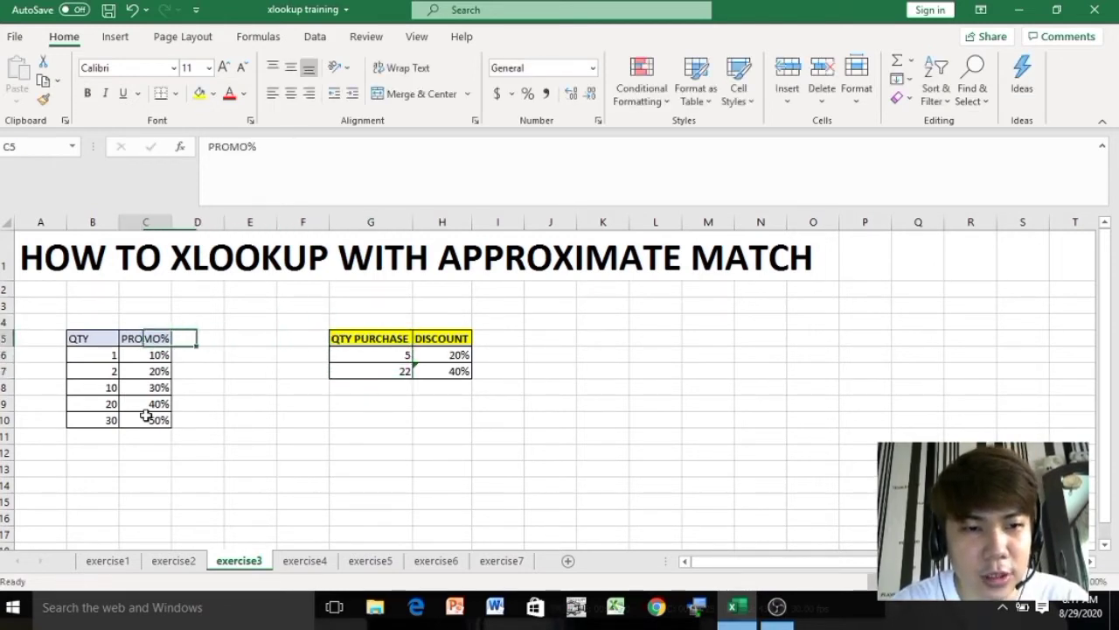
key("Down")
key("Down")
key("Left")
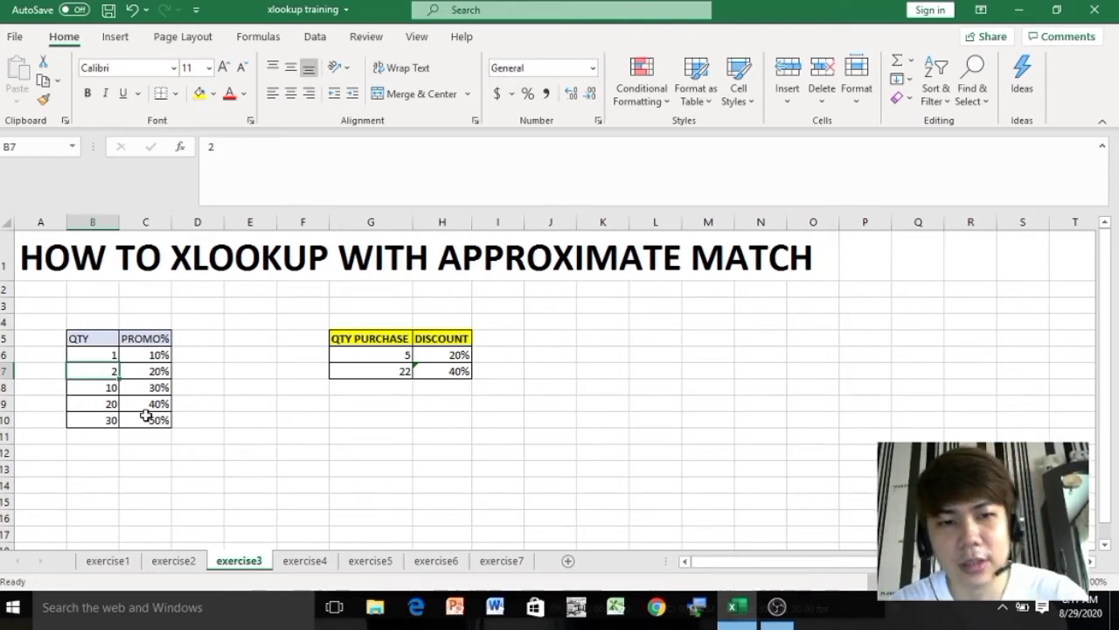
key("Right")
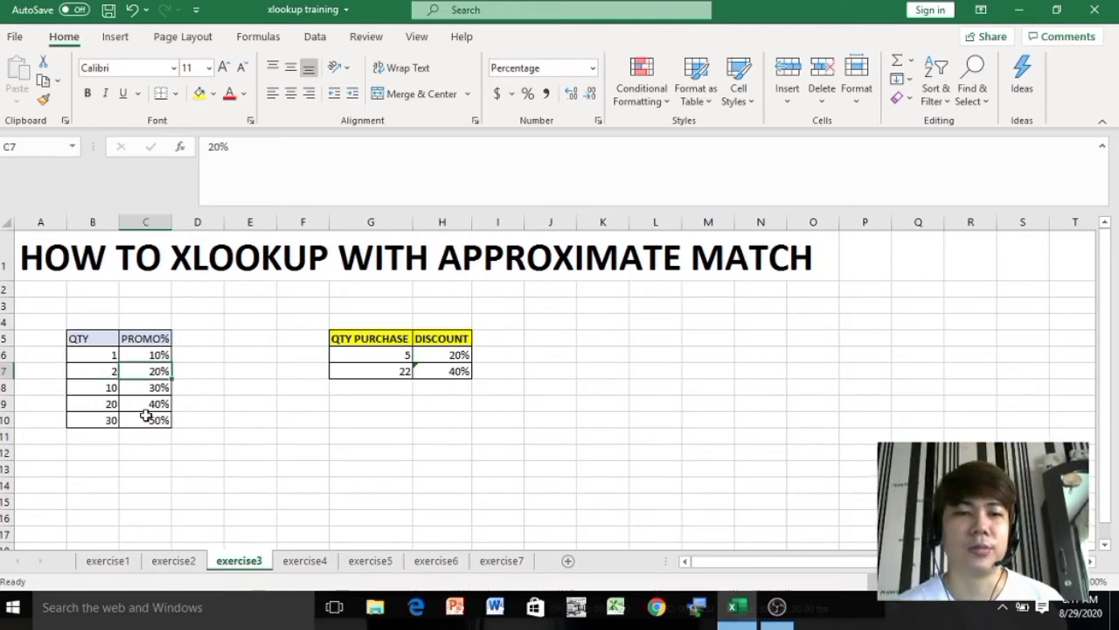
key("Right")
key("Right")
key("Right")
key("Right")
key("Right")
key("Up")
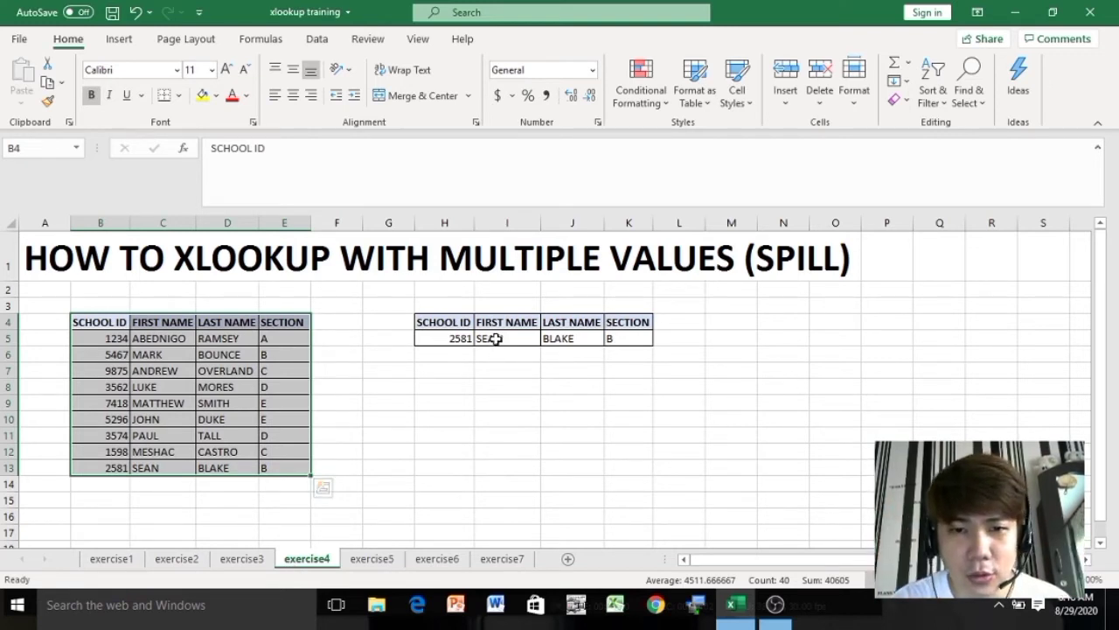
Delete the spilled first name, last name and section results in I5:K6 for ID 2581
left_click_drag(495, 339, 610, 346)
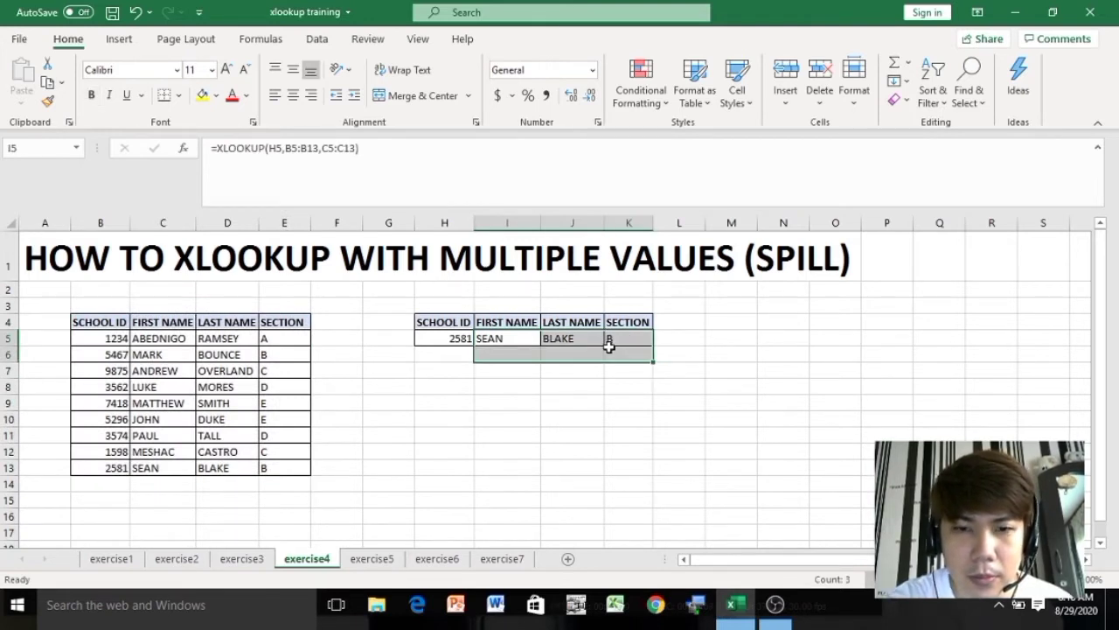
key("Home")
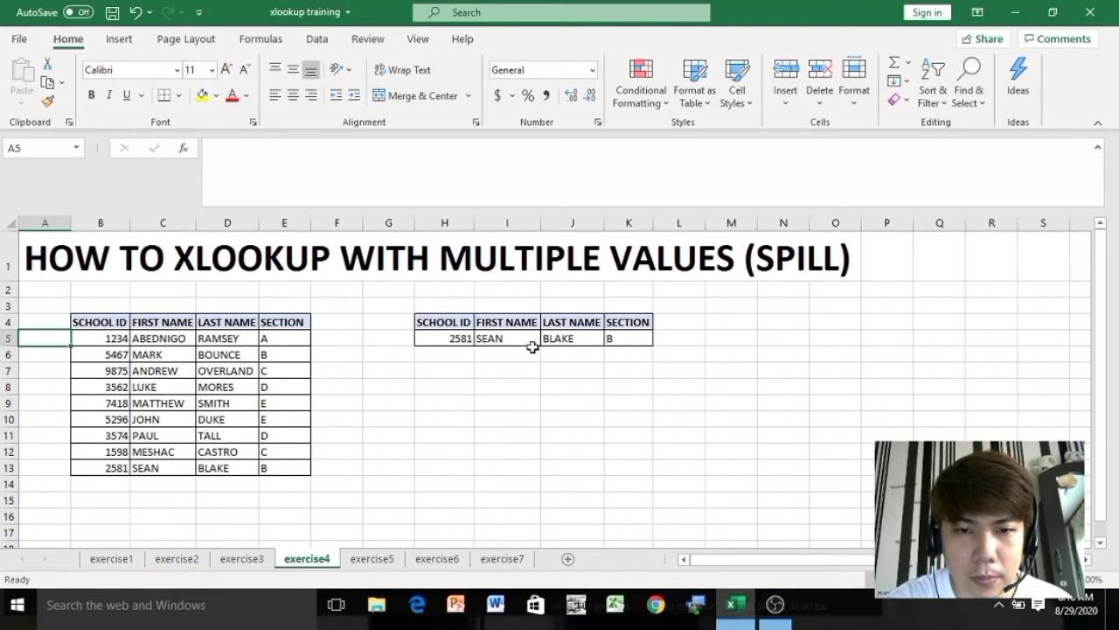
left_click_drag(520, 341, 621, 348)
key("Delete")
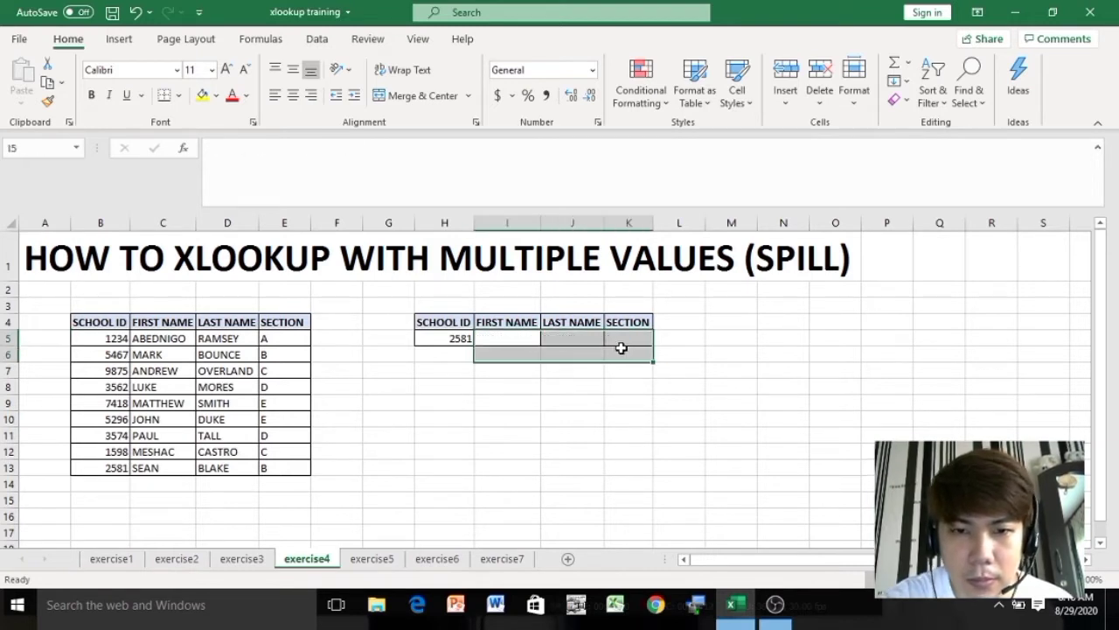
key("Up")
key("Left")
key("Down")
key("Right")
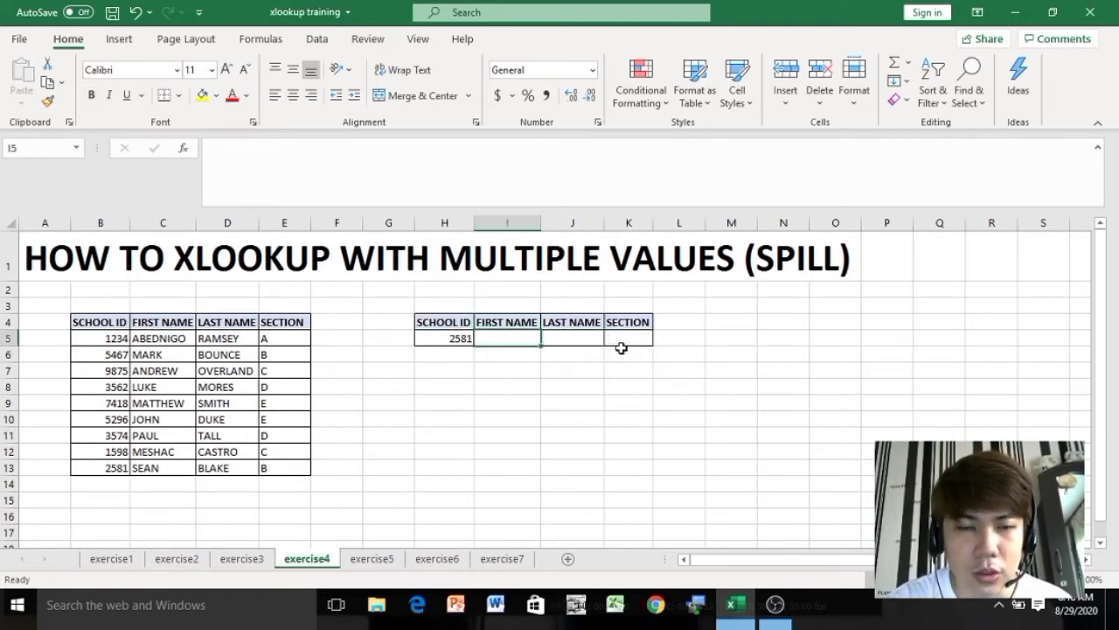
Highlight the FIRST NAME, LAST NAME and SECTION result columns
left_click(518, 322)
left_click_drag(517, 322, 531, 385)
left_click_drag(566, 317, 582, 384)
left_click_drag(612, 323, 607, 360)
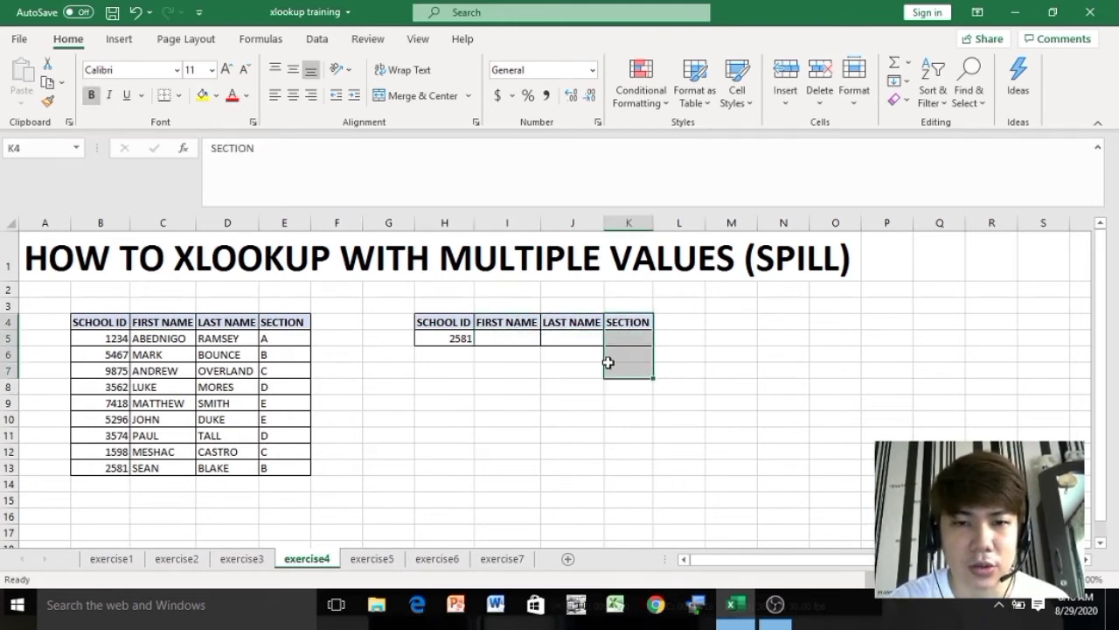
Enter =XLOOKUP(H5,B5:B13,C5:C13) in I5, returning SEAN for ID 2581
left_click(522, 336)
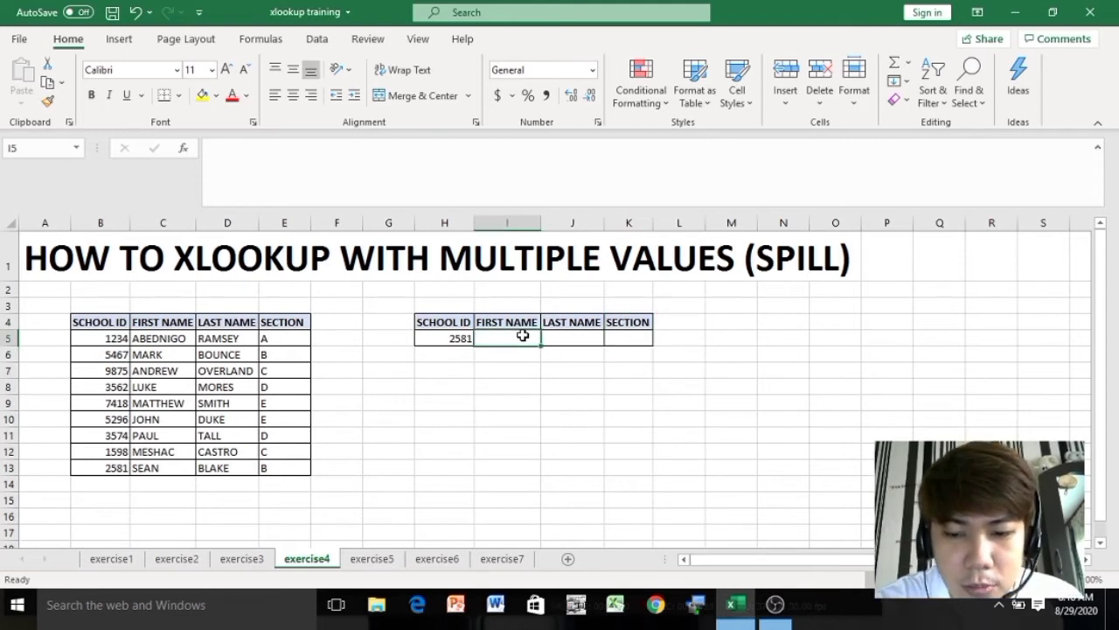
type("=")
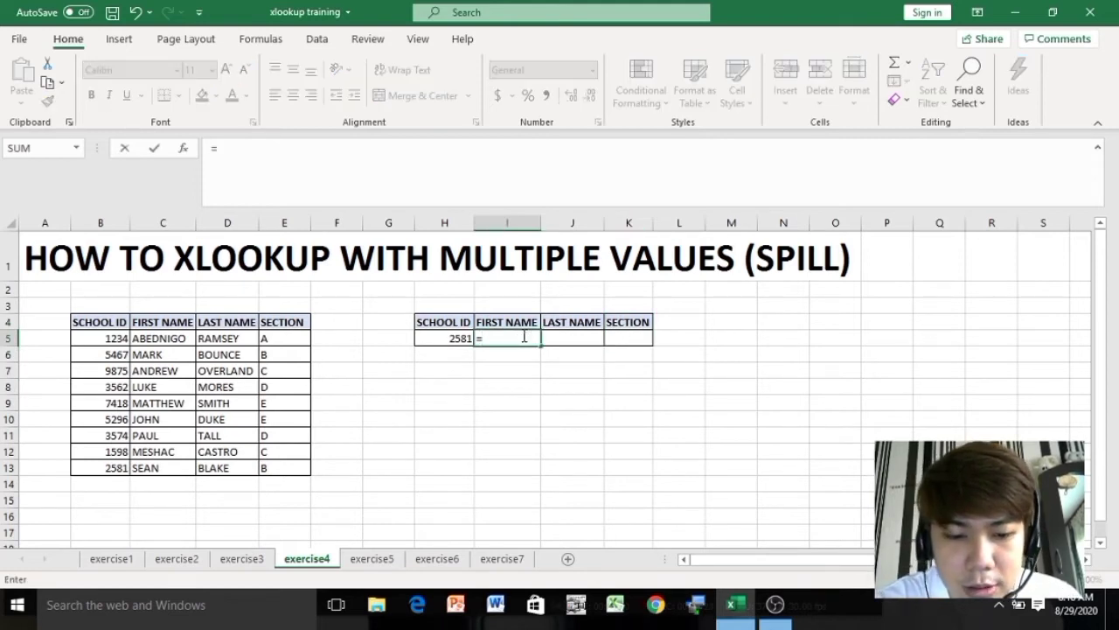
type("XLOOKUP")
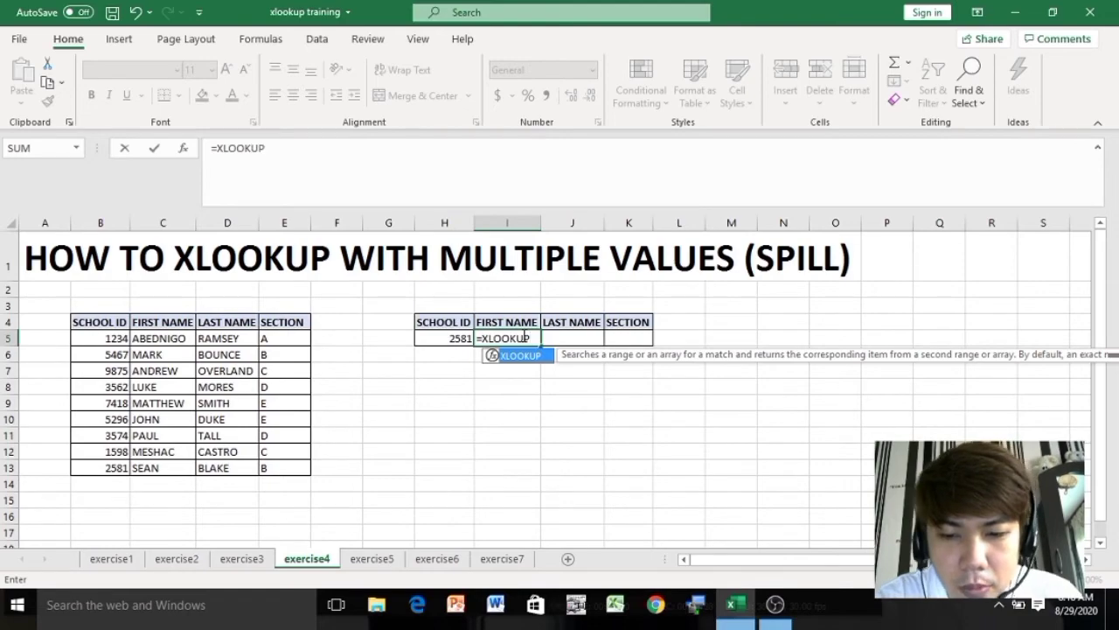
type("(")
key("Left")
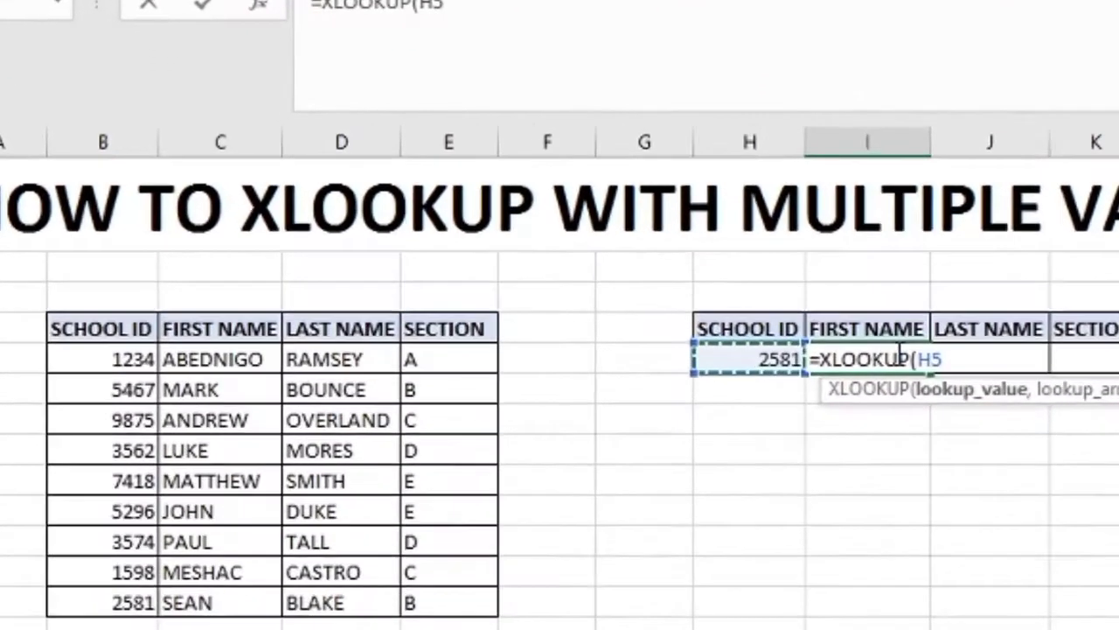
type(",")
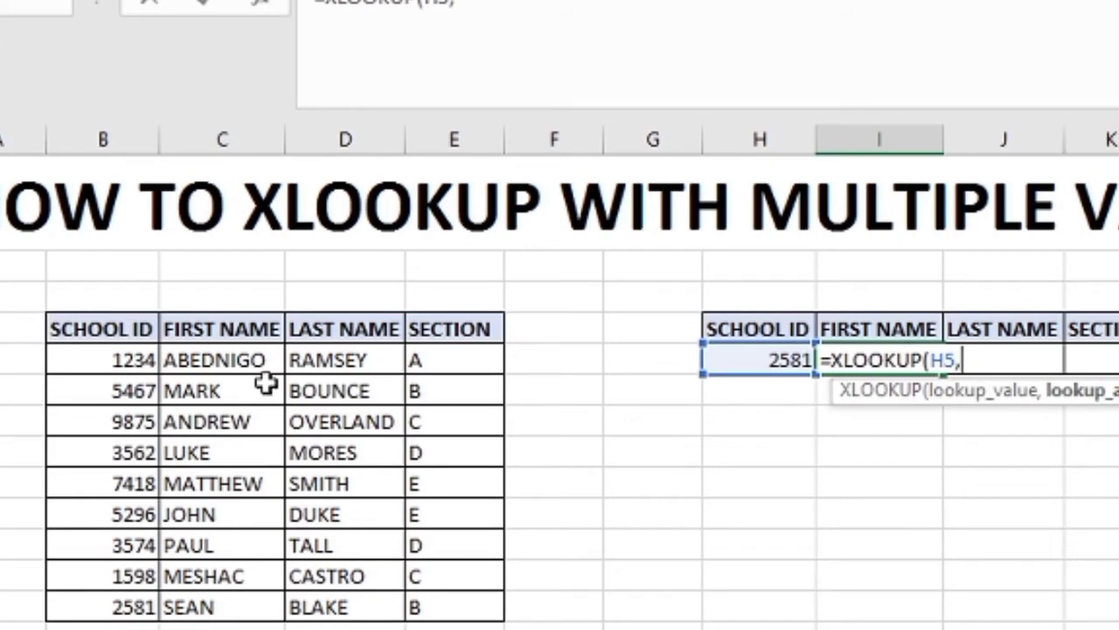
left_click_drag(143, 357, 140, 615)
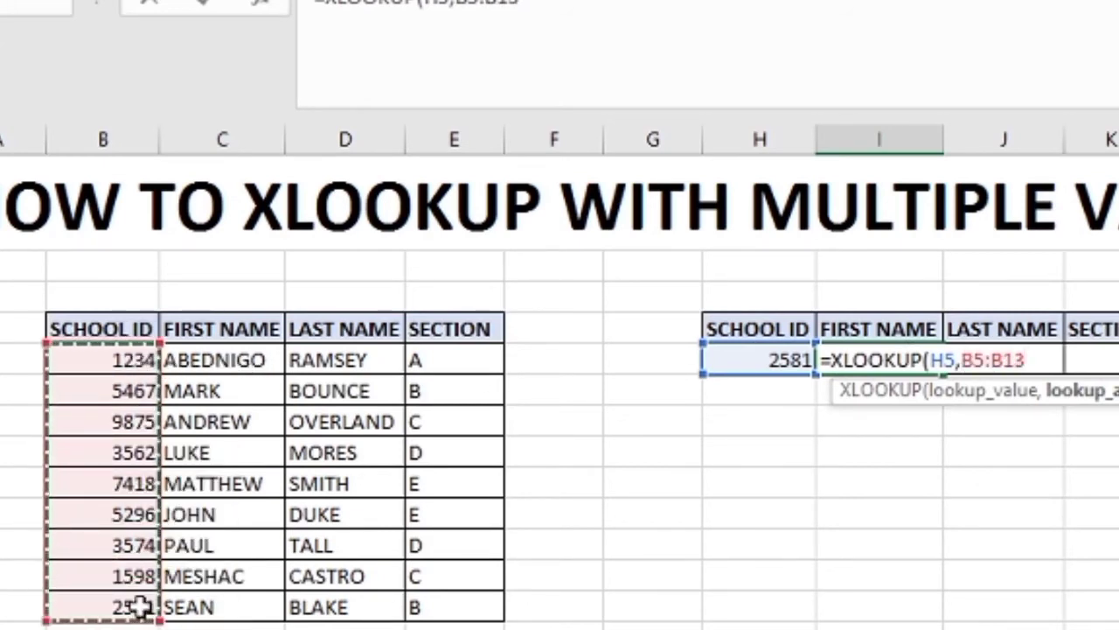
type(",")
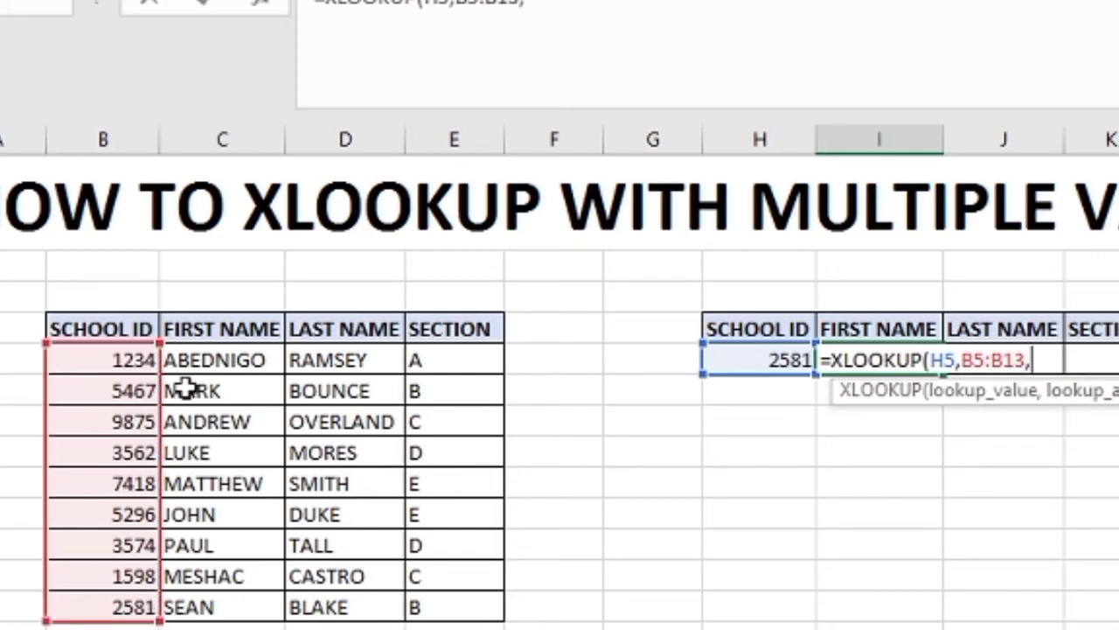
left_click_drag(223, 355, 233, 607)
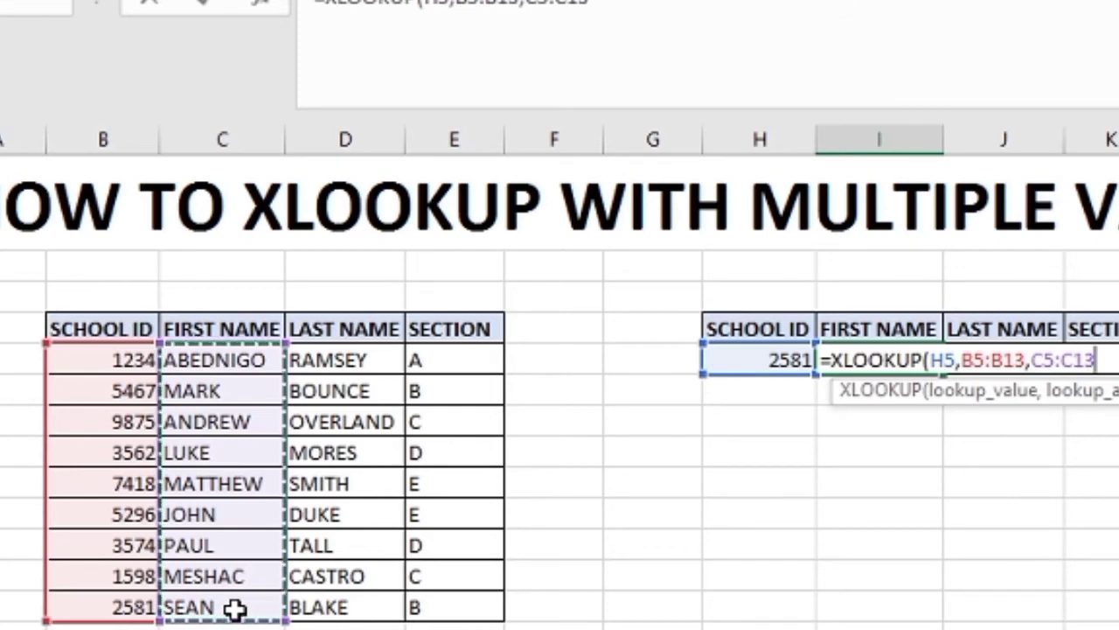
key("Return")
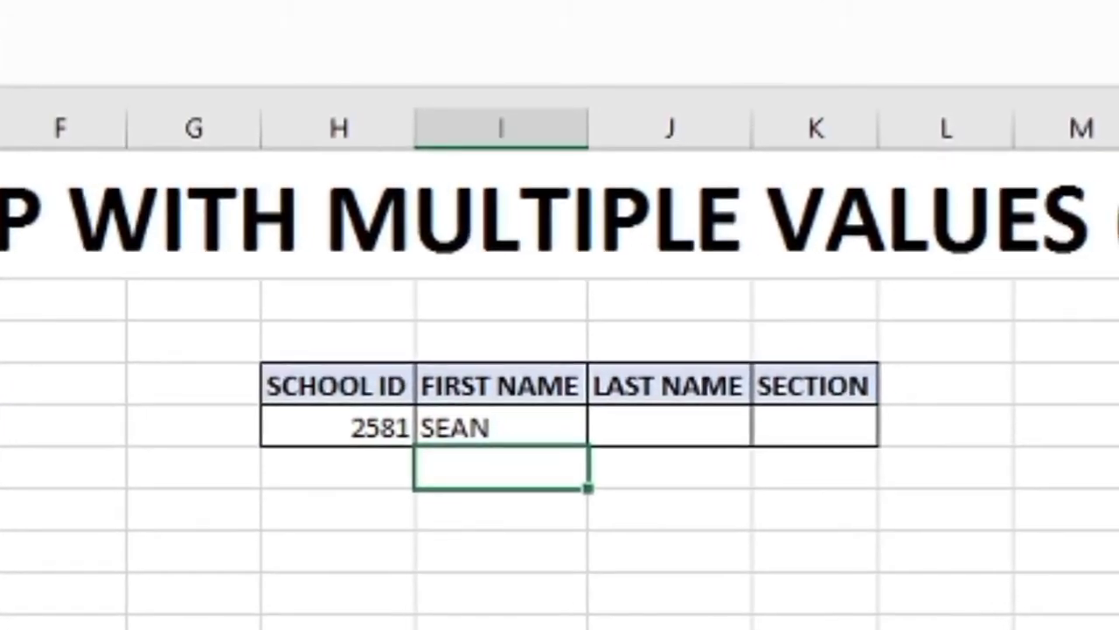
left_click(501, 427)
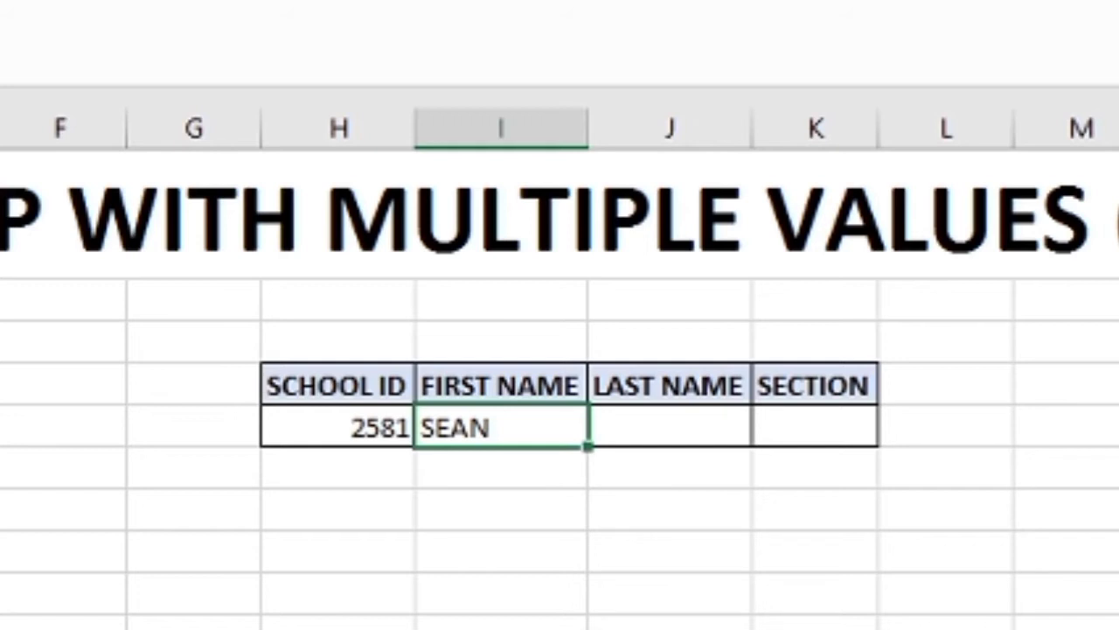
left_click(338, 427)
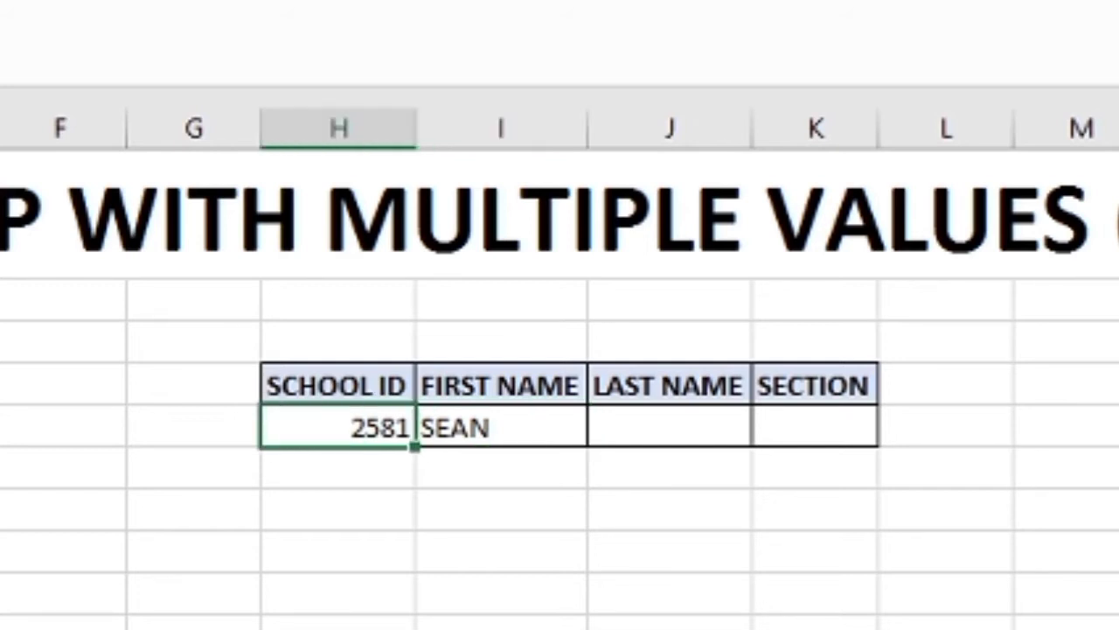
left_click(501, 426)
left_click(669, 426)
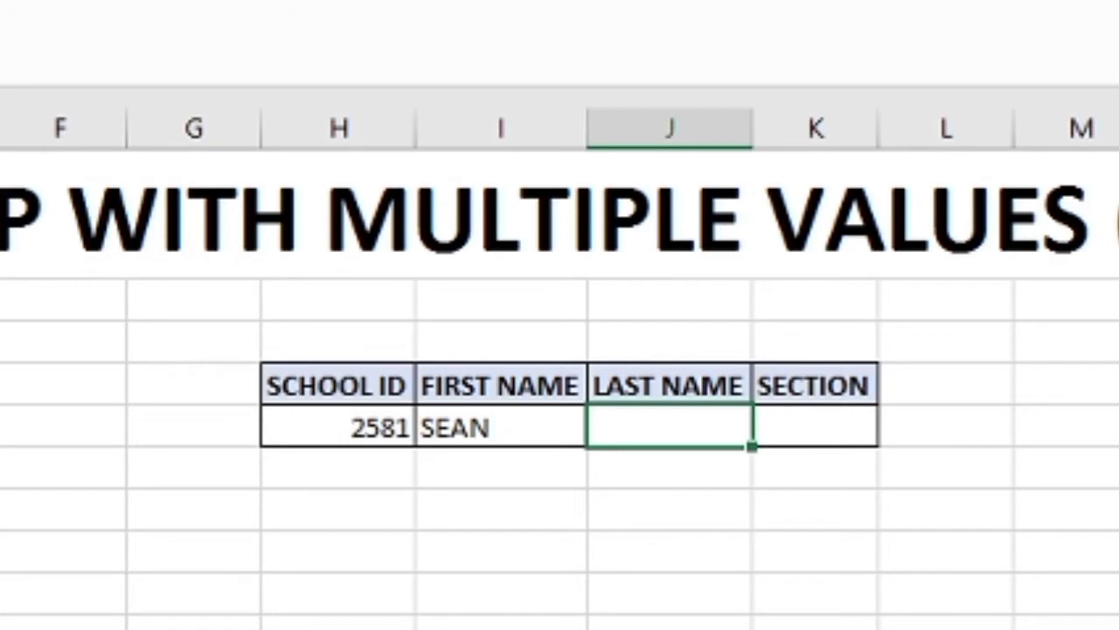
left_click(815, 427)
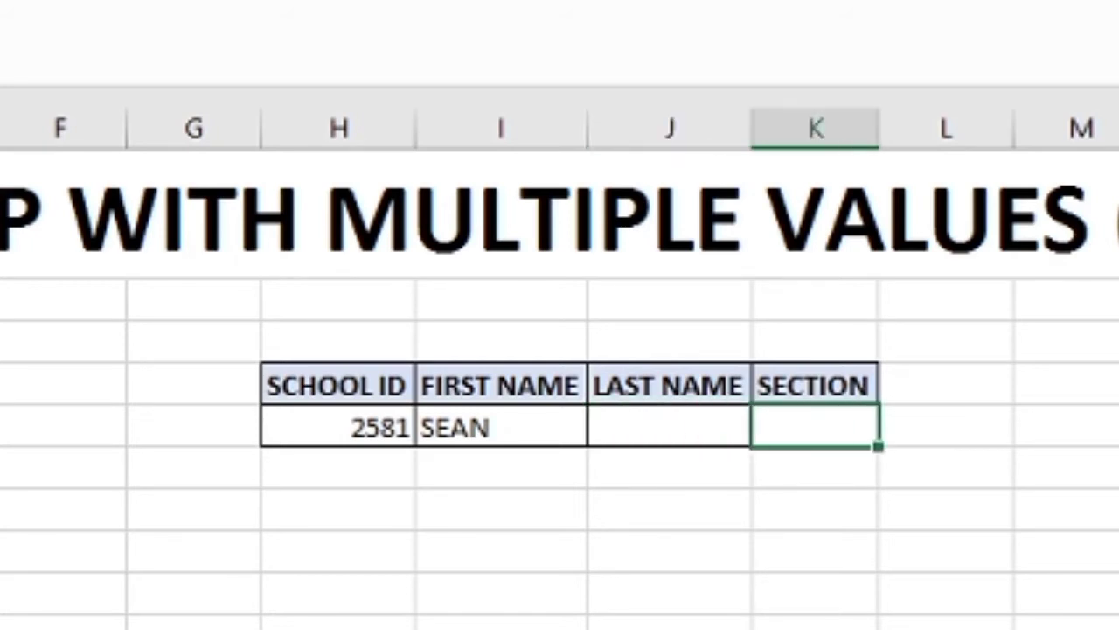
left_click(669, 427)
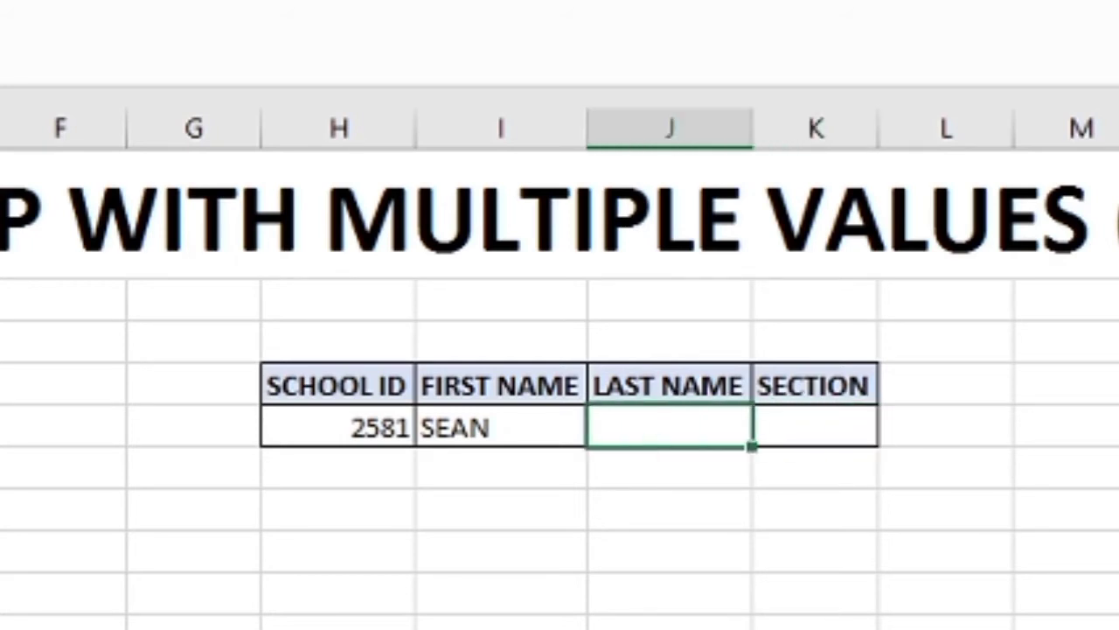
left_click(501, 427)
left_click(669, 426)
left_click(815, 427)
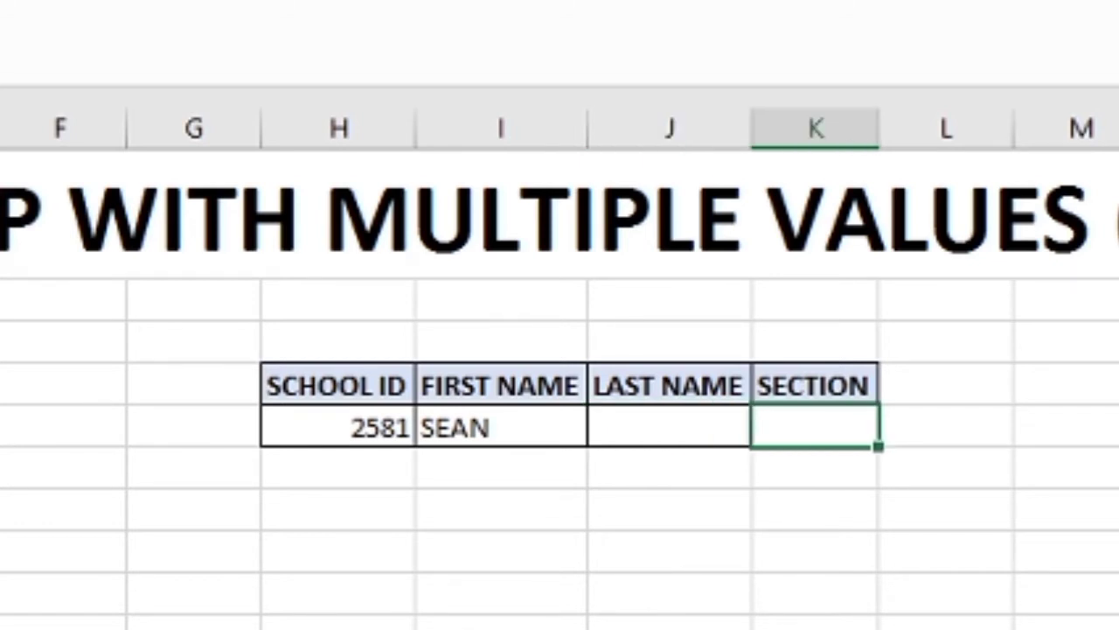
left_click(501, 426)
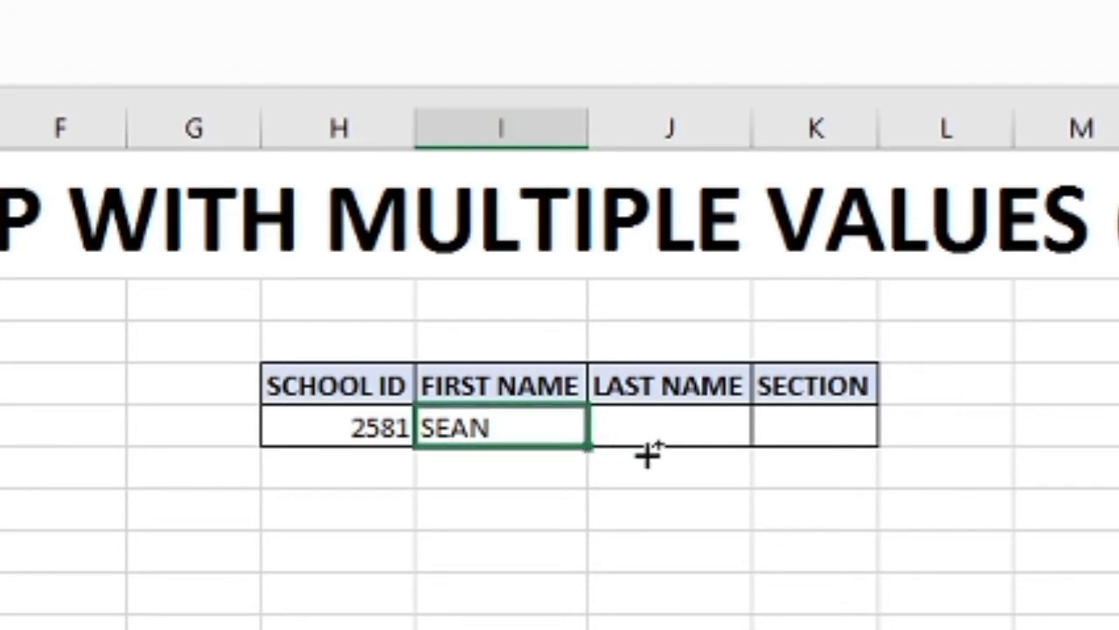
left_click_drag(647, 453, 835, 464)
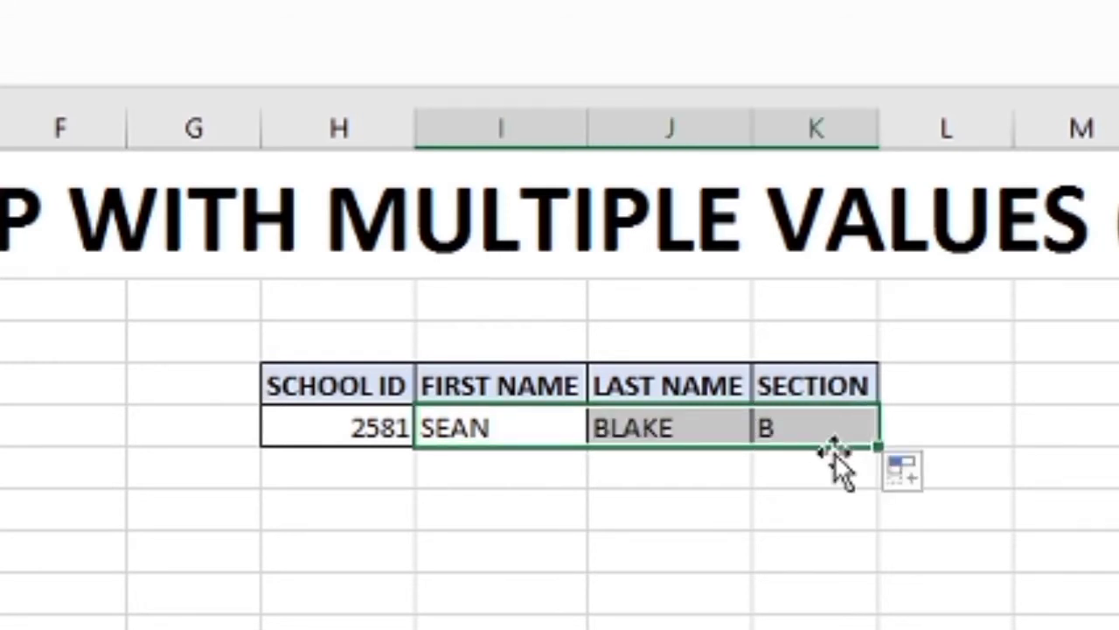
left_click(719, 470)
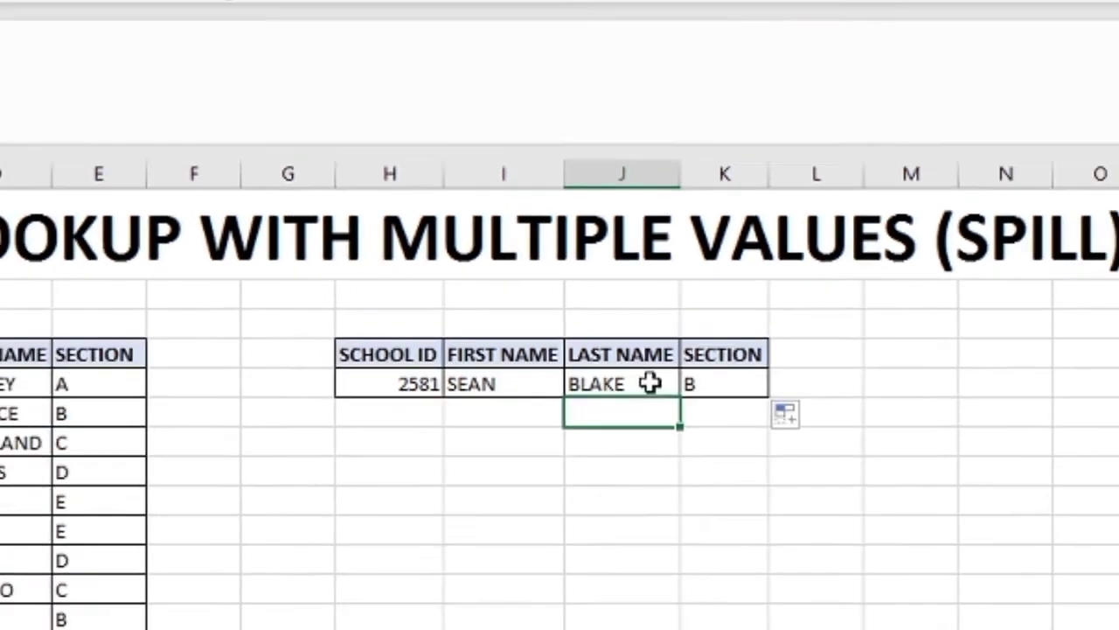
key("Up")
key("Right")
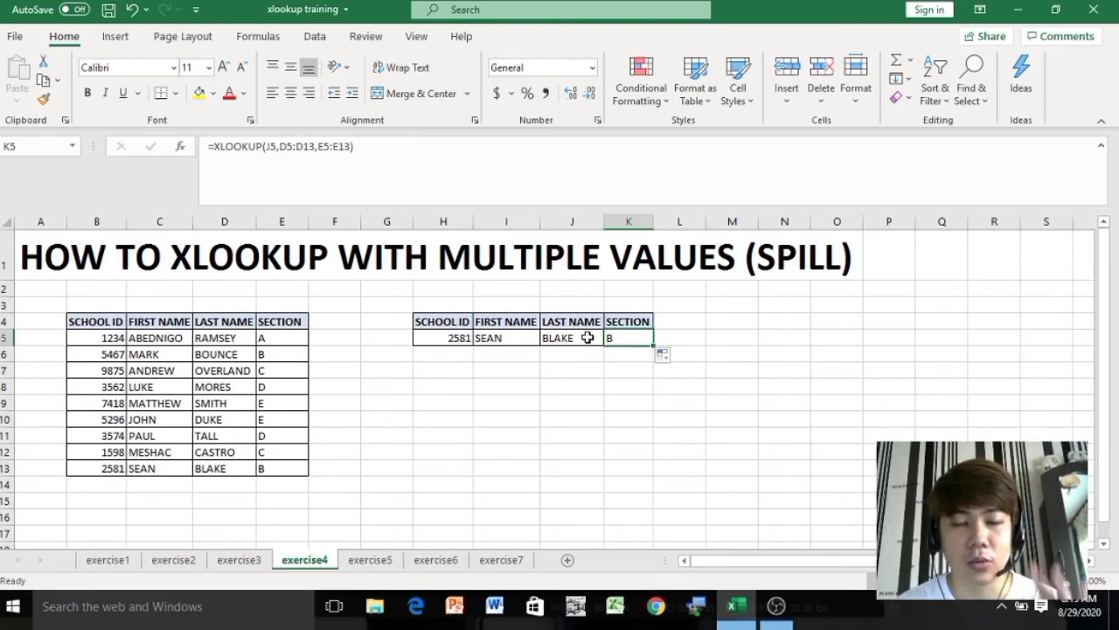
key("Left")
key("Left")
key("Left")
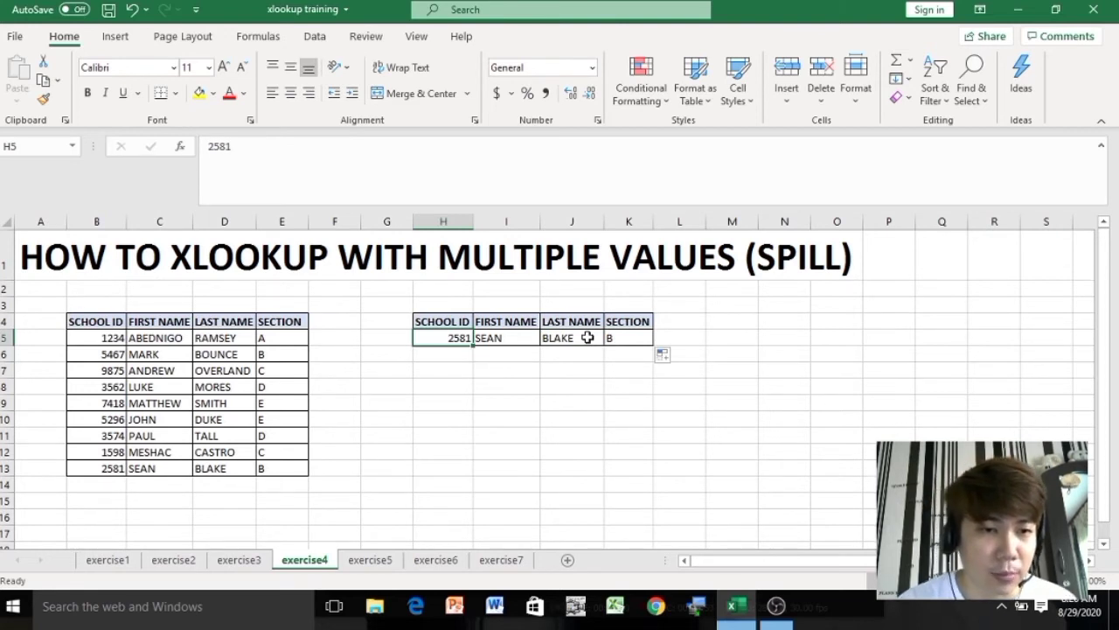
type("5296")
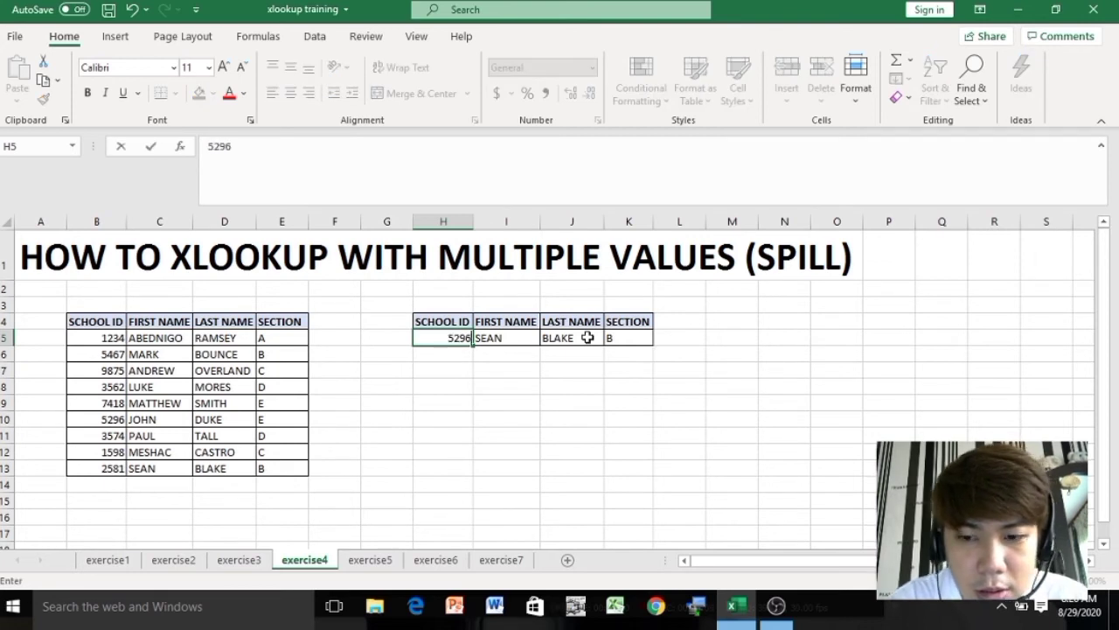
key("Return")
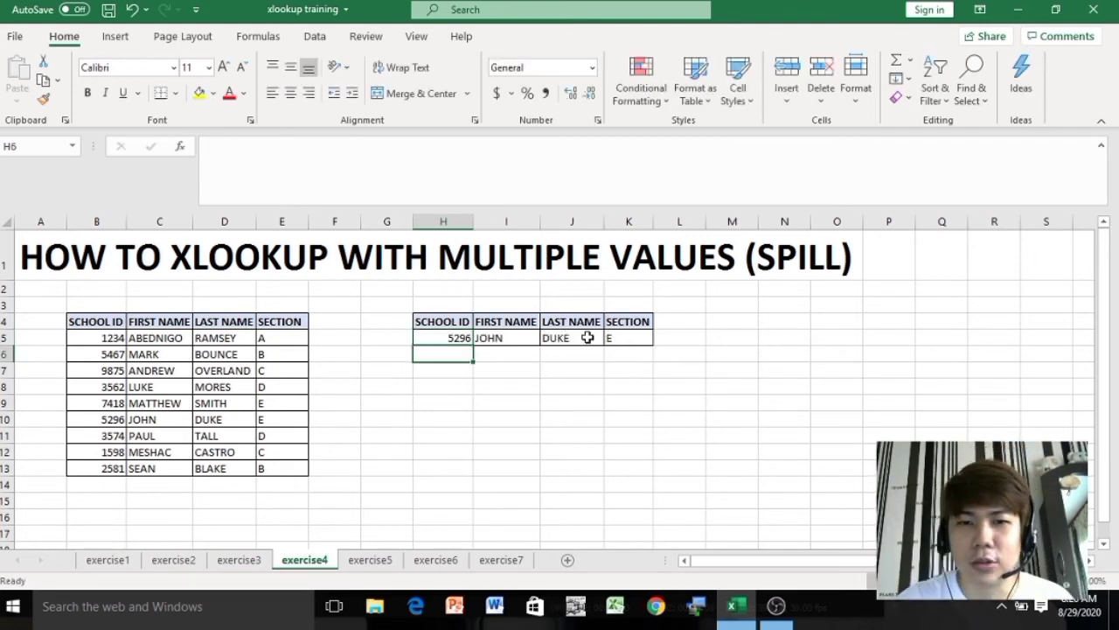
key("Right")
key("Right")
key("Up")
key("Right")
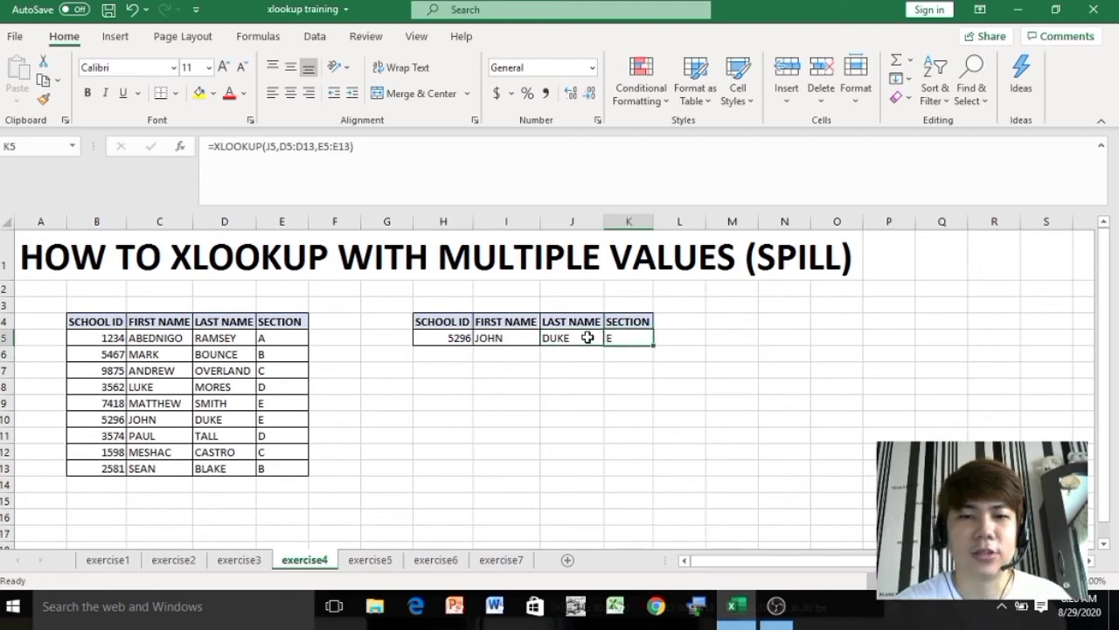
key("Down")
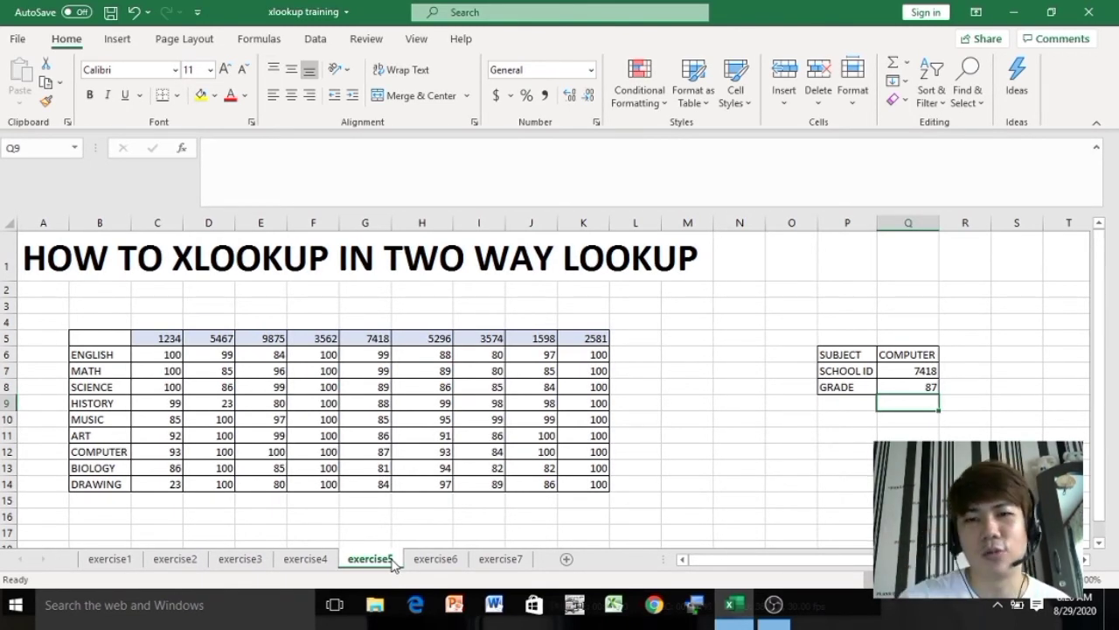
Show the grade turning #N/A by clearing and restoring ID 7418, then delete the Q8 formula
key("Up")
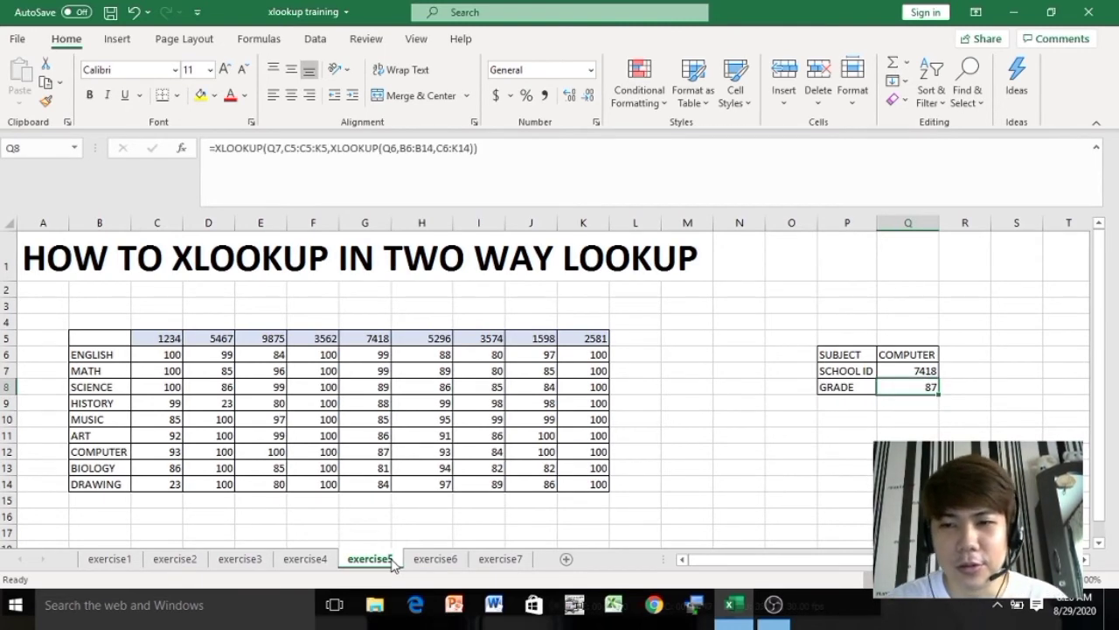
key("Up")
key("Up")
key("shift+Down")
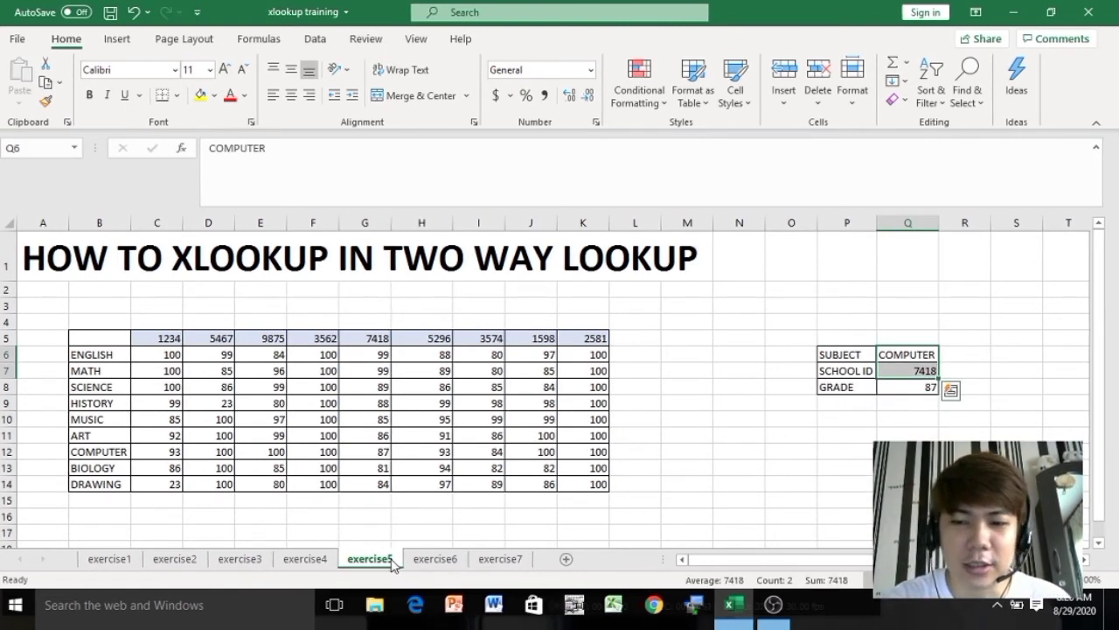
key("Down")
key("Delete")
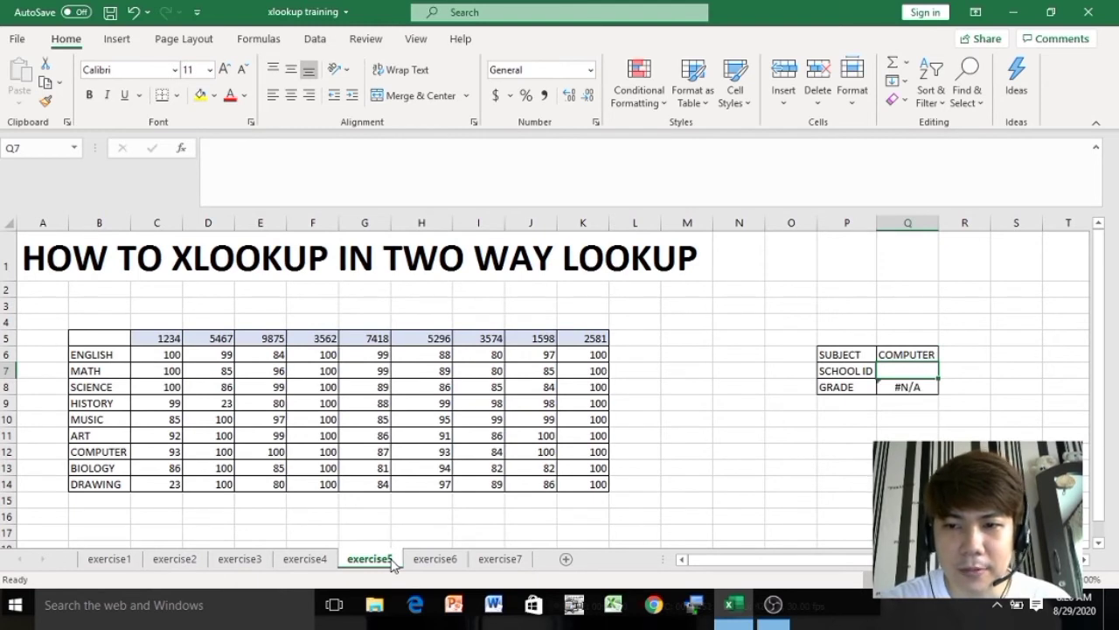
key("Down")
key("Up")
key("Down")
key("Up")
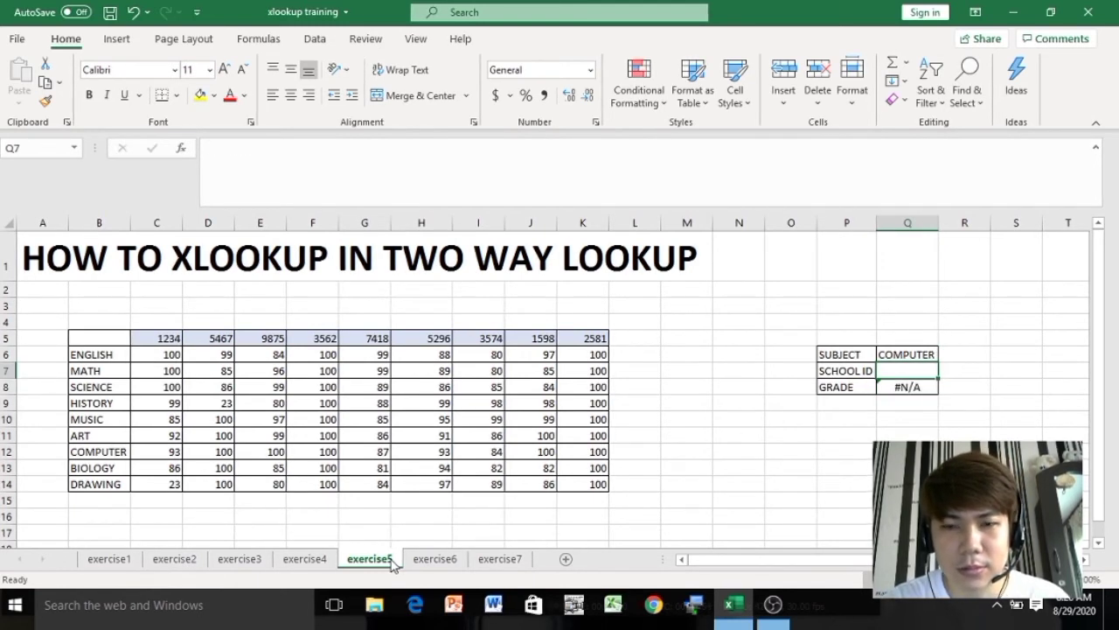
key("ctrl+z")
key("Down")
key("Delete")
key("Down")
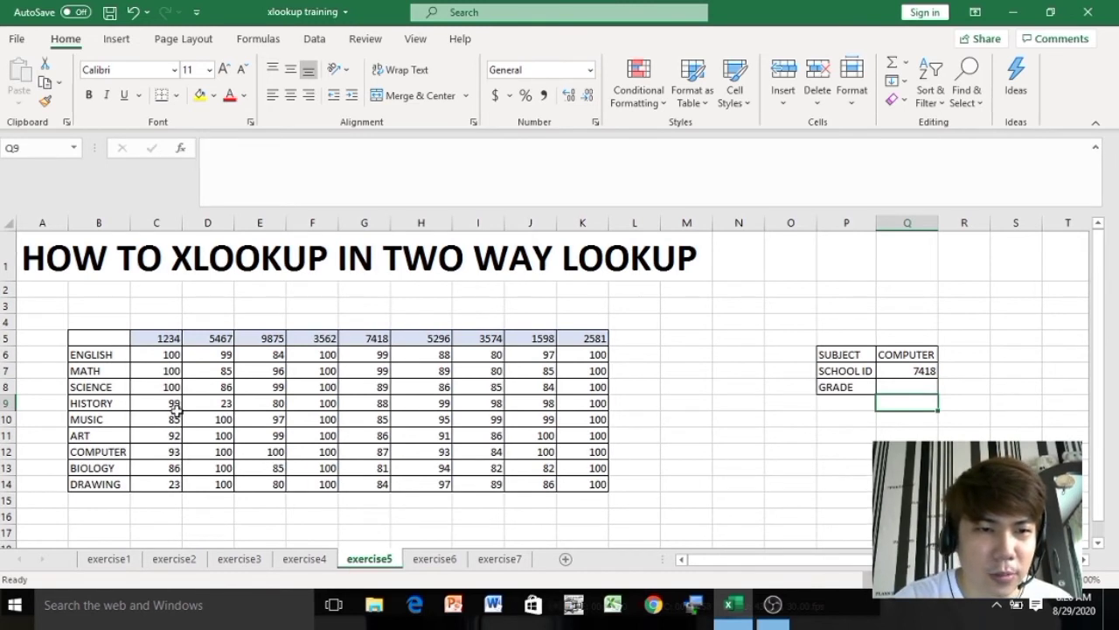
Label header cell B5 as SCHOOL ID, correcting the initial SCHOOLD ID typo
left_click(98, 339)
type("SCH")
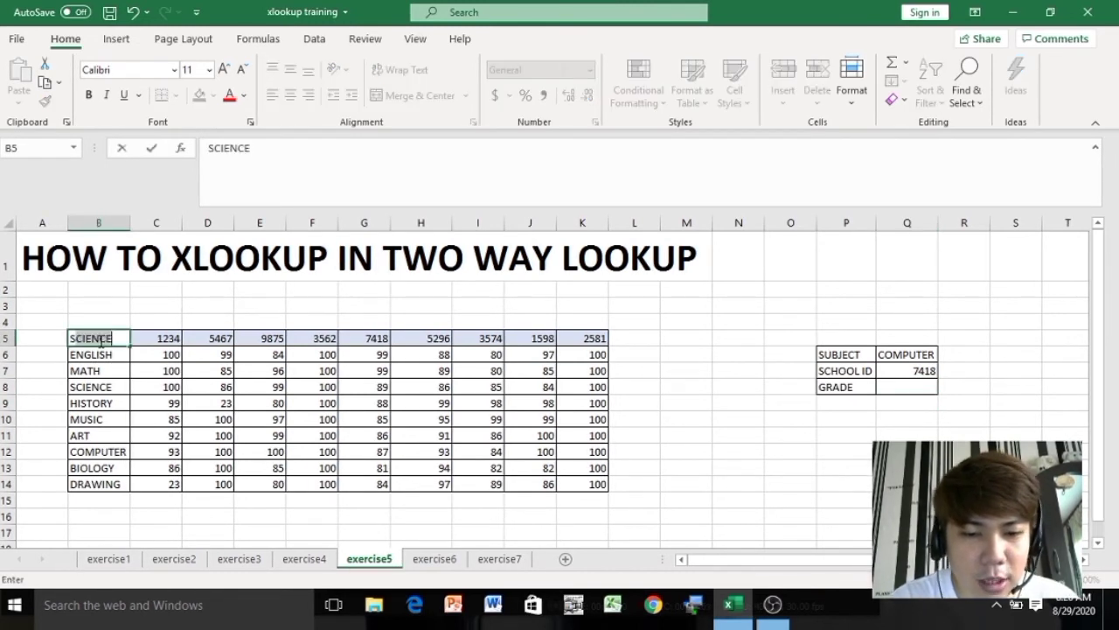
type("OOLD")
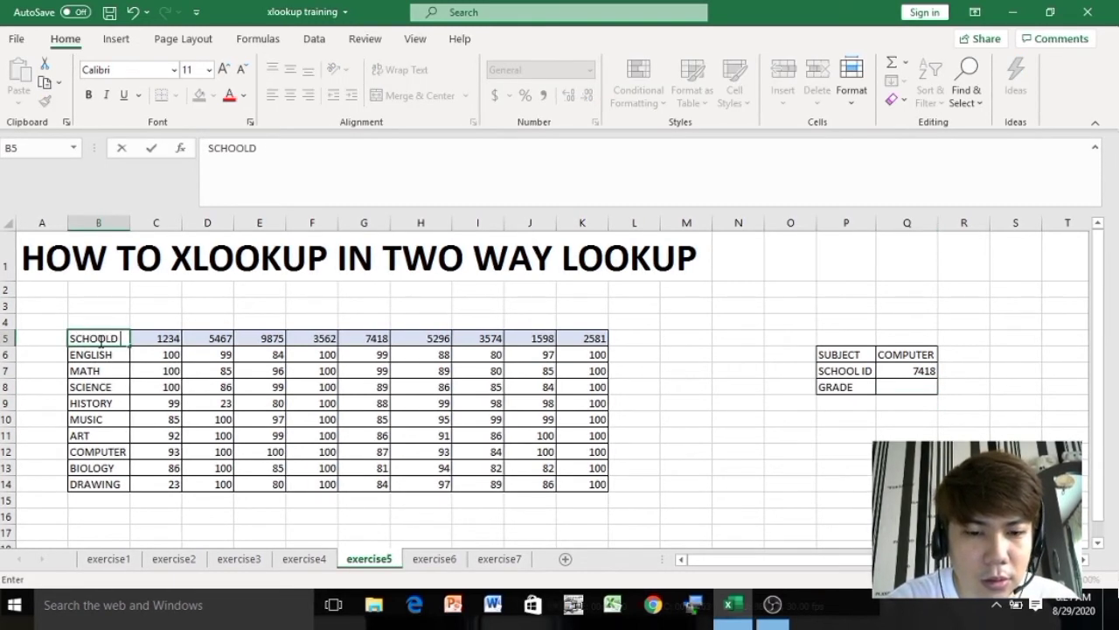
type(" ID")
key("Tab")
left_click(100, 343)
type("S")
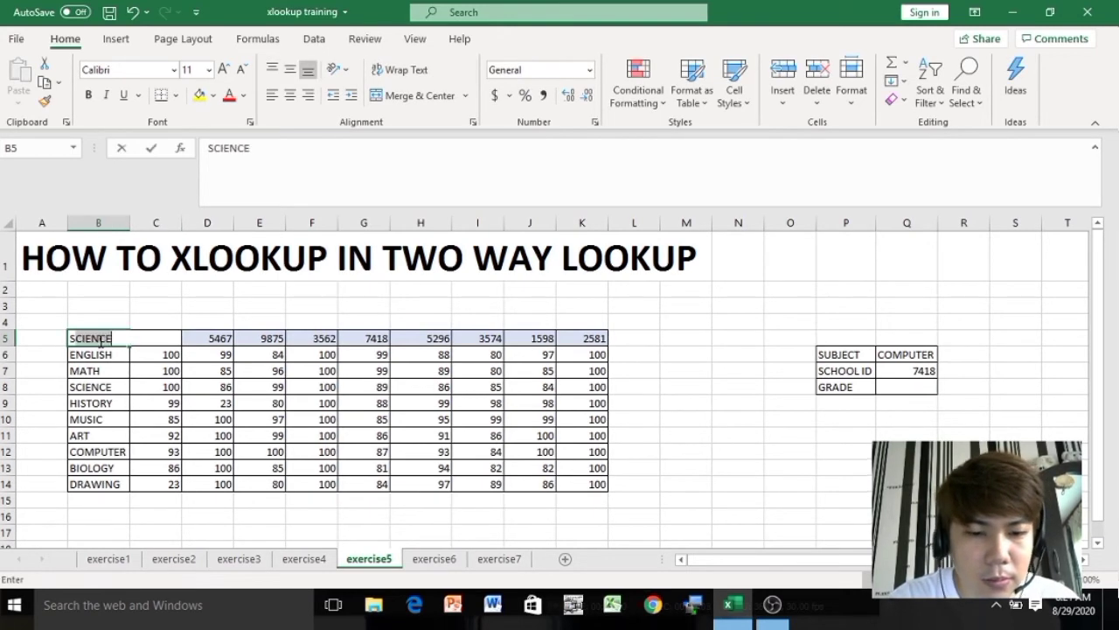
type("CHOOL ID")
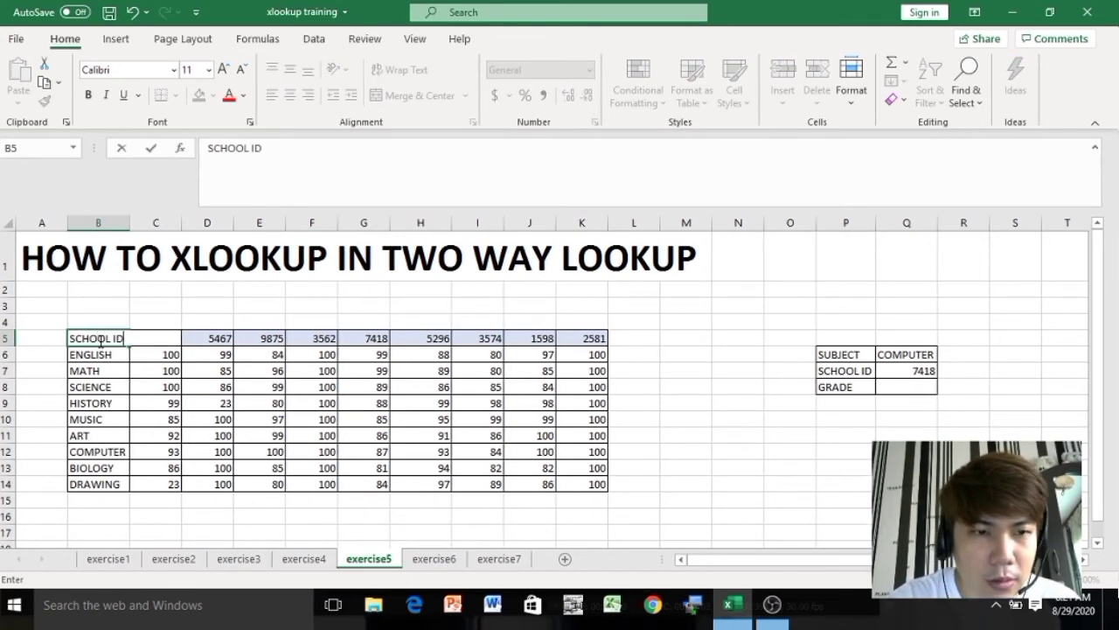
key("Tab")
Highlight the ID header row, subject names, grade block and column P inputs
left_click_drag(90, 333, 570, 334)
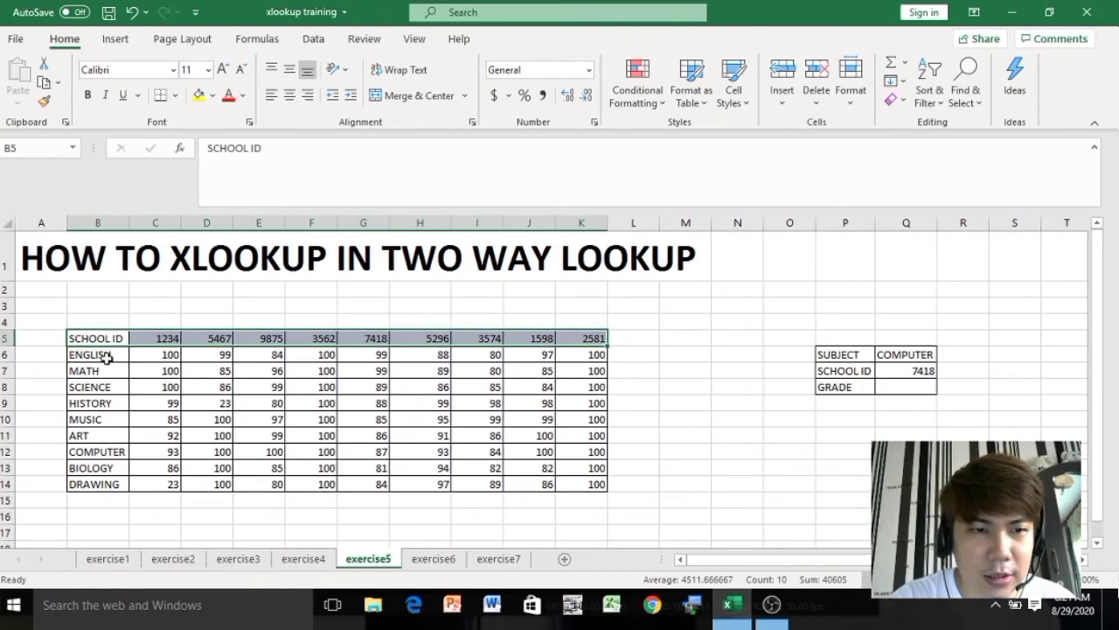
left_click_drag(105, 356, 110, 486)
left_click_drag(162, 353, 564, 487)
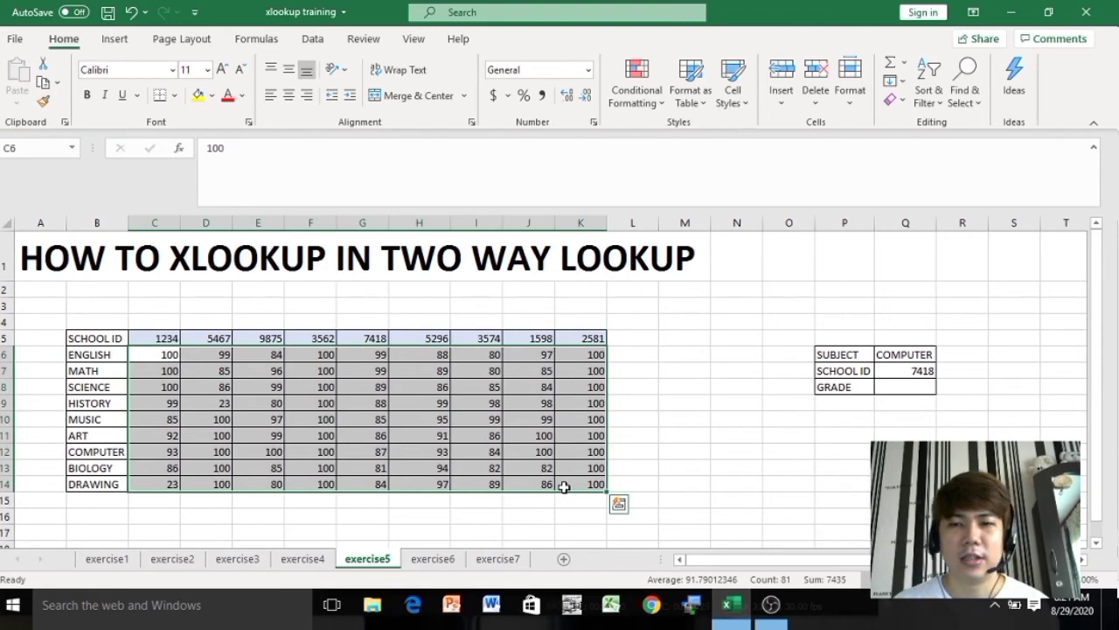
left_click_drag(851, 308, 905, 440)
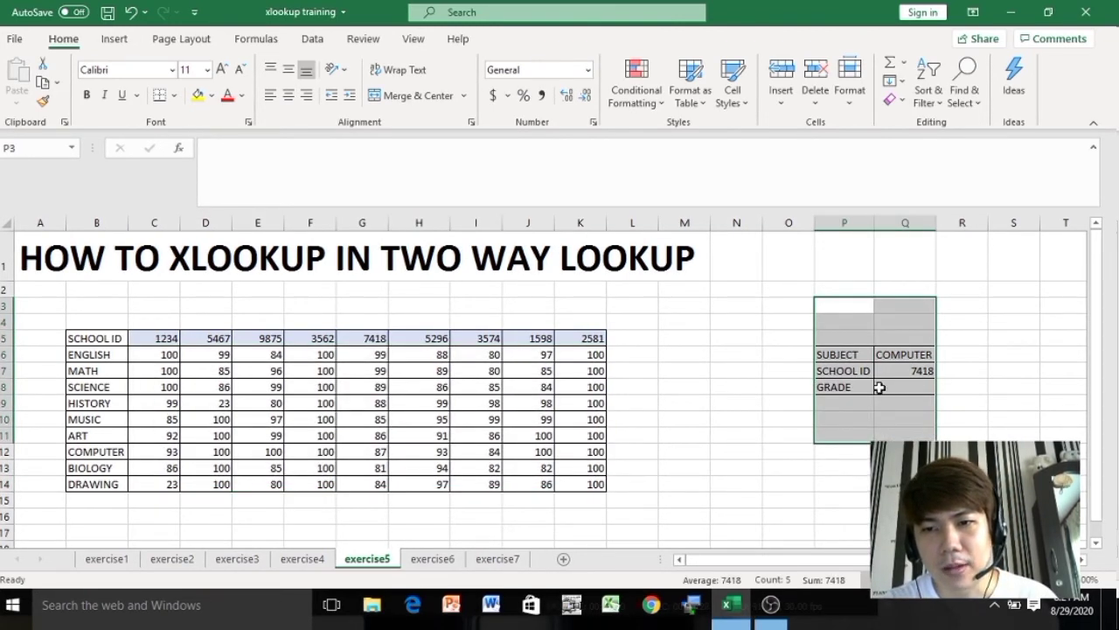
Review the SUBJECT, SCHOOL ID and GRADE inputs, then begin an =XLOOKUP( formula in Q8
left_click(852, 355)
left_click(858, 371)
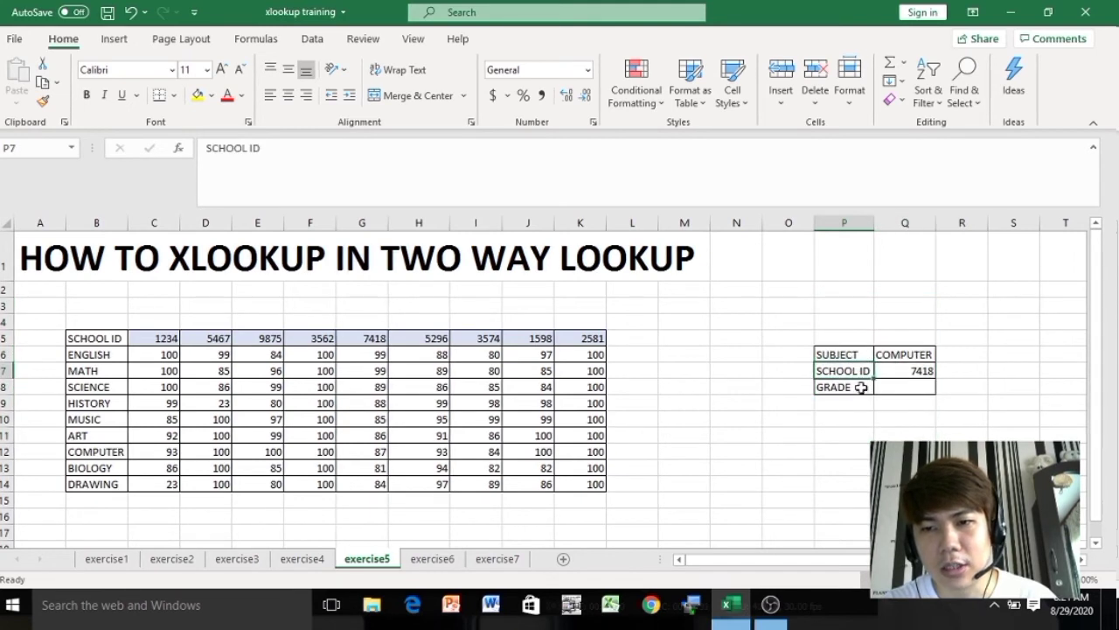
left_click(861, 386)
left_click(909, 387)
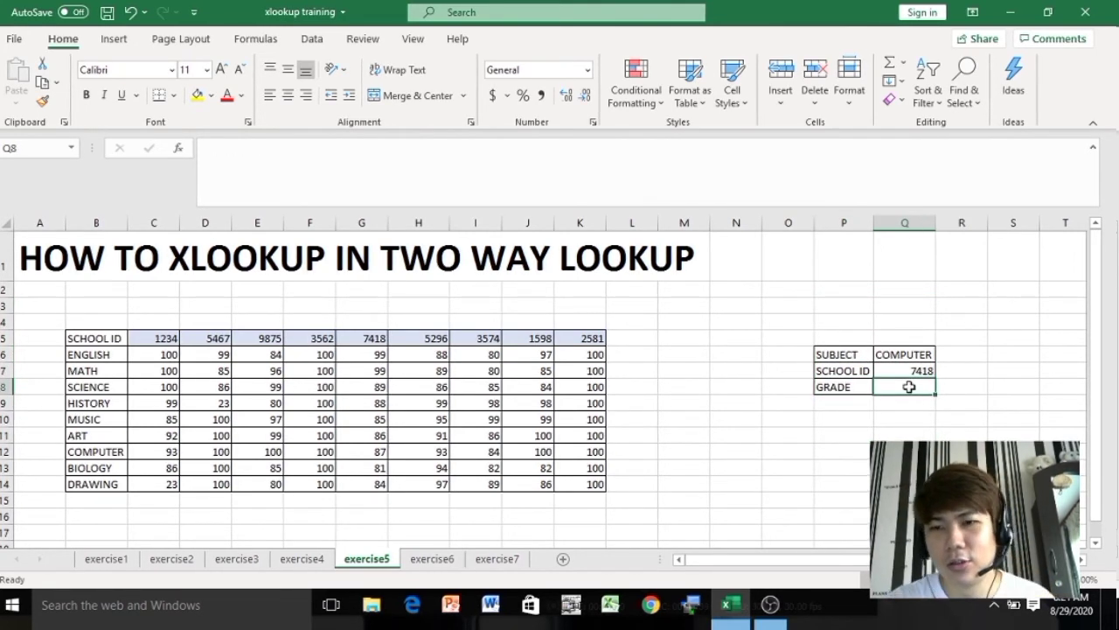
key("Up")
key("Up")
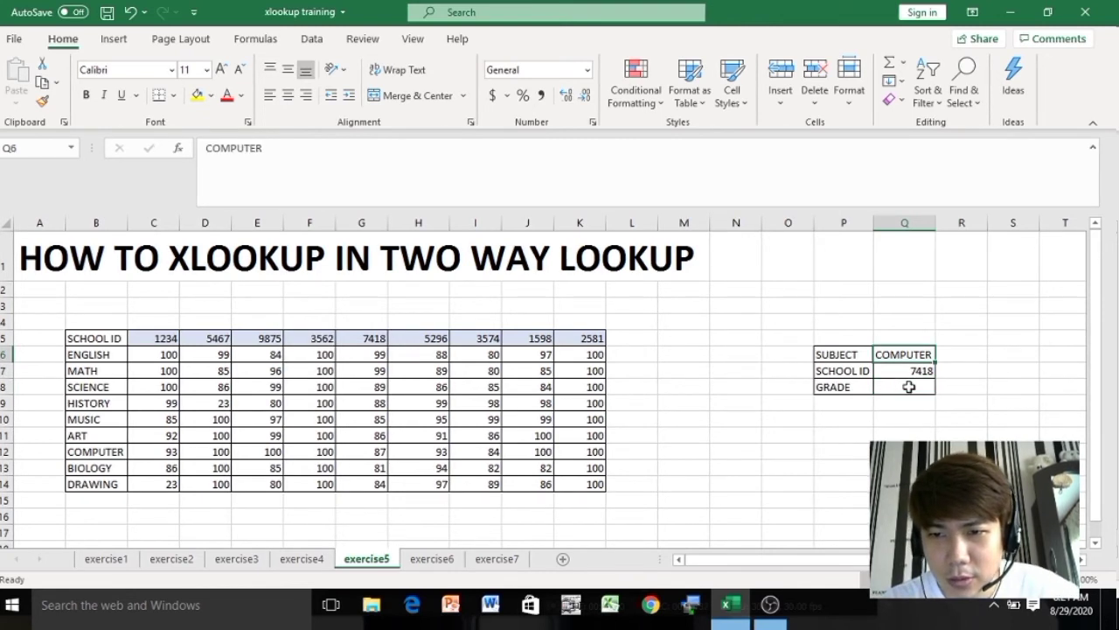
key("Down")
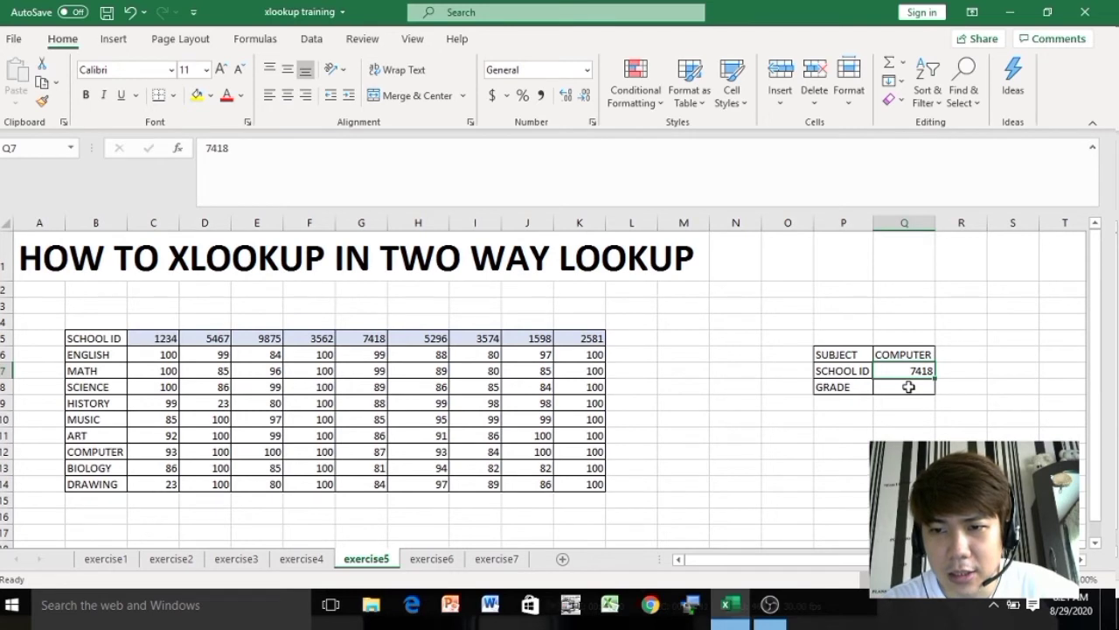
key("Down")
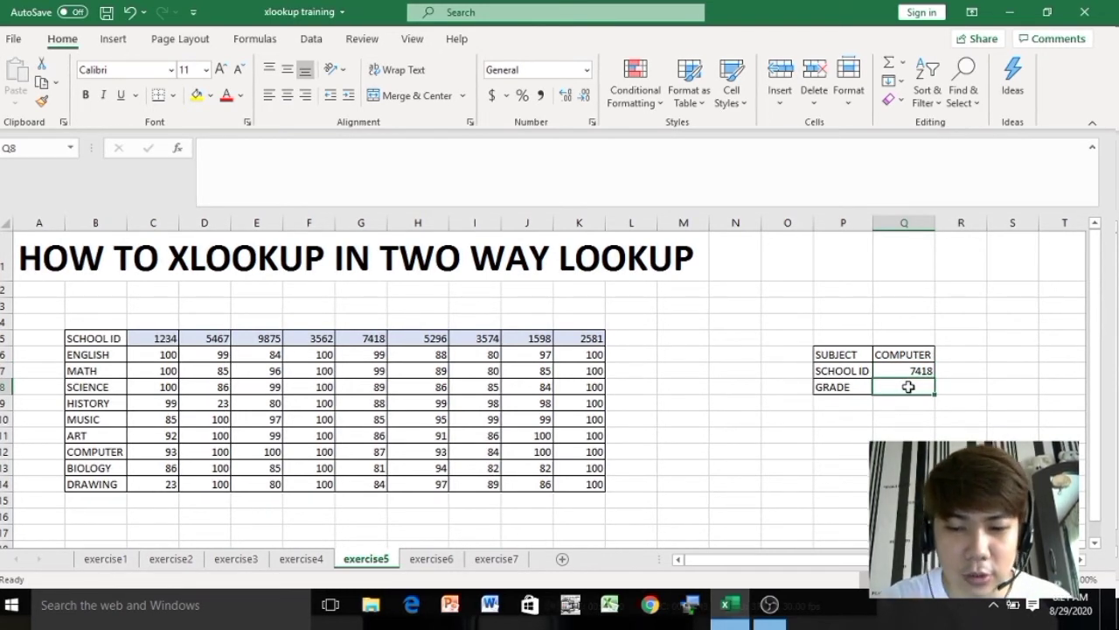
type("=")
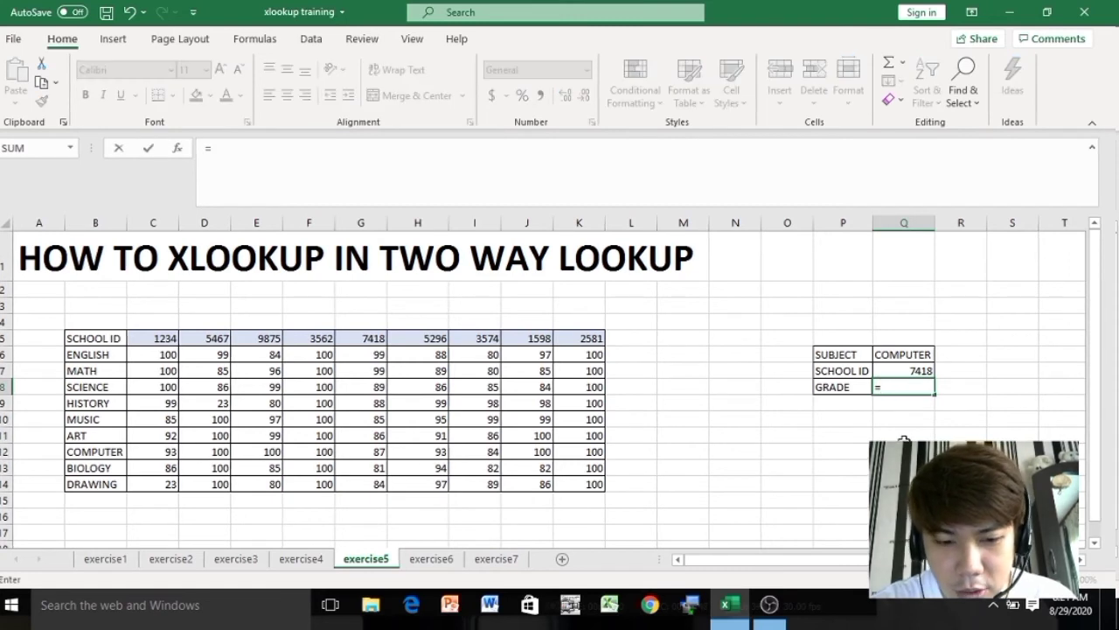
type("XLOOKUP")
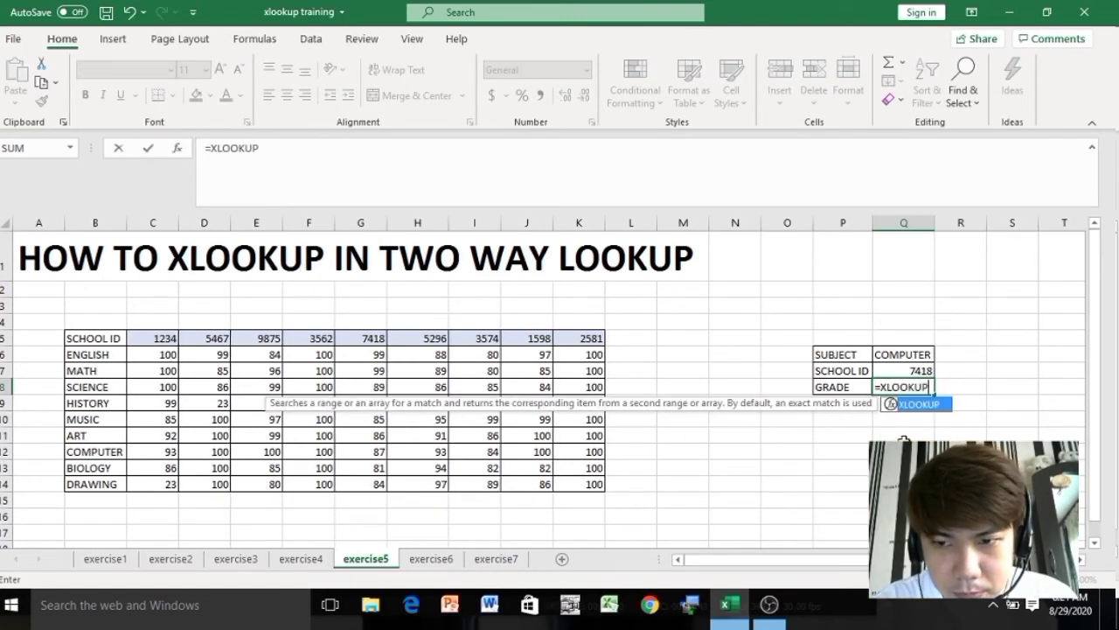
type("(")
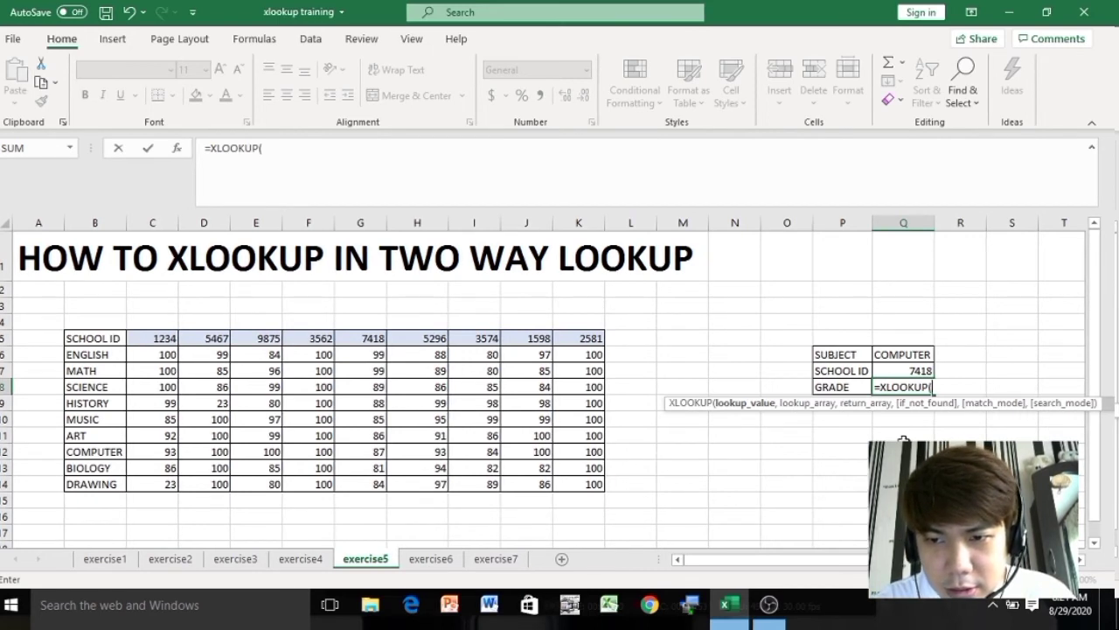
Set Q7 as the lookup value and C5:K5 as the lookup range in the Q8 formula
key("Up")
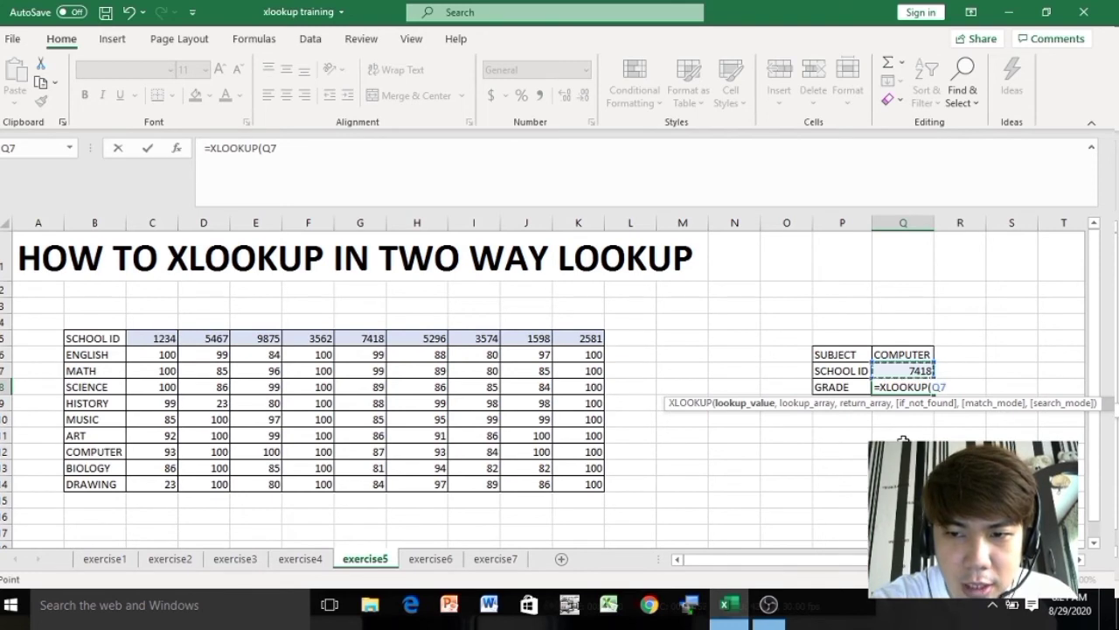
type(",")
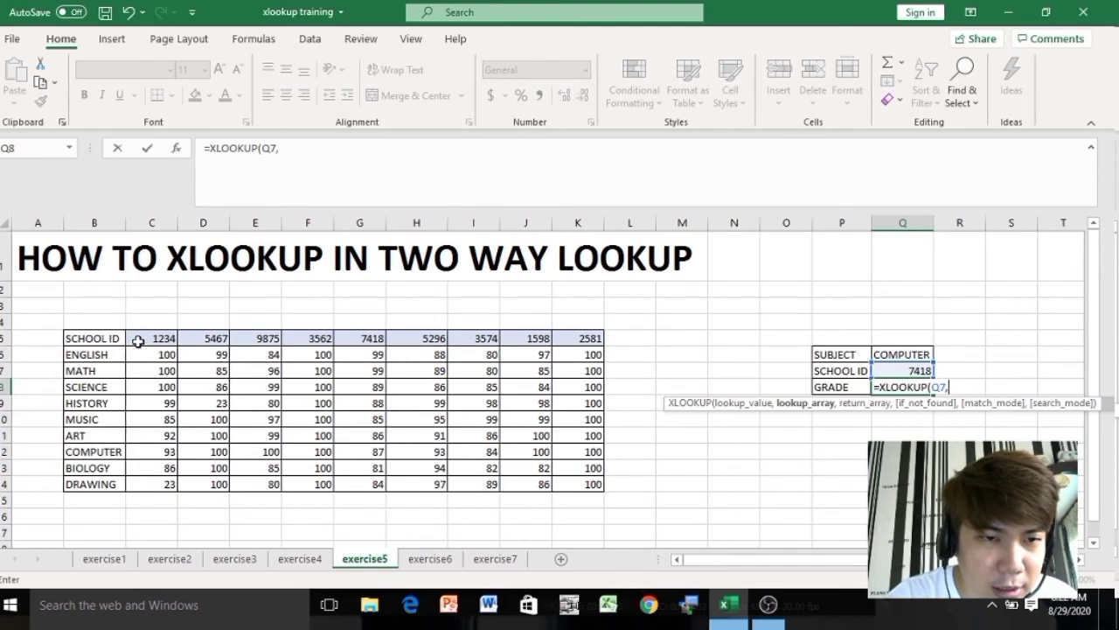
left_click_drag(140, 341, 570, 341)
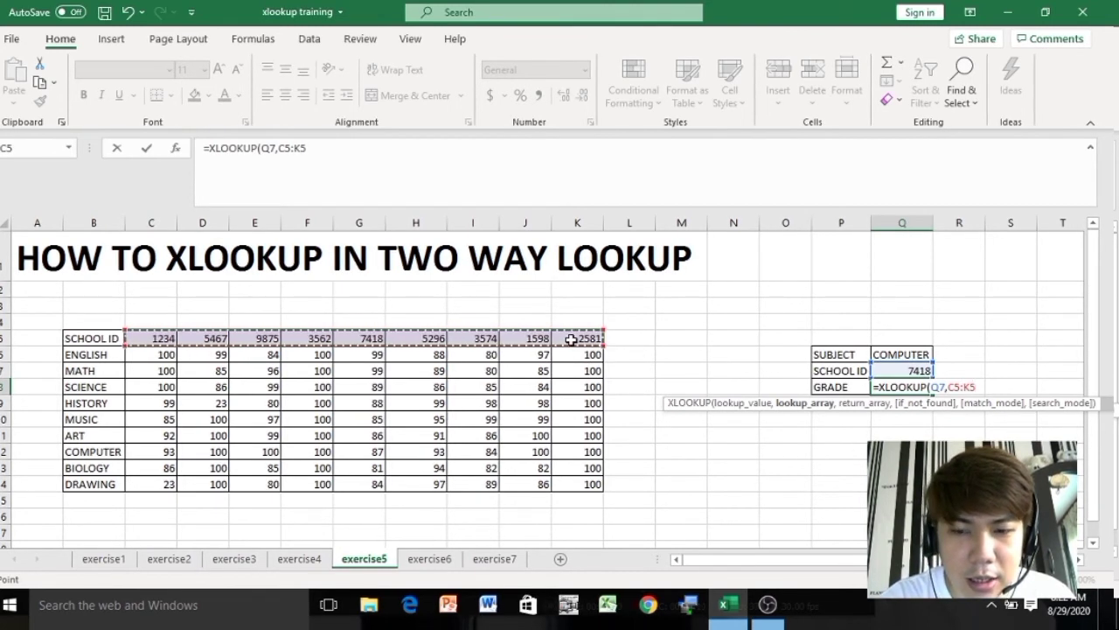
type(",")
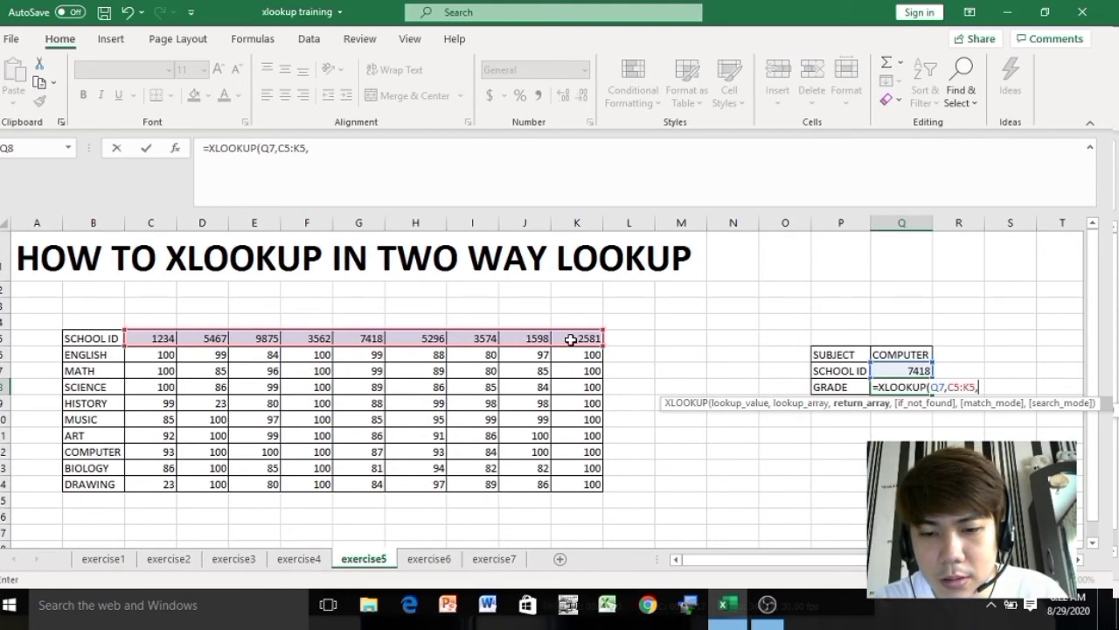
left_click(570, 340)
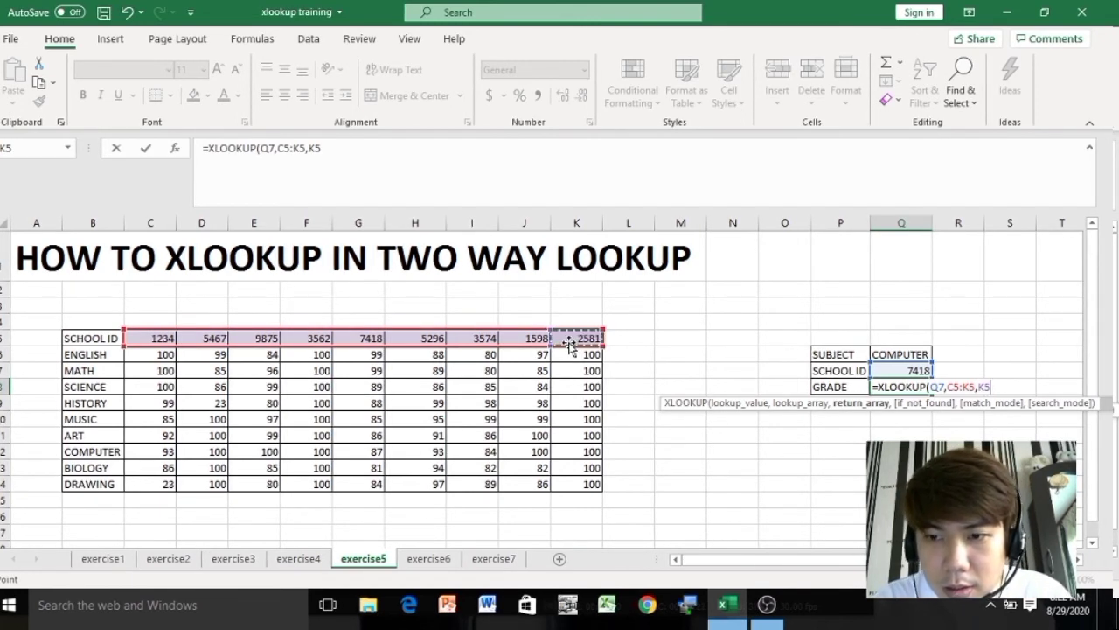
key("BackSpace")
key("BackSpace")
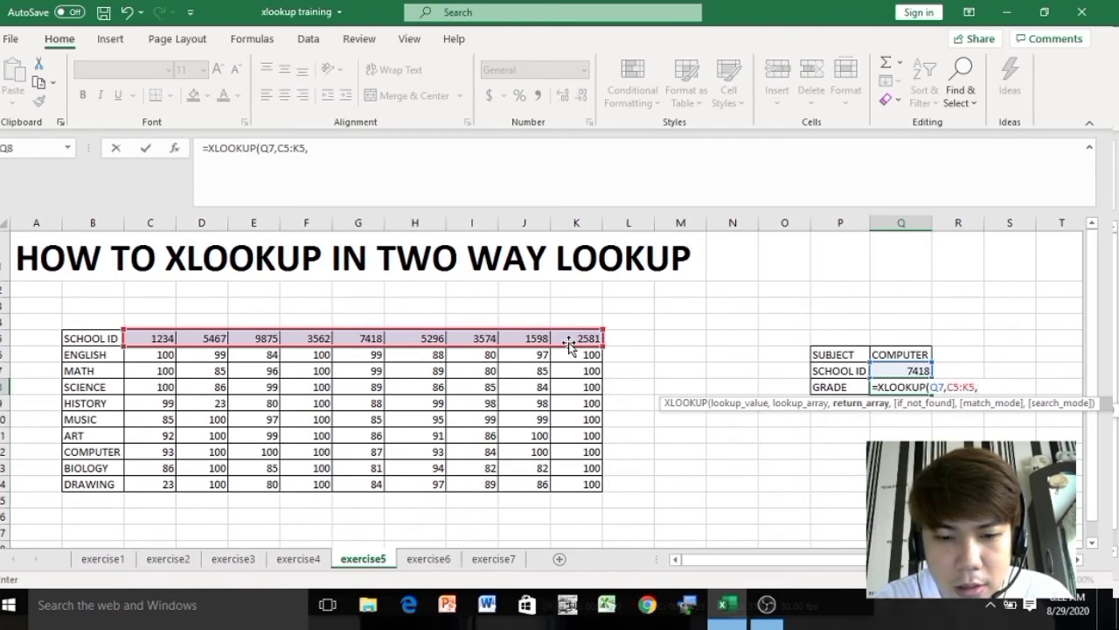
Start a nested XLOOKUP( as the outer formula's return argument
type("XK")
key("BackSpace")
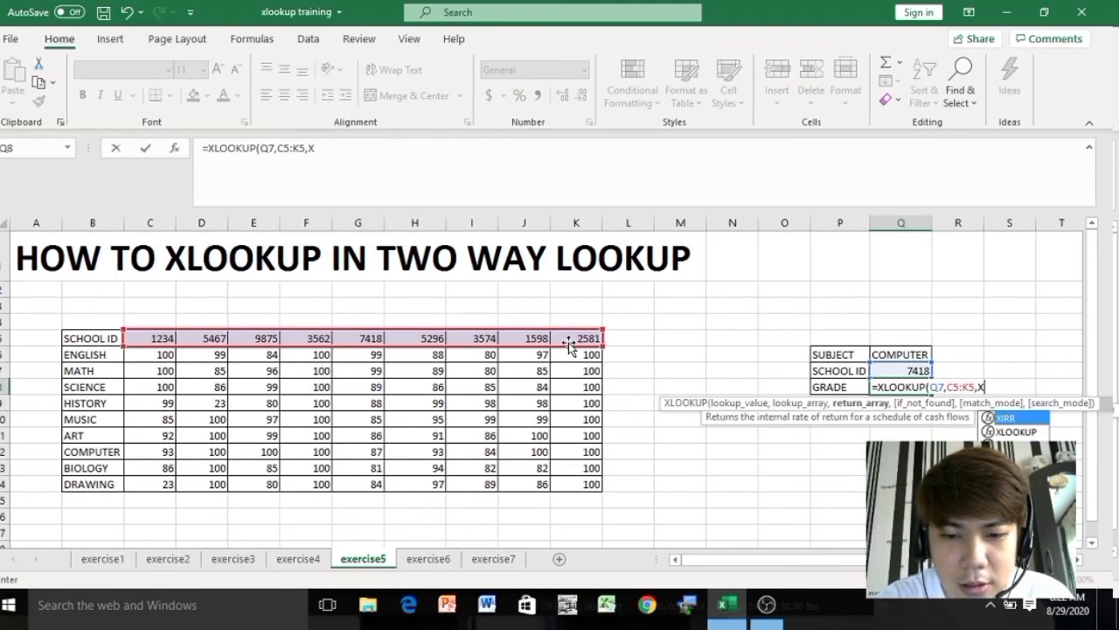
type("LOOKUP")
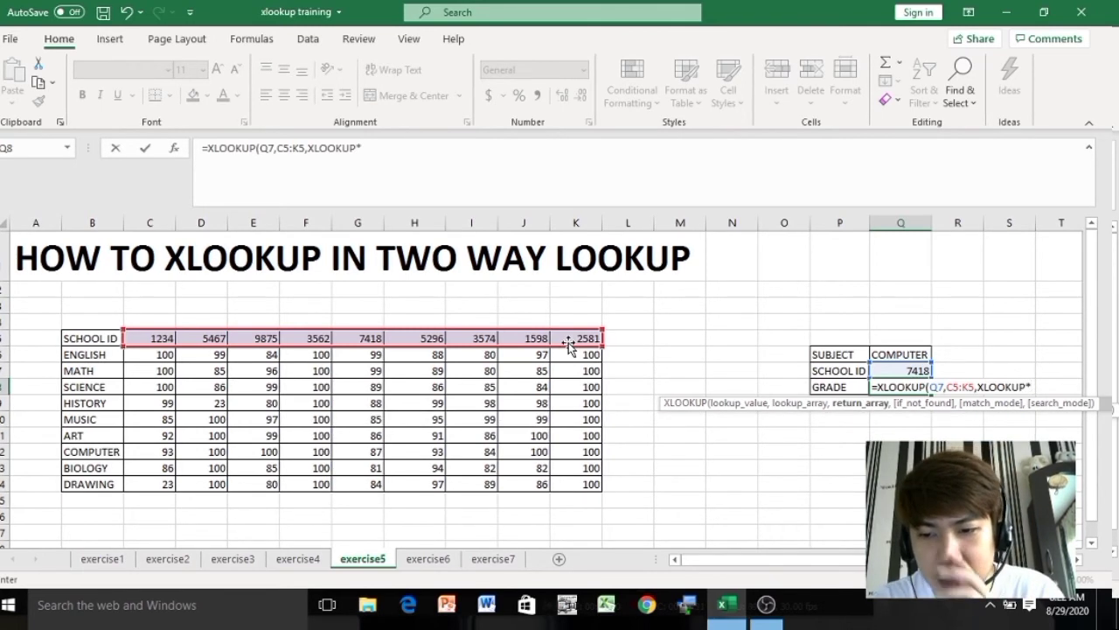
type(")")
key("BackSpace")
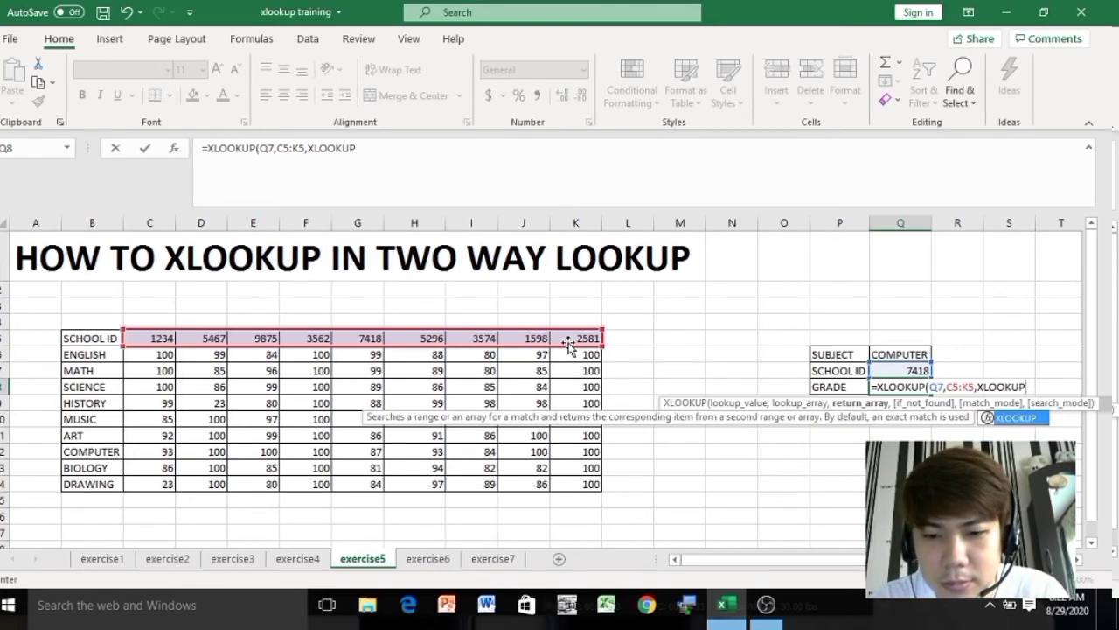
type("(")
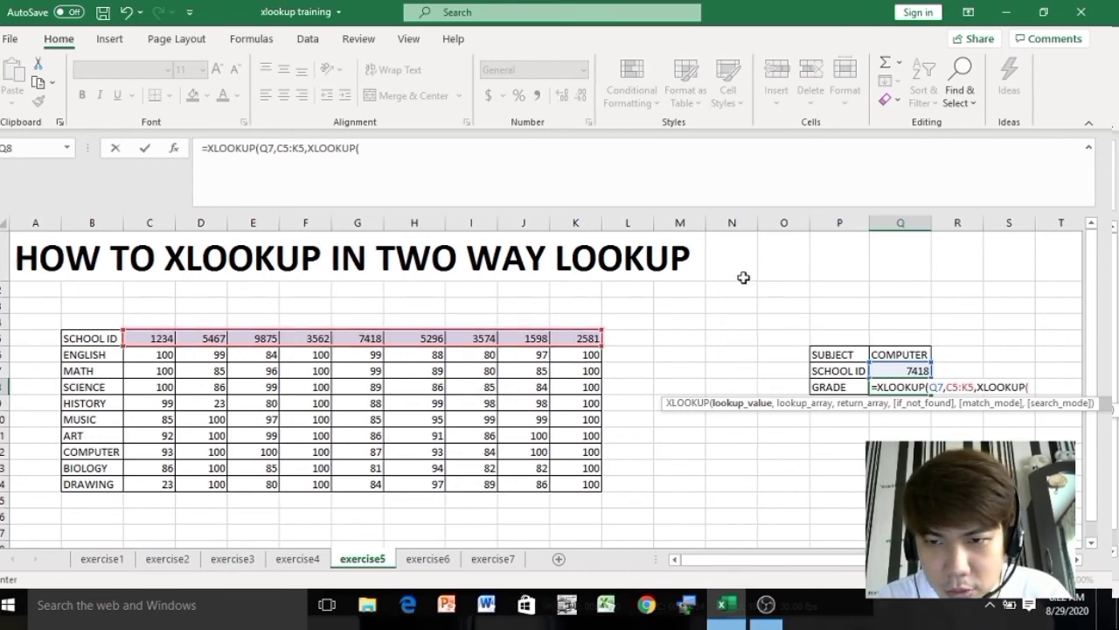
Complete the inner XLOOKUP(Q6,B6:B14,C6:K14) and commit, returning grade 87
left_click(910, 350)
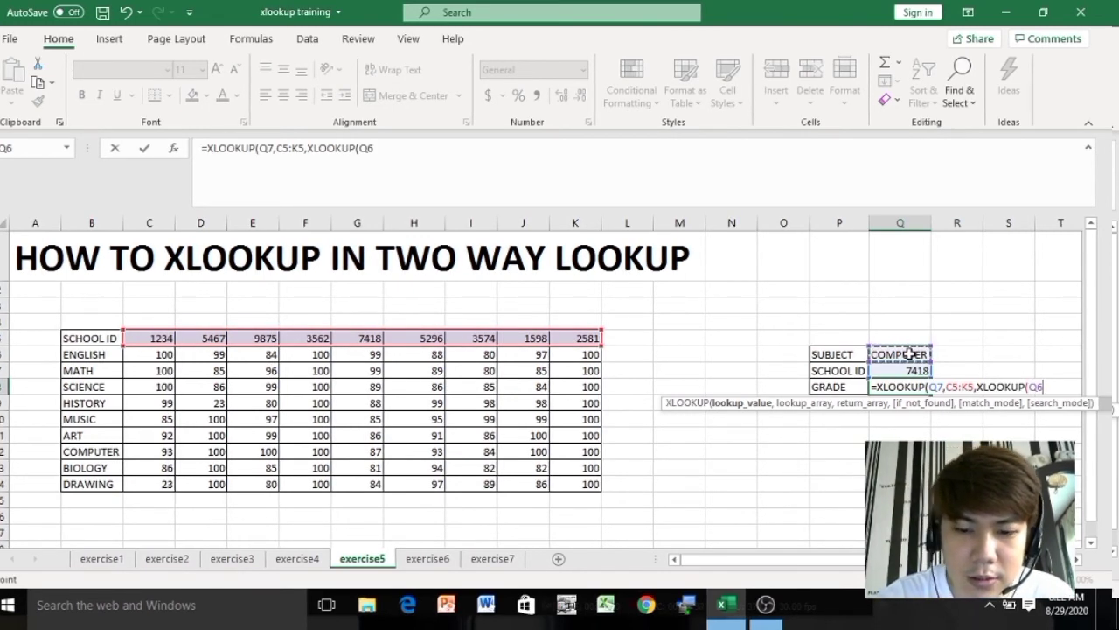
type(",")
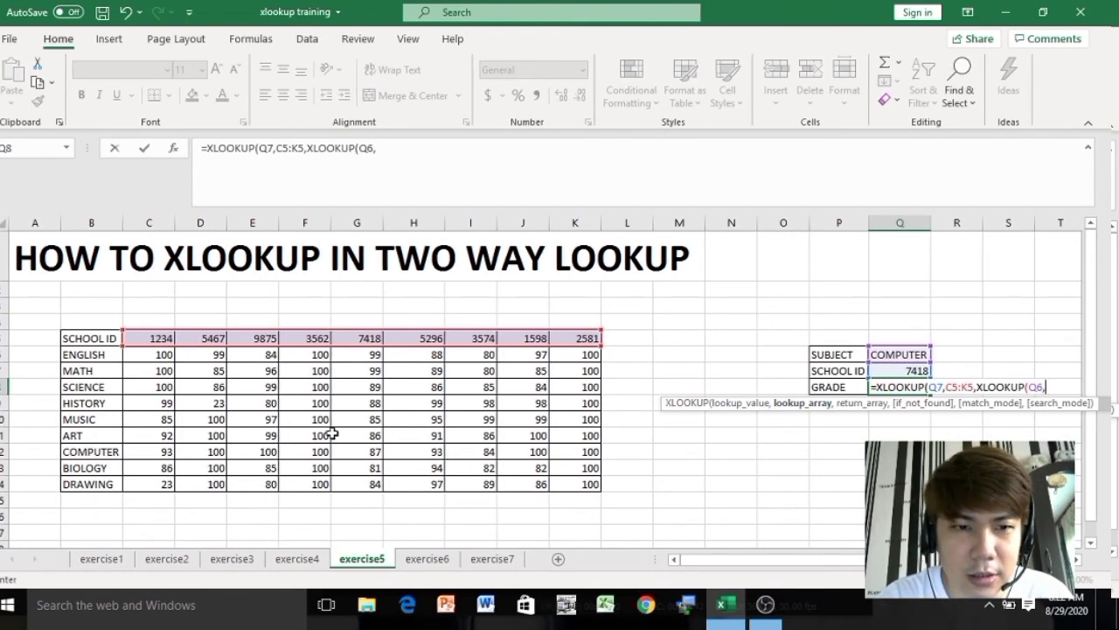
left_click_drag(92, 354, 103, 486)
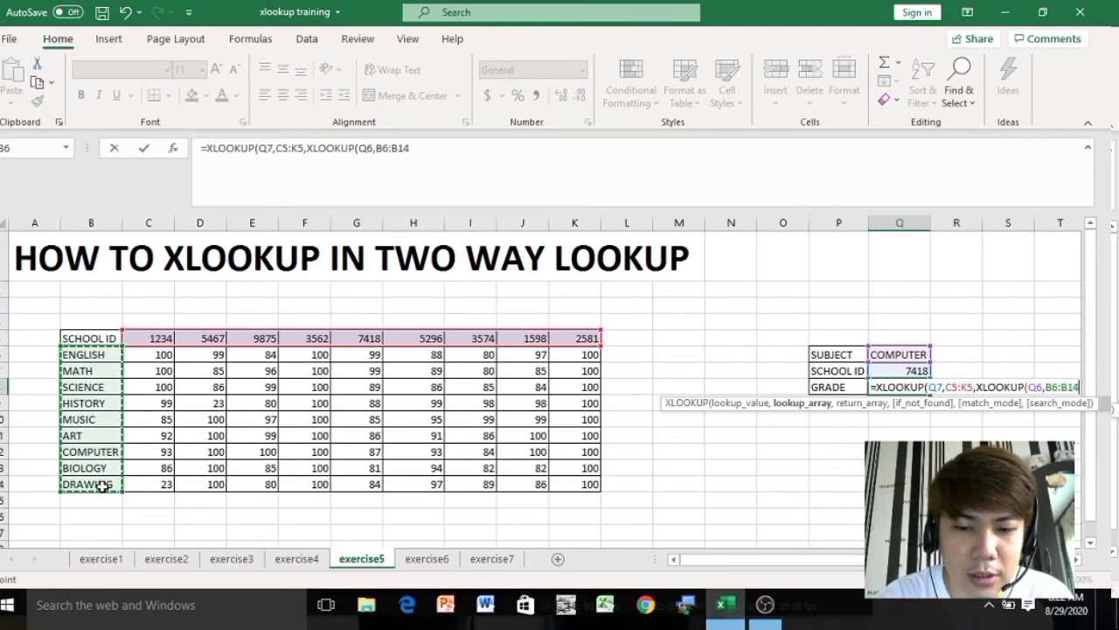
type(",")
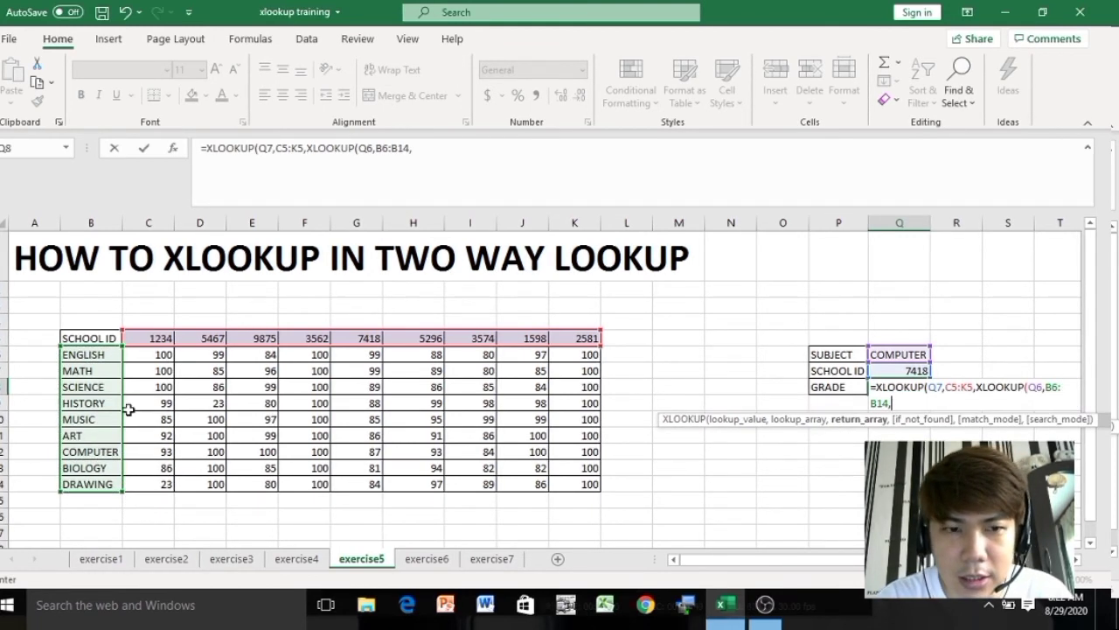
left_click_drag(147, 356, 561, 484)
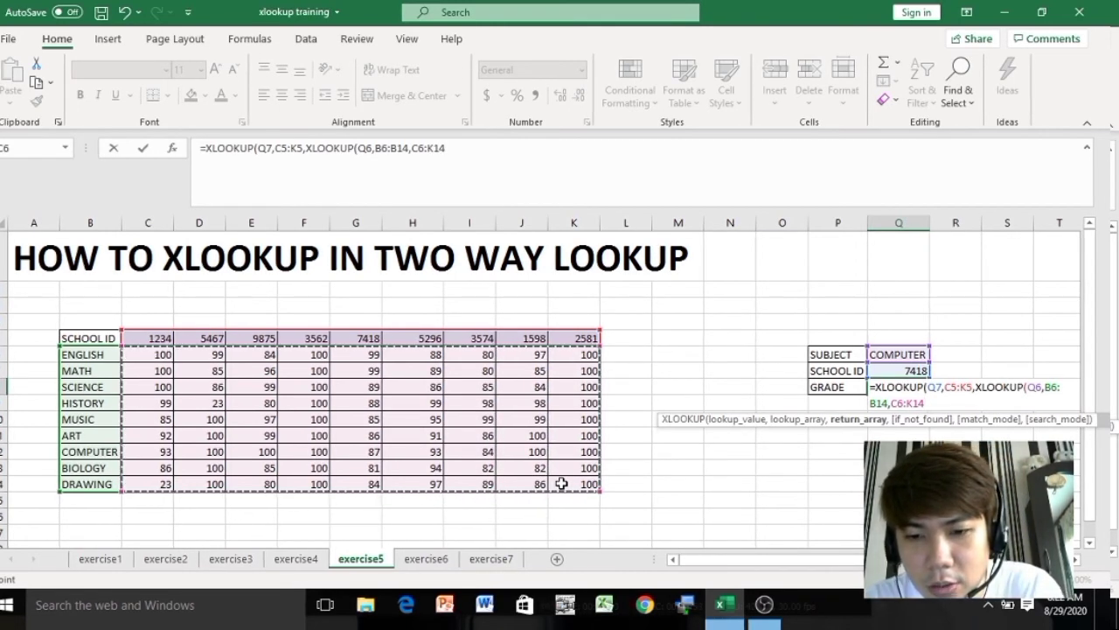
type(")")
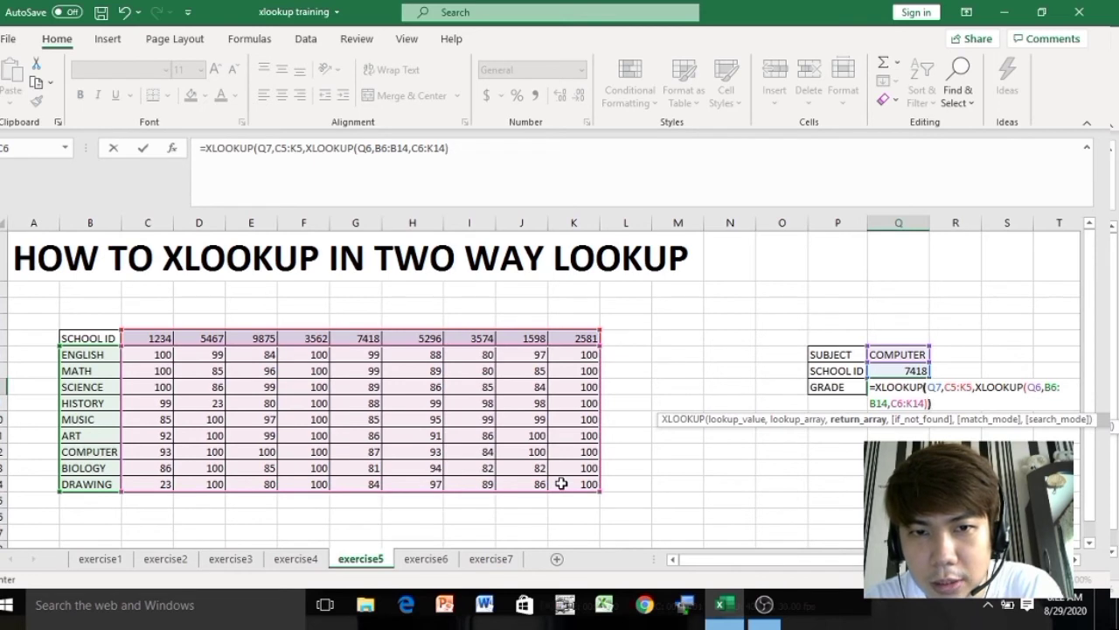
type(")")
key("Return")
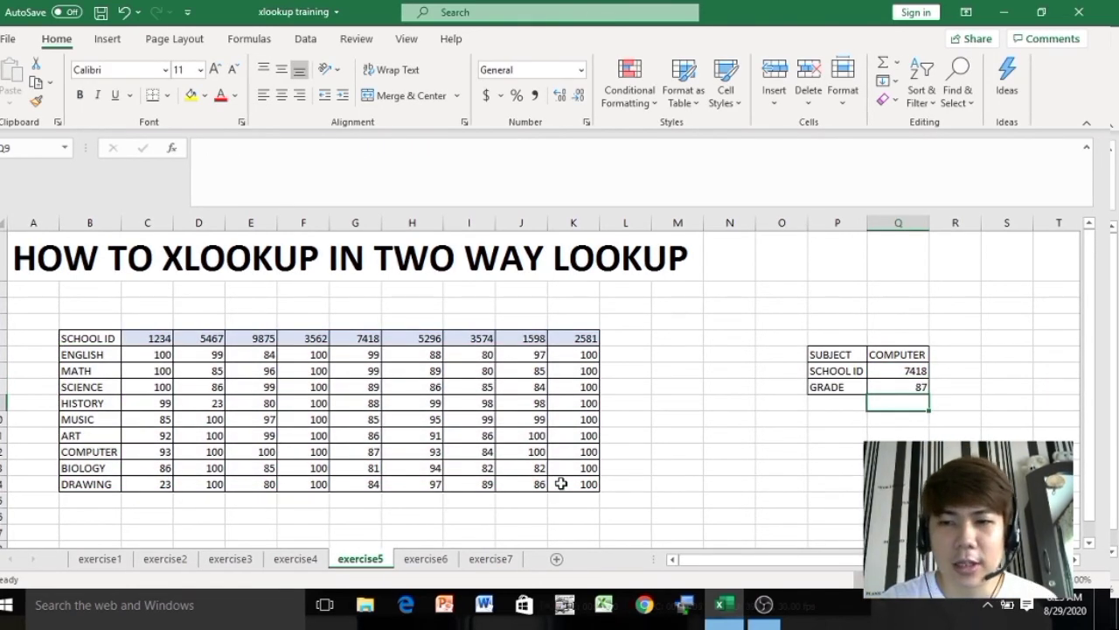
key("Up")
key("Up")
key("Up")
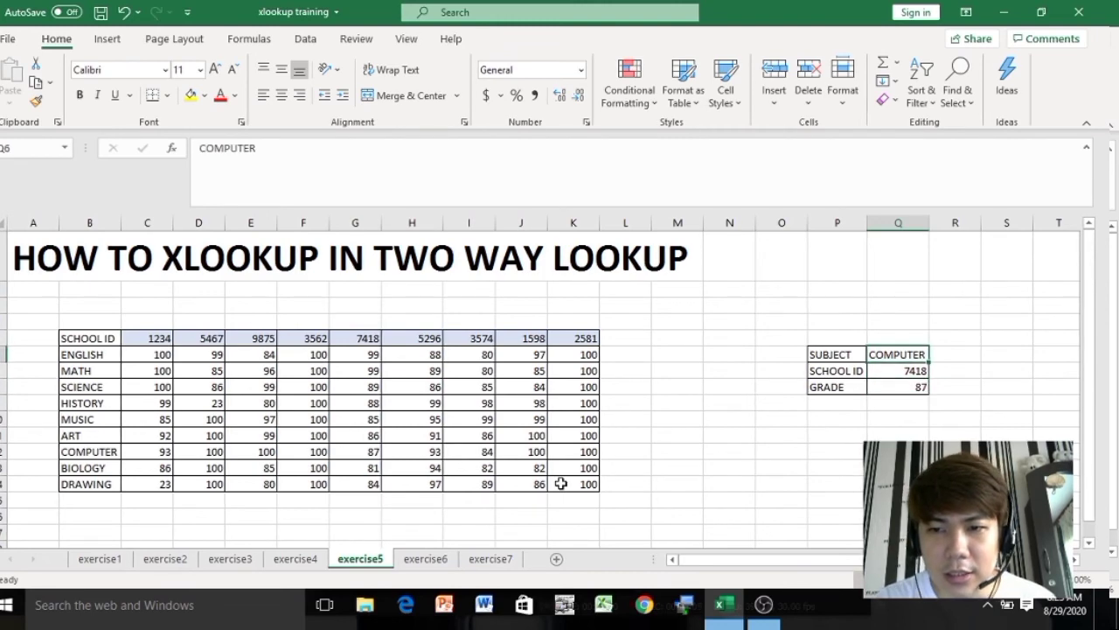
Replace school ID 7418 with 3574 so the COMPUTER grade updates to 84
key("Down")
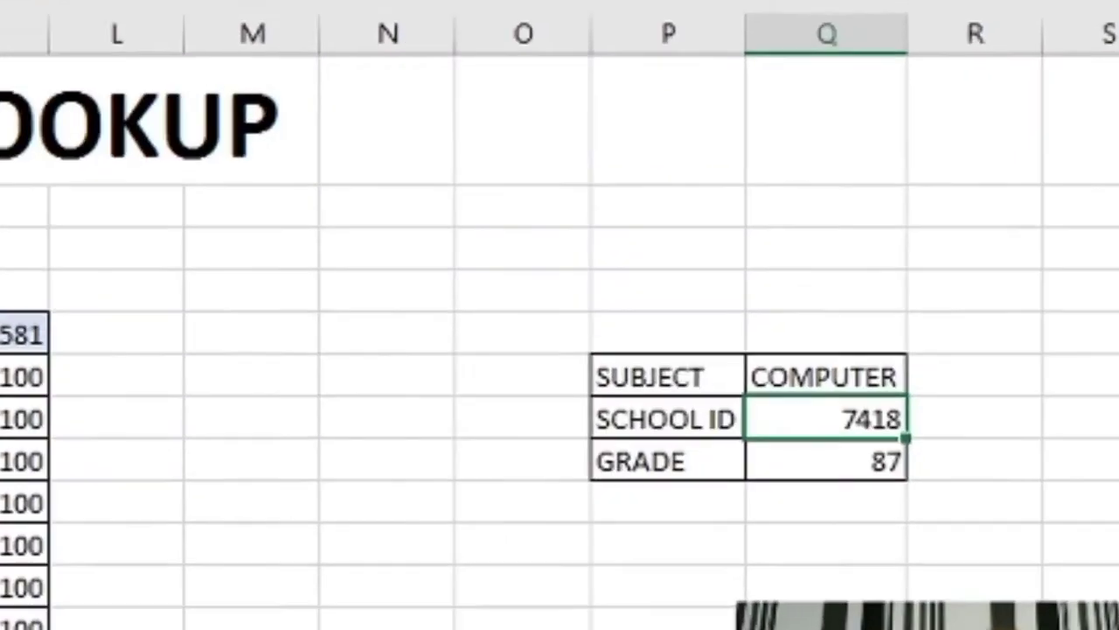
key("Up")
key("Left")
key("Left")
key("Left")
key("Down")
key("Left")
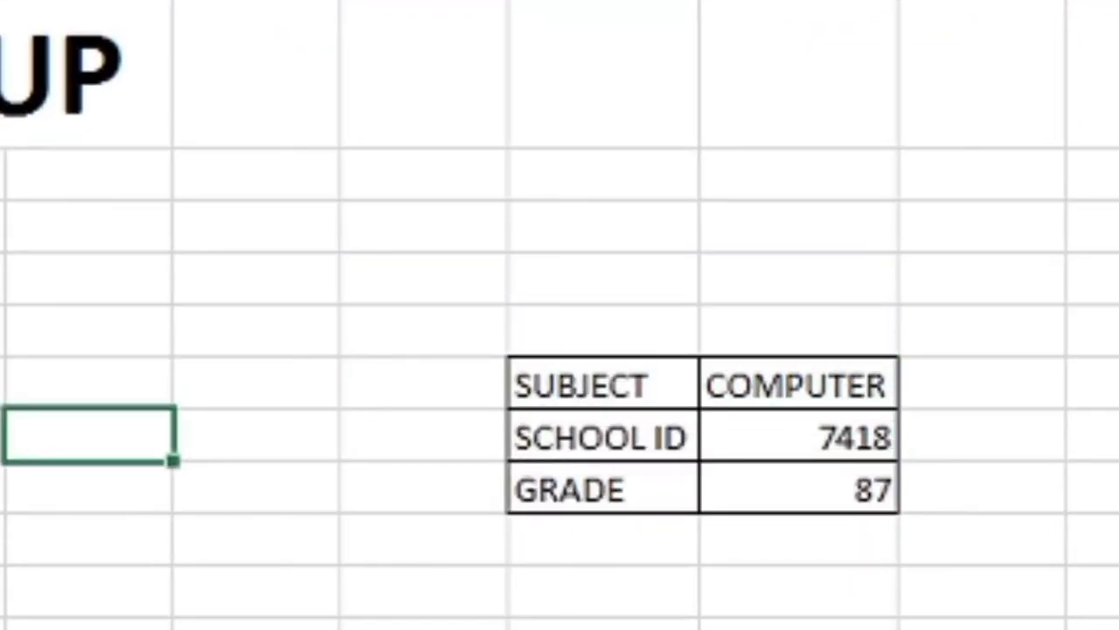
key("Left")
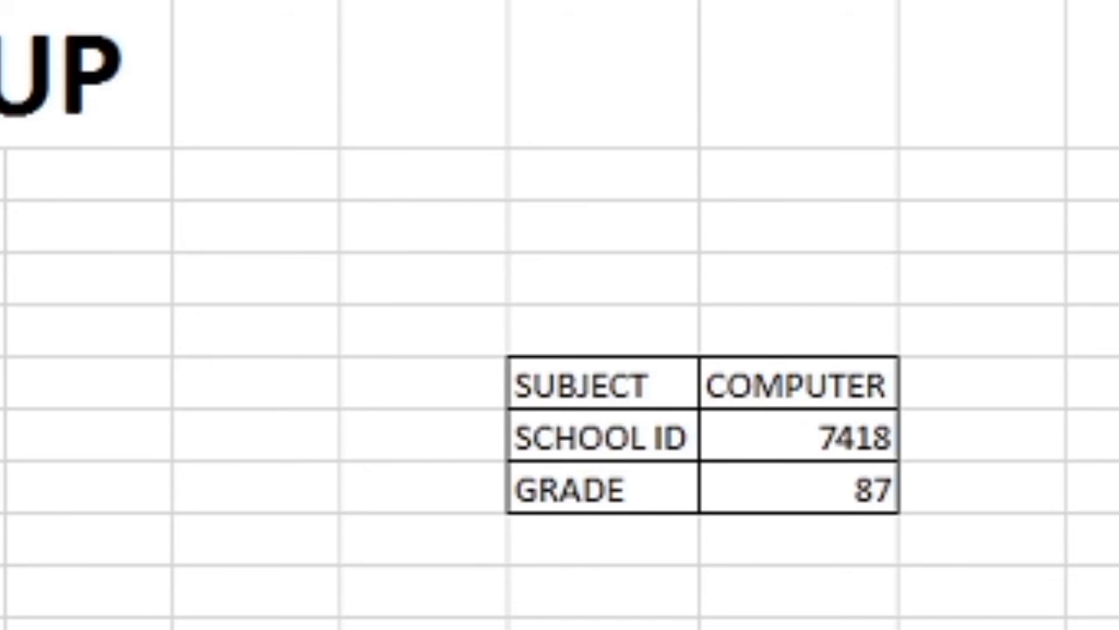
left_click(813, 436)
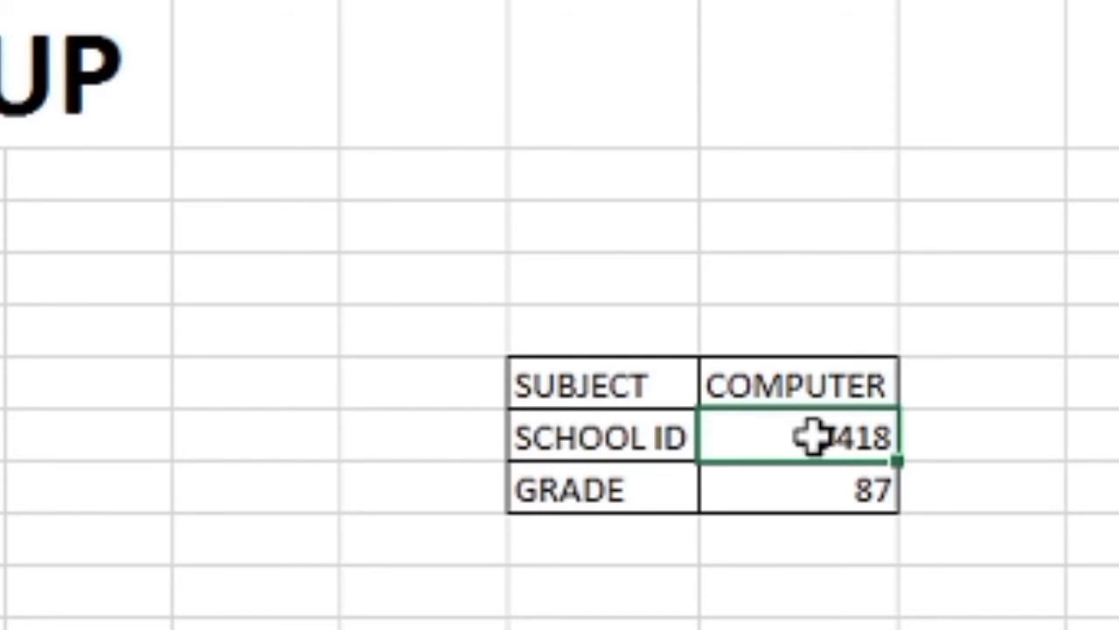
type("8574")
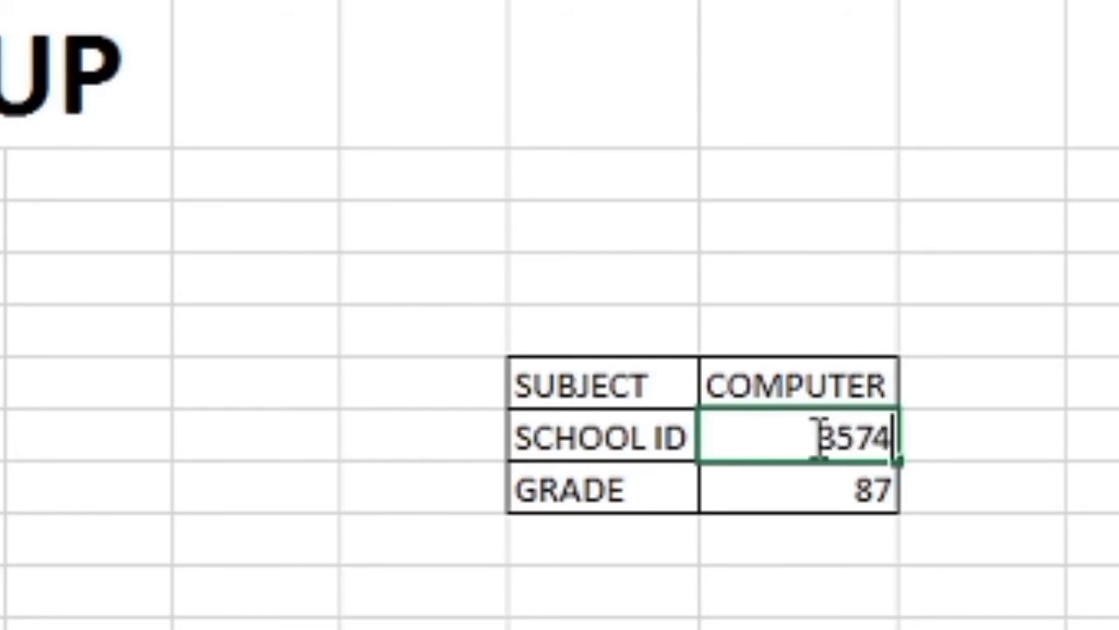
key("Return")
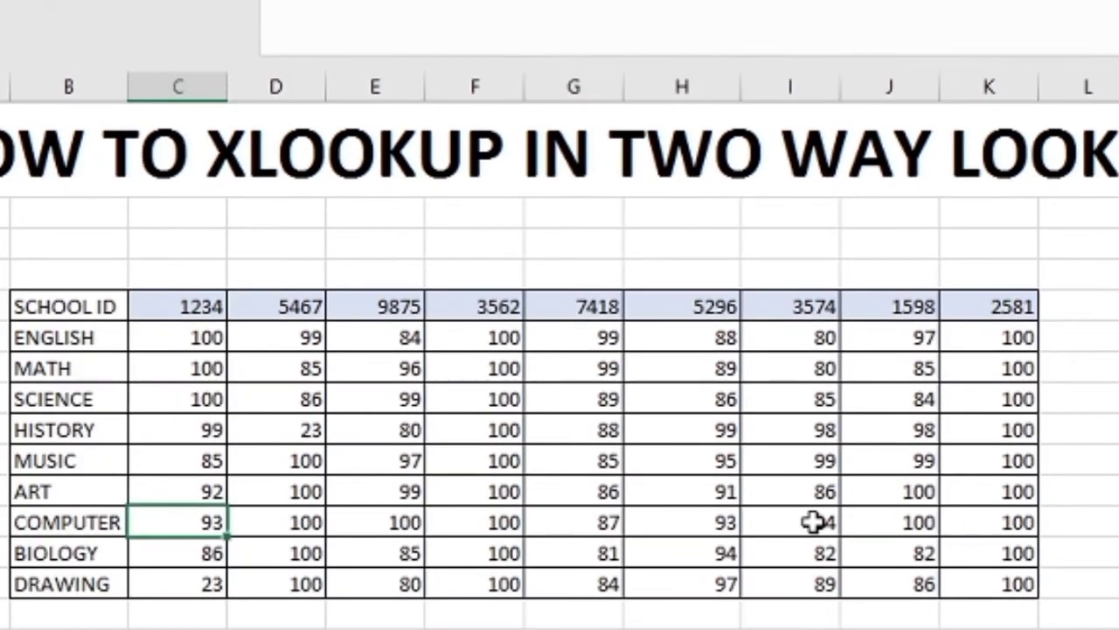
key("Right")
key("Right")
key("Right")
key("Right")
key("Right")
key("Right")
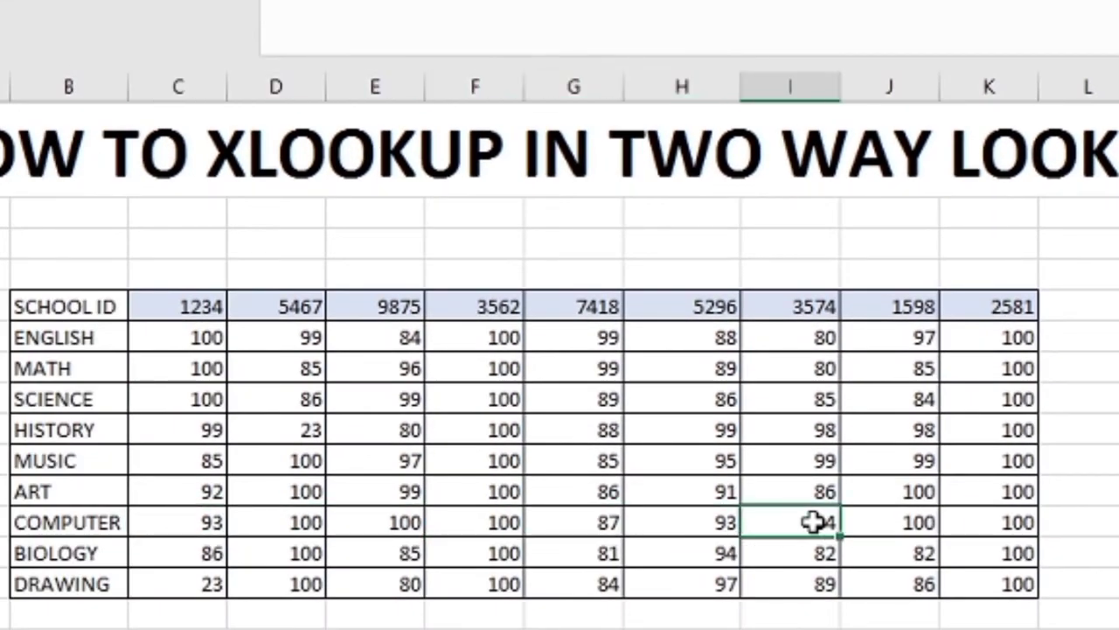
left_click(897, 353)
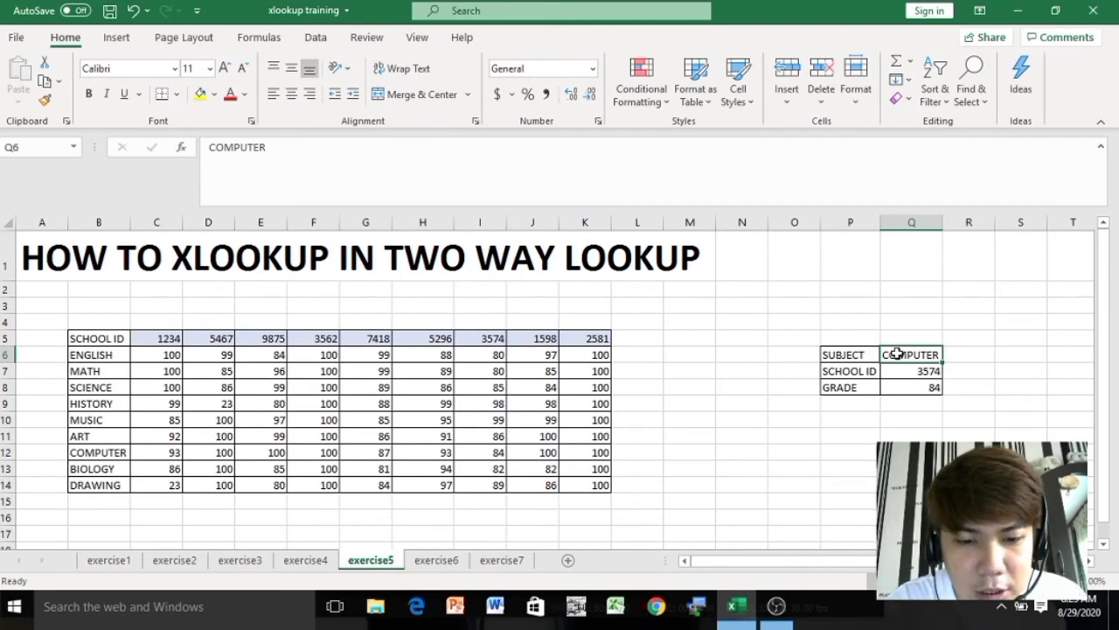
Change the subject to ENGLISH so the grade for ID 3574 updates
type("ENGLISH")
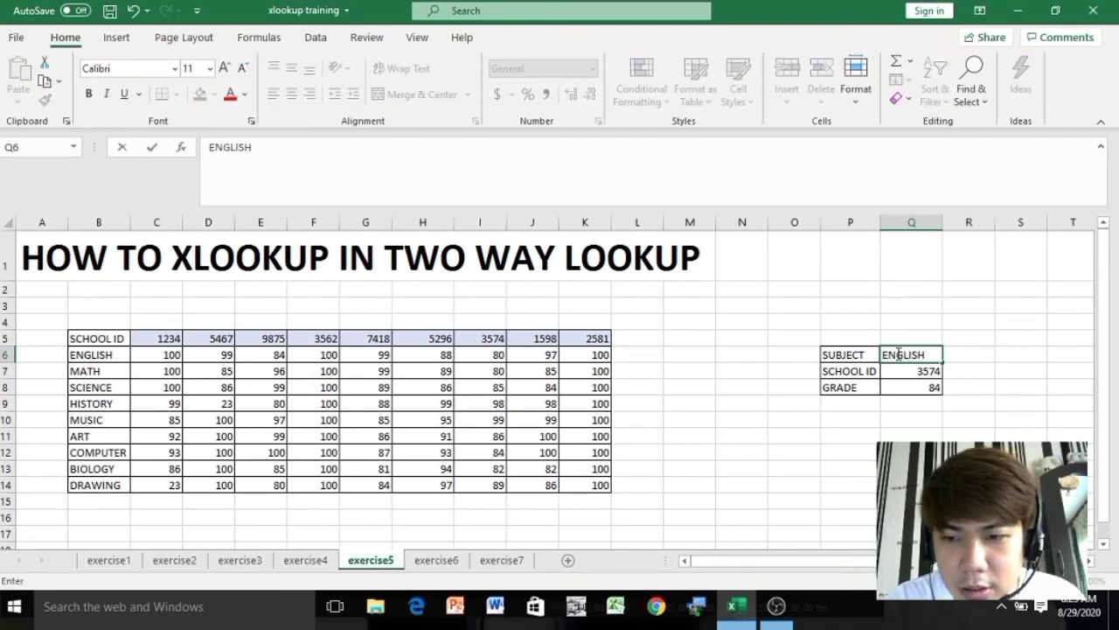
key("Return")
key("Return")
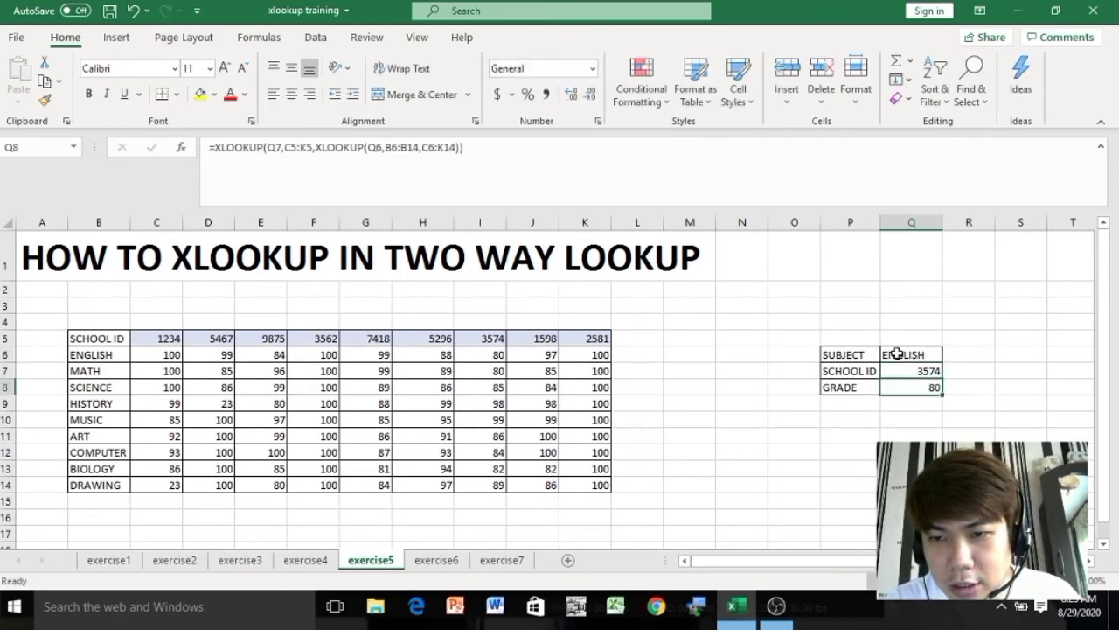
key("Left")
Verify the score table's ENGLISH score for ID 3574 is 80, matching the GRADE formula
key("Left")
key("Up")
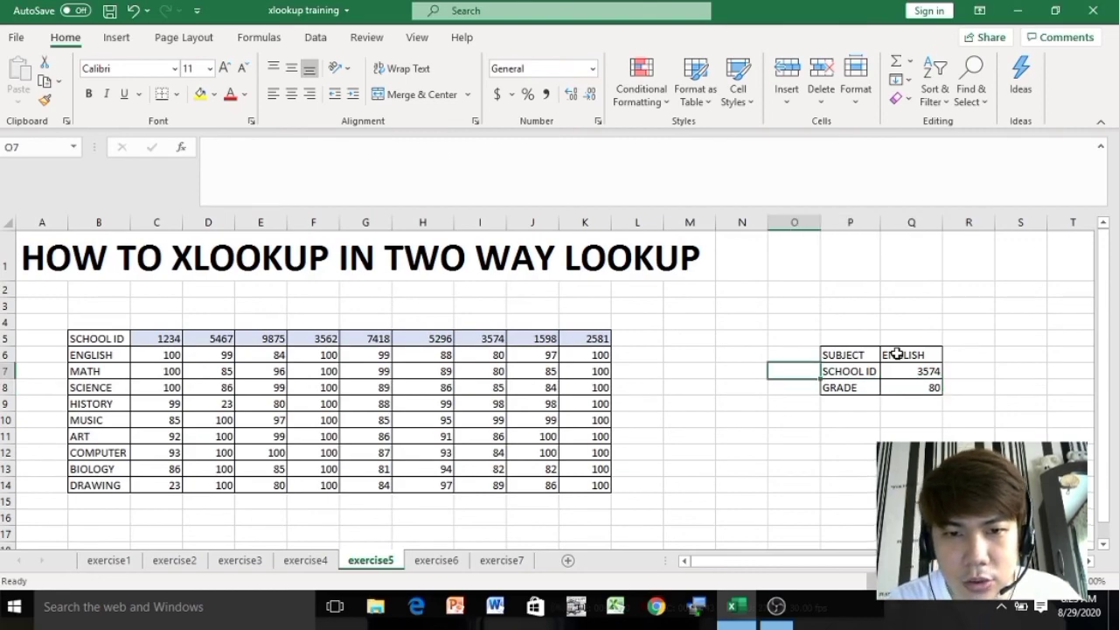
key("Up")
key("Up")
key("Left")
key("Left")
key("Left")
key("Left")
key("Left")
key("Left")
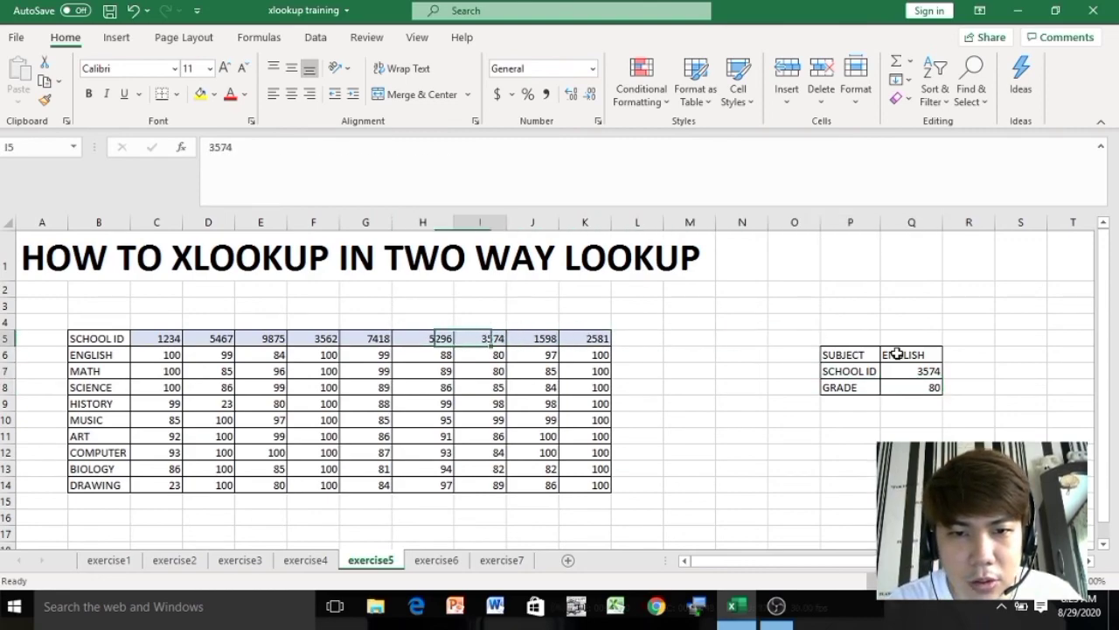
key("Down")
key("Left")
key("Left")
key("Left")
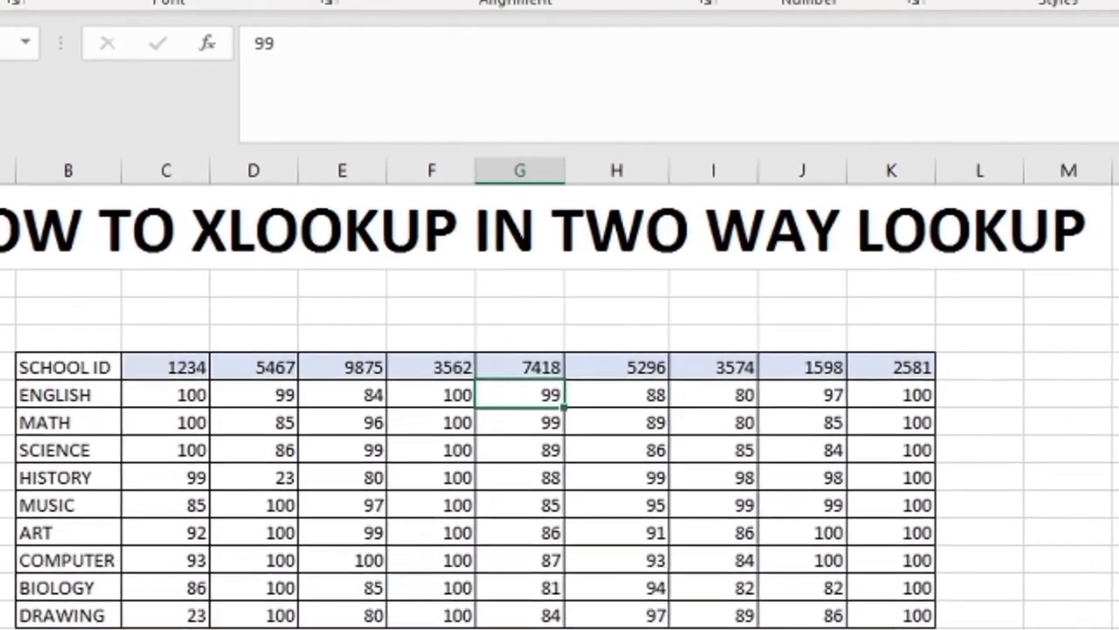
key("Left")
key("Left")
key("Left")
key("Left")
key("Right")
key("Right")
key("Right")
key("Right")
key("Right")
key("Right")
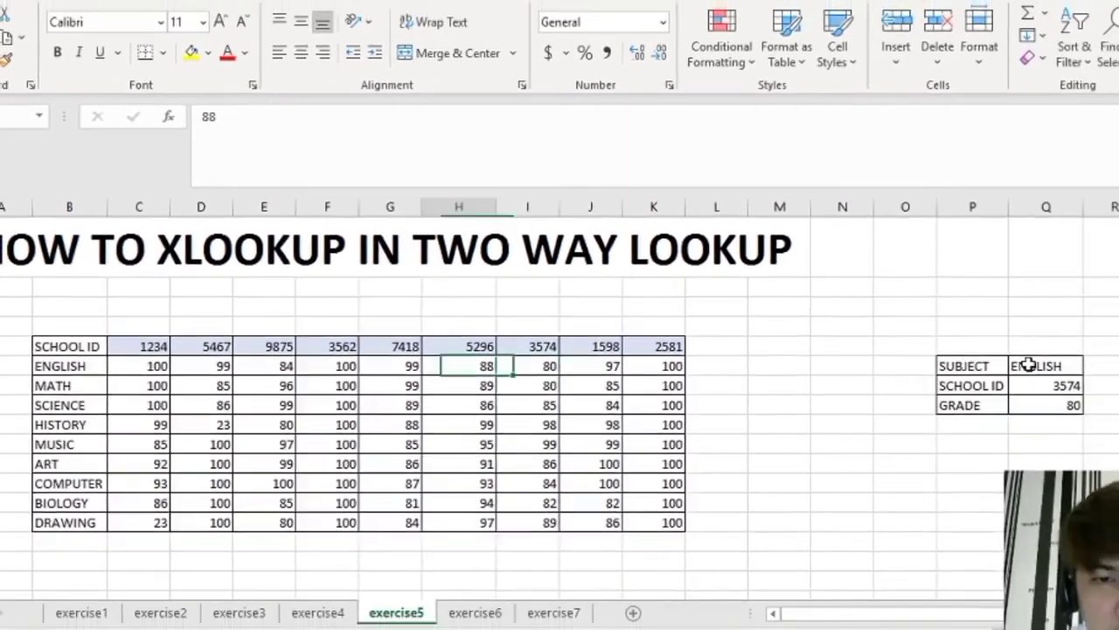
key("Right")
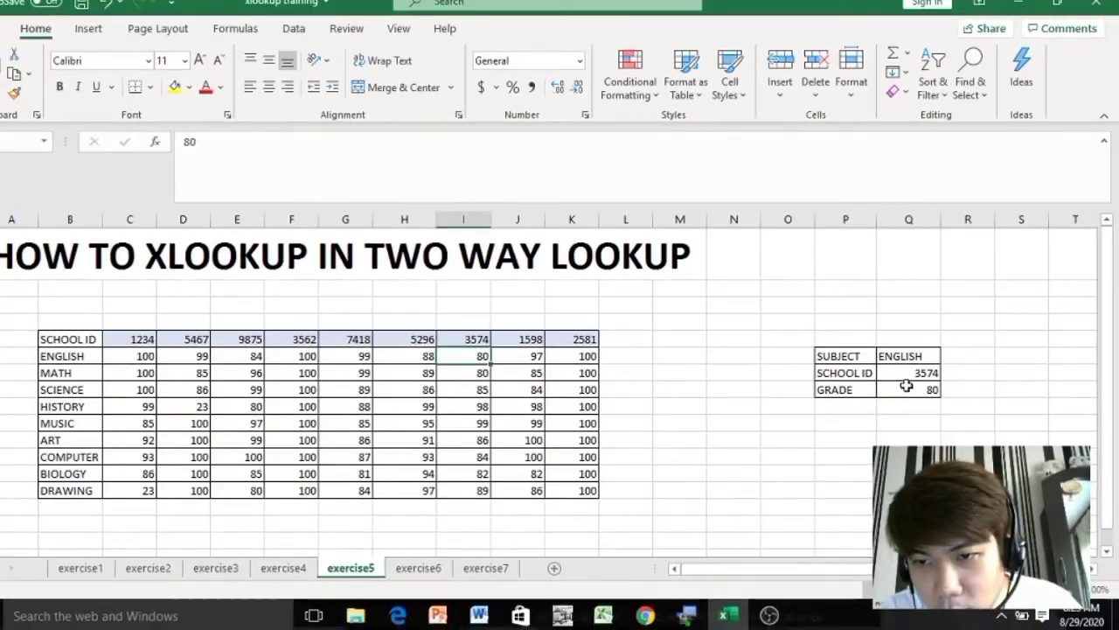
left_click(906, 386)
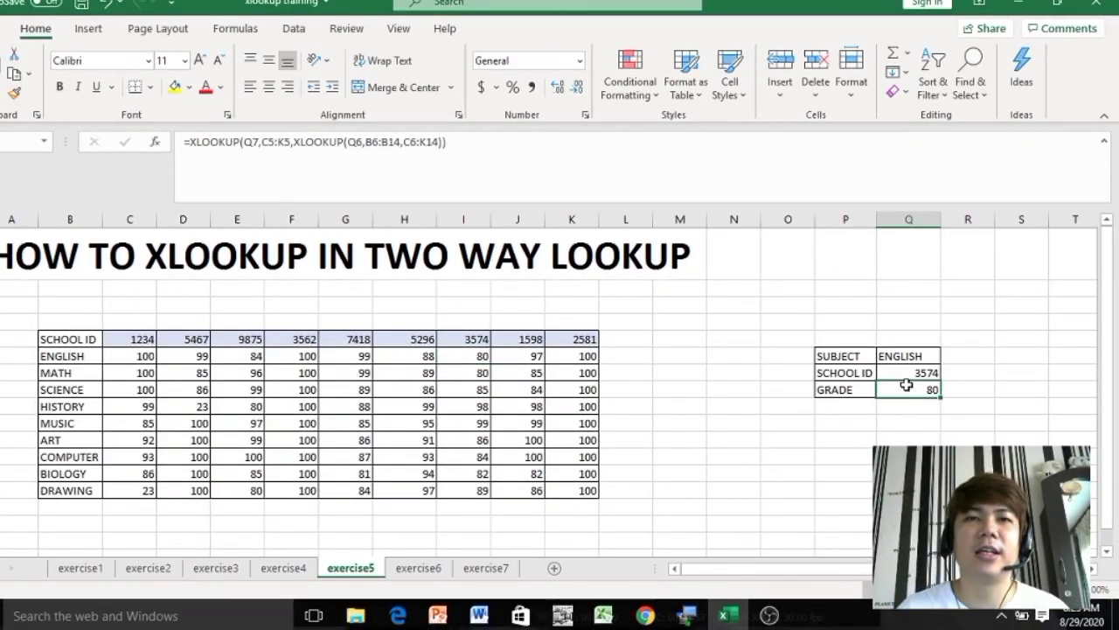